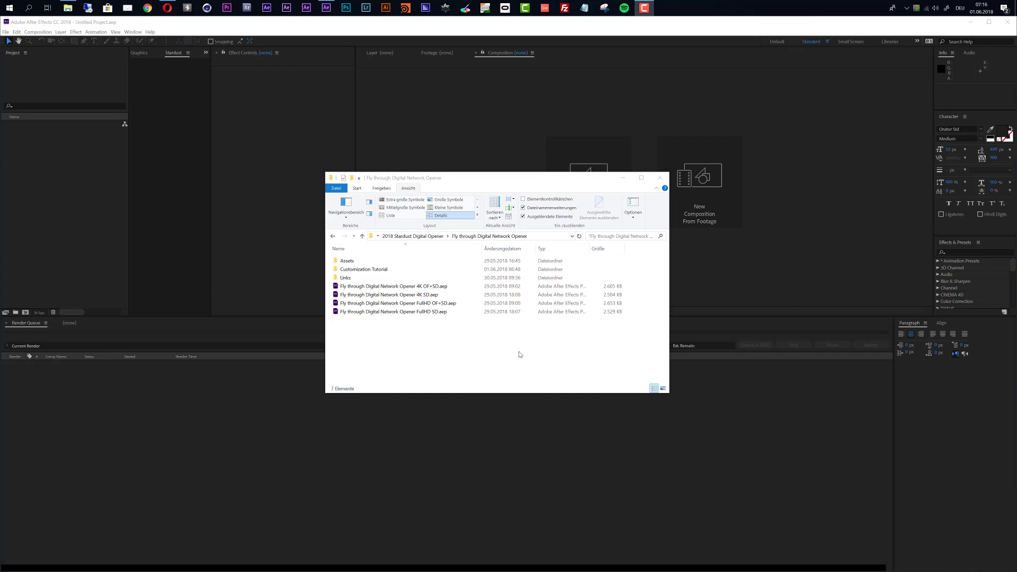
Bring the Opera window showing graphicinmotion.com to the front
left_click(167, 8)
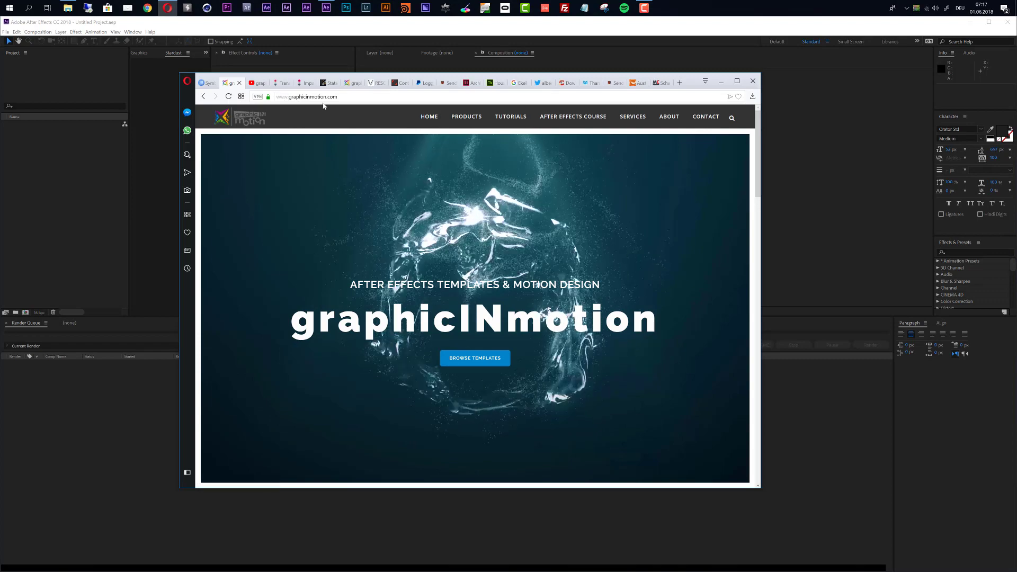
Browse the graphicINmotion Tutorials page grid
left_click(511, 116)
scroll(368, 245, "down", 6)
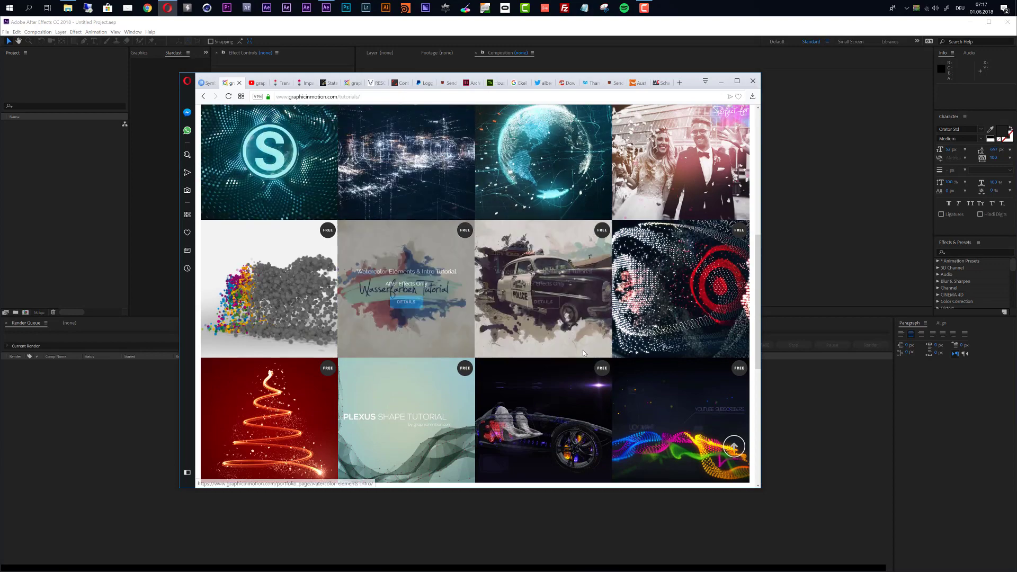
scroll(583, 350, "down", 2)
scroll(583, 353, "down", 2)
scroll(583, 354, "up", 5)
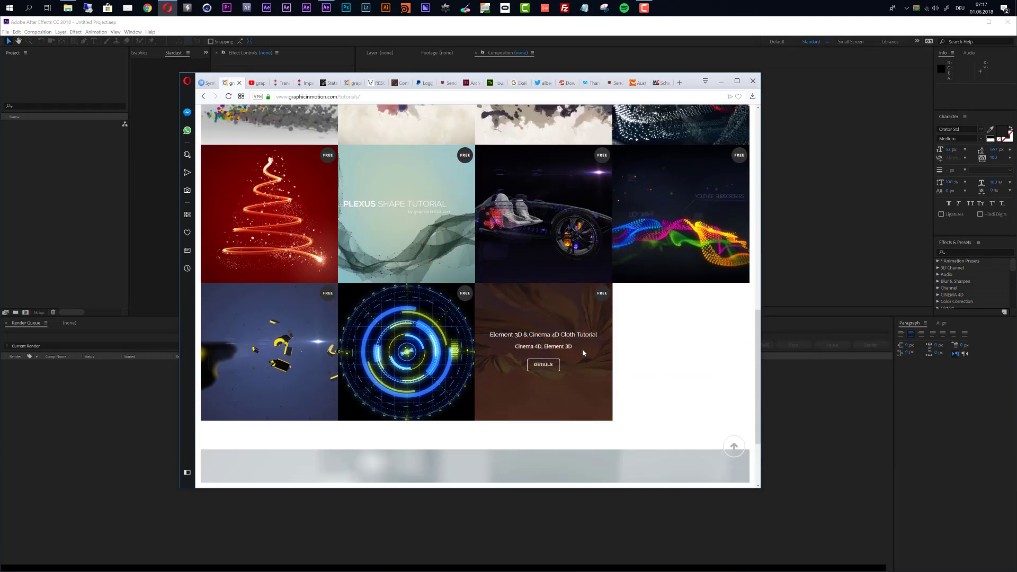
scroll(584, 354, "up", 8)
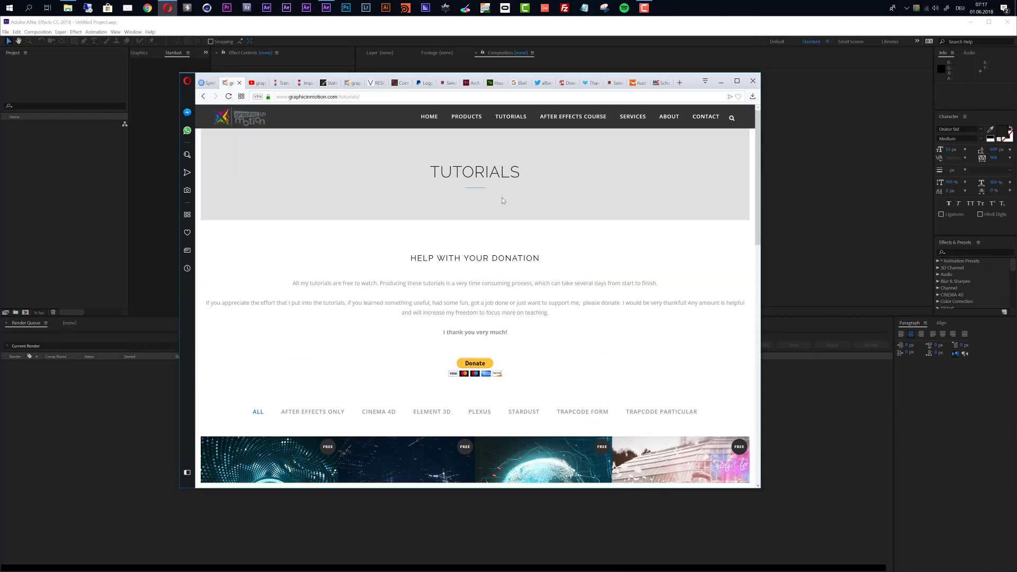
Scroll through the After Effects Course page, then minimise Opera
left_click(580, 118)
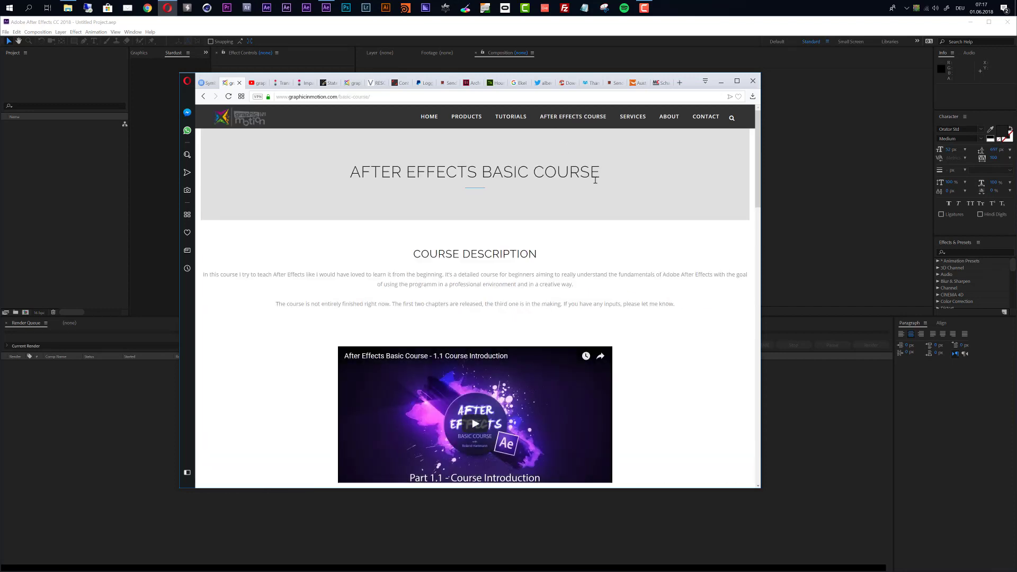
scroll(595, 181, "down", 5)
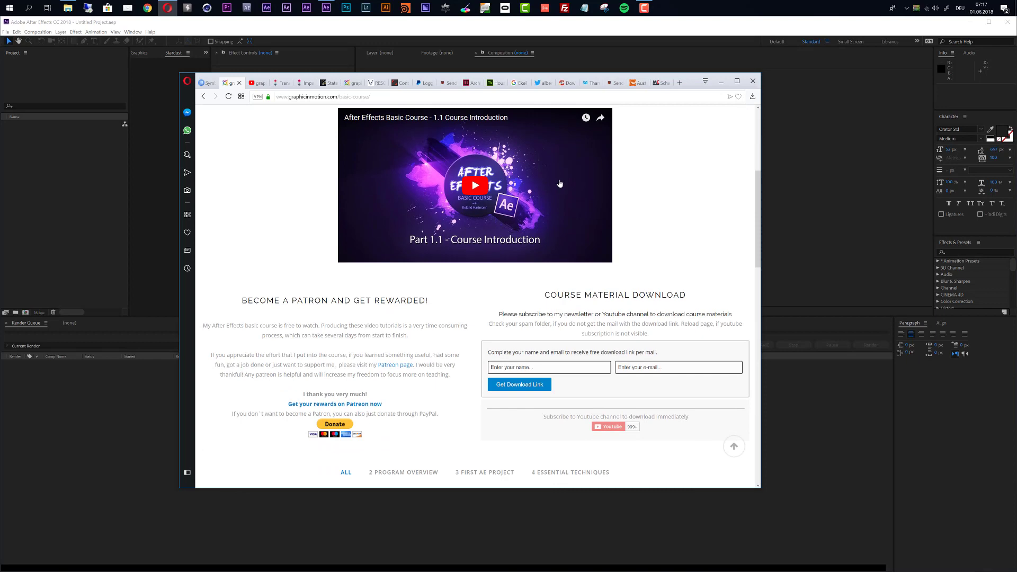
scroll(560, 183, "down", 9)
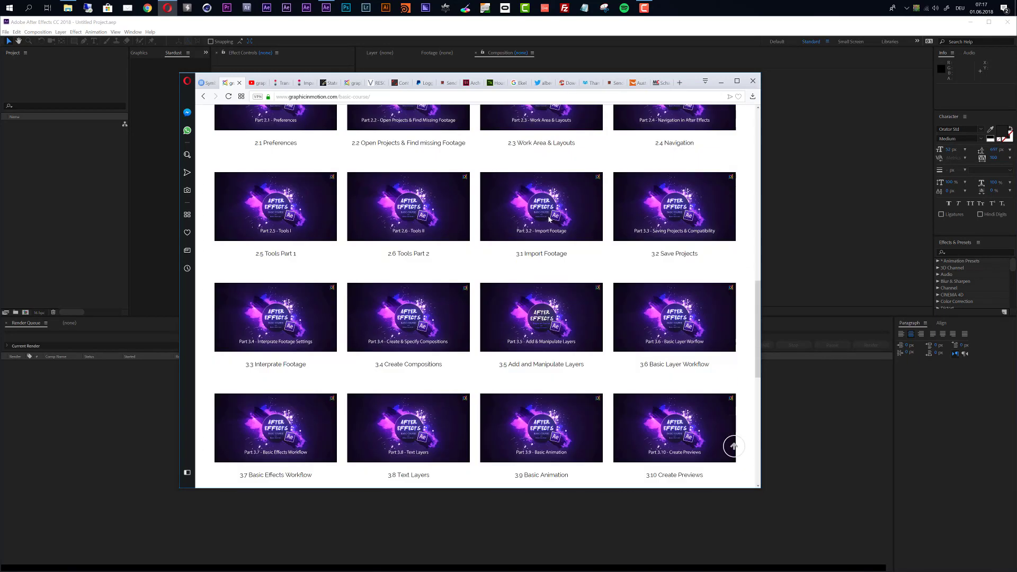
scroll(550, 219, "down", 8)
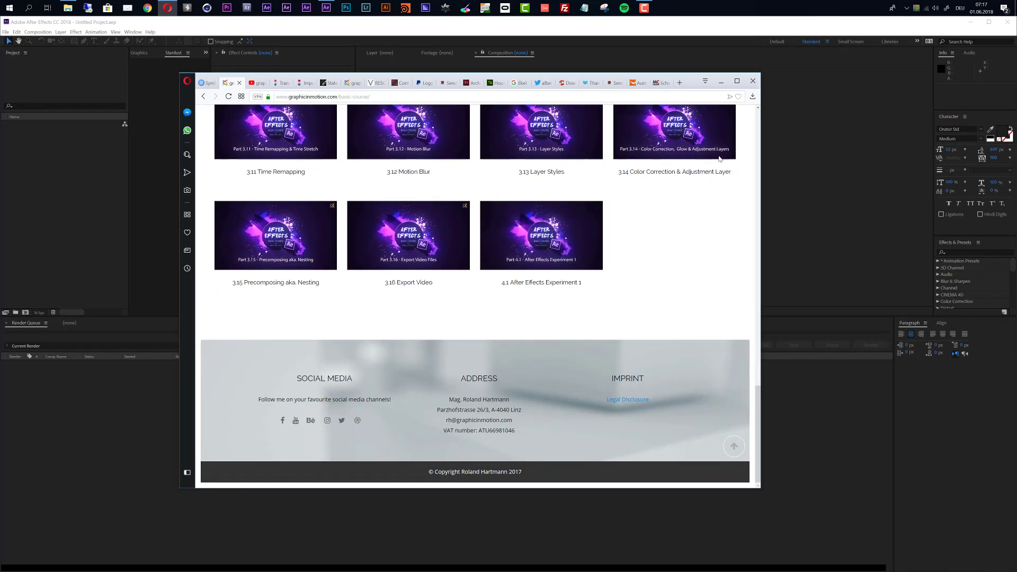
left_click(722, 82)
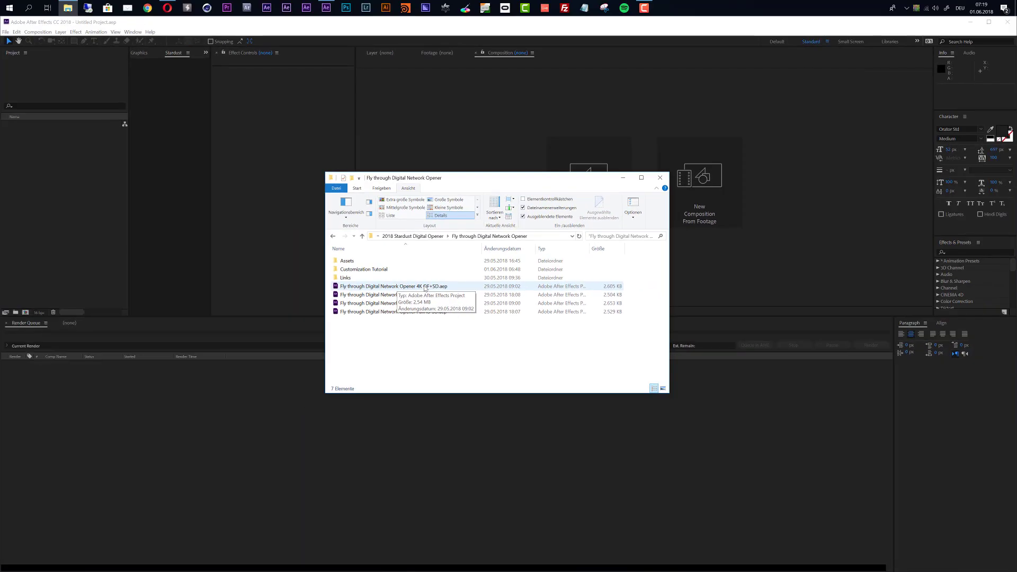
Open Fly through Digital Network Opener 4K OF+SD.aep and accept converting it to this version
left_click(5, 31)
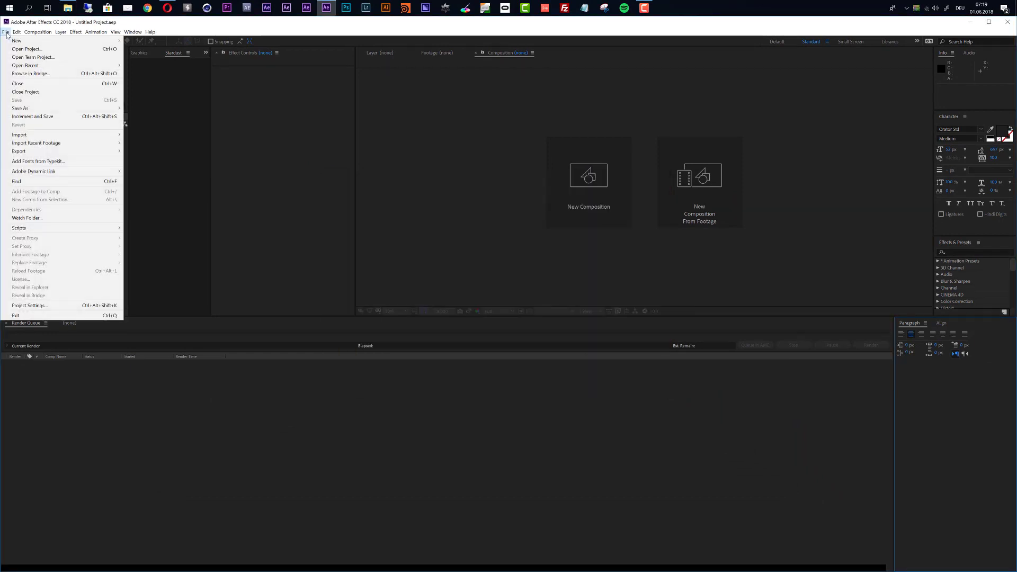
left_click(22, 49)
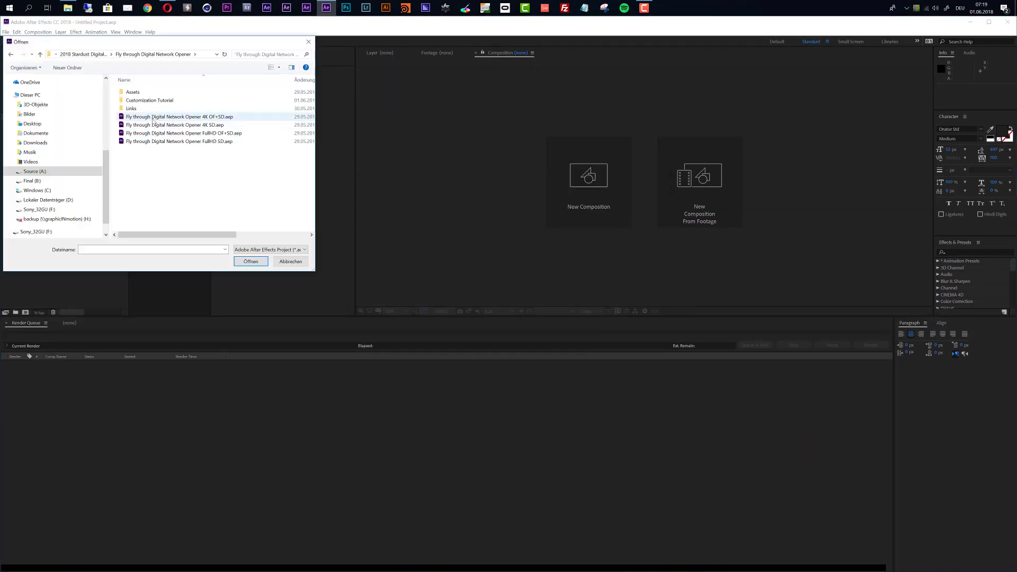
left_click(217, 117)
left_click(257, 262)
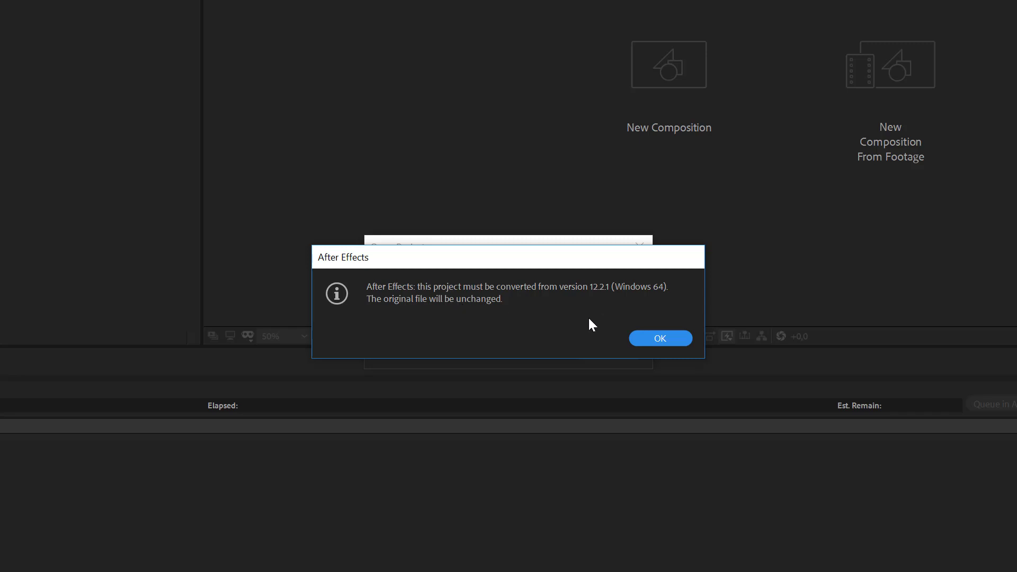
left_click(660, 338)
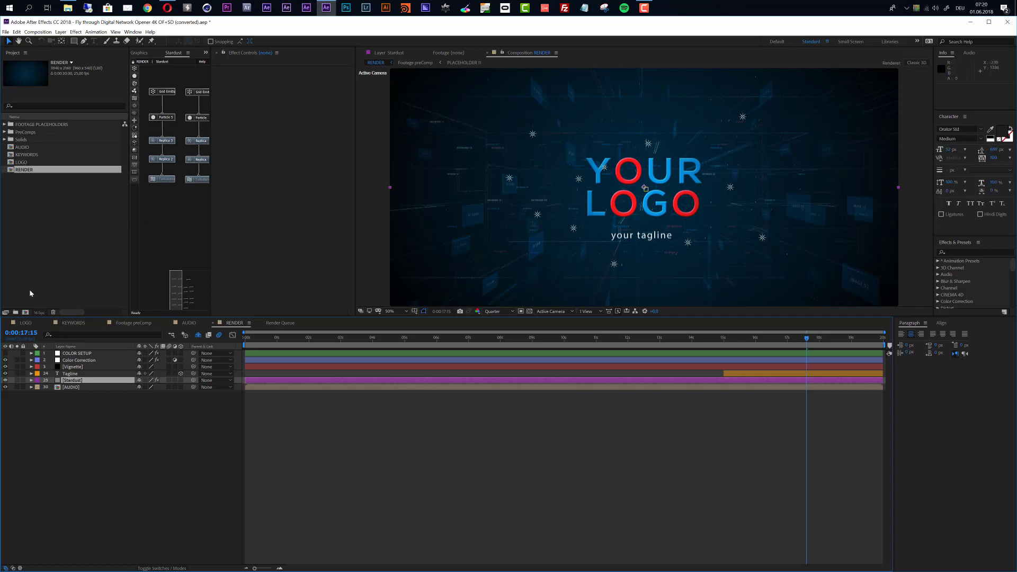
Import Logo_Envato_2.ai and add it as a layer in the LOGO composition
left_click(28, 324)
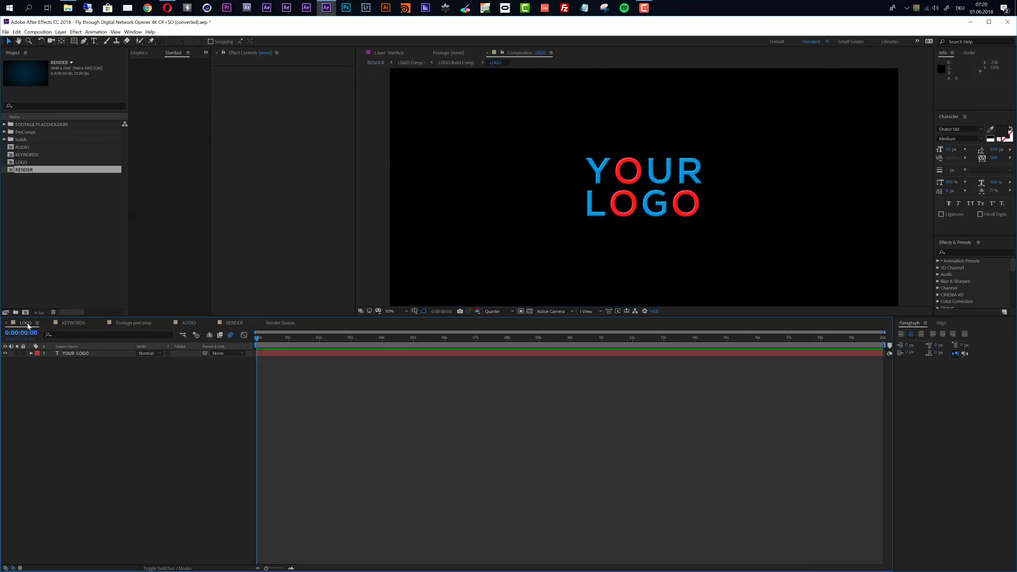
left_click(21, 162)
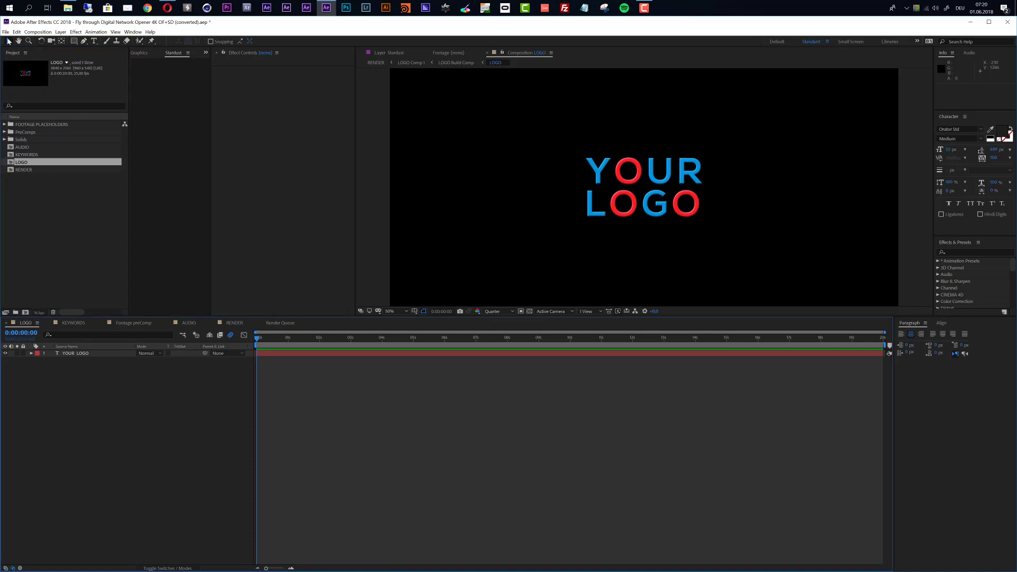
left_click(5, 31)
mouse_move(38, 137)
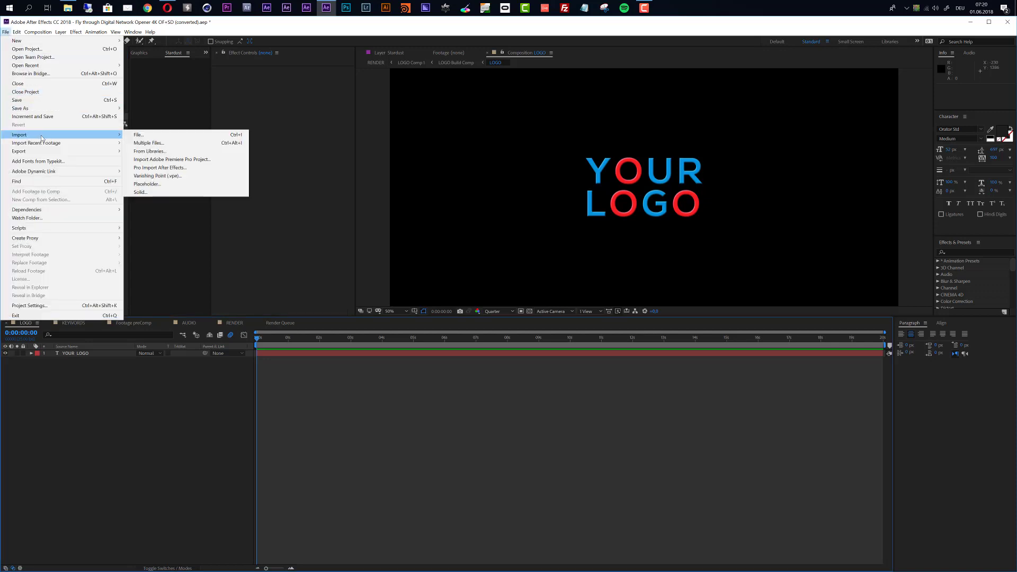
left_click(147, 137)
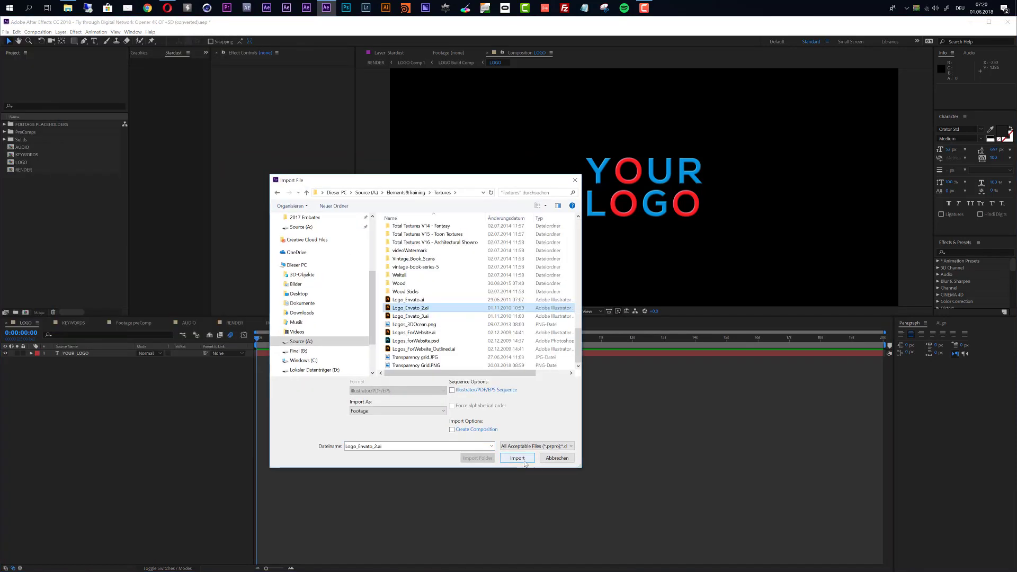
left_click(518, 458)
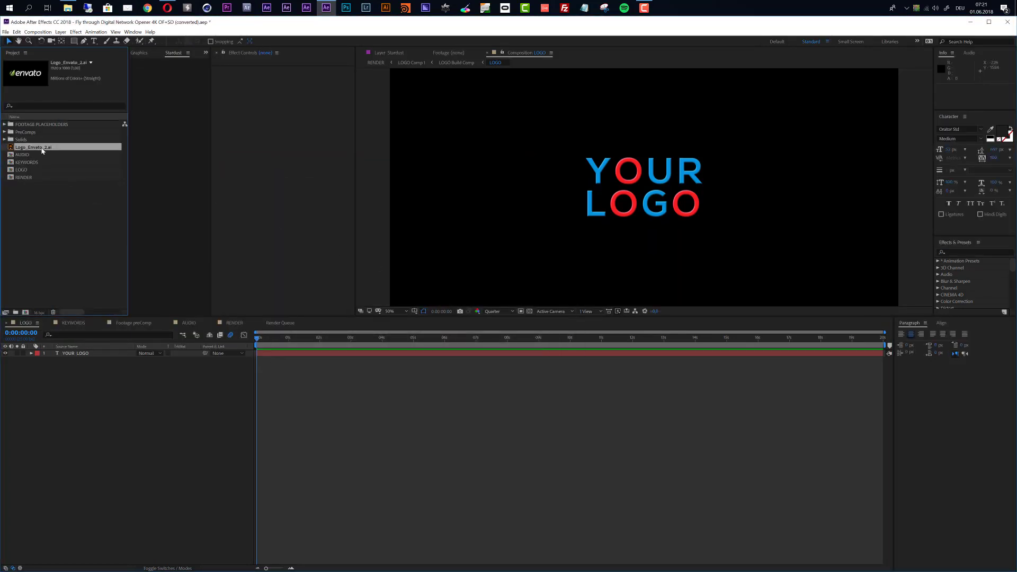
left_click_drag(43, 149, 71, 354)
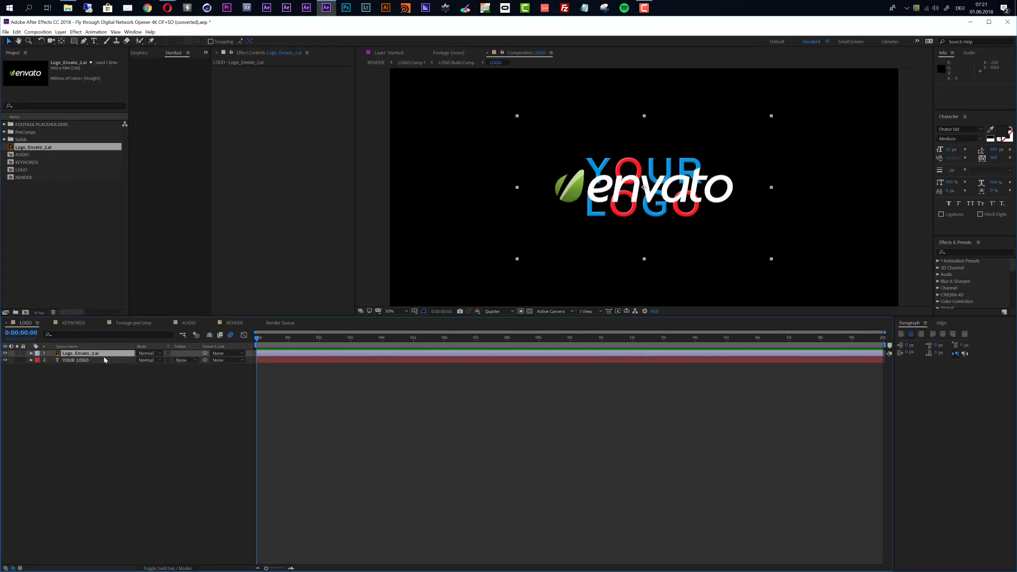
Hide the YOUR LOGO text layer, keeping the Envato logo layer visible
left_click(6, 353)
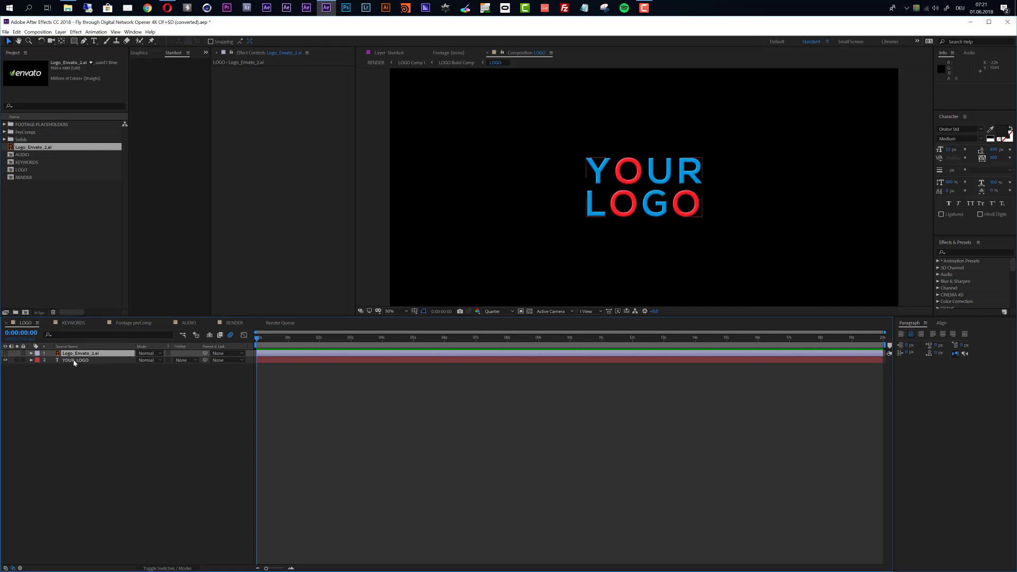
left_click(75, 359)
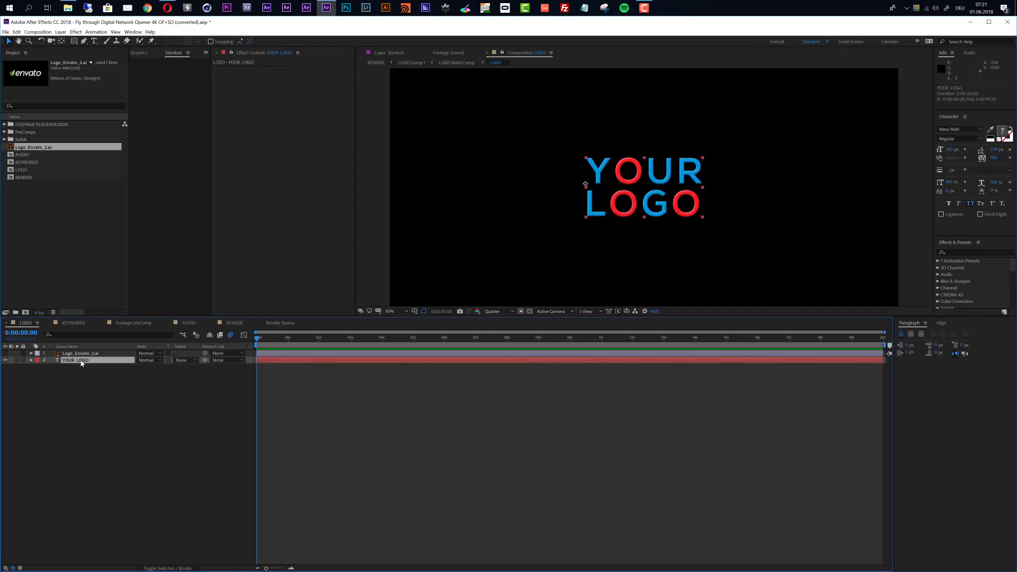
double_click(81, 362)
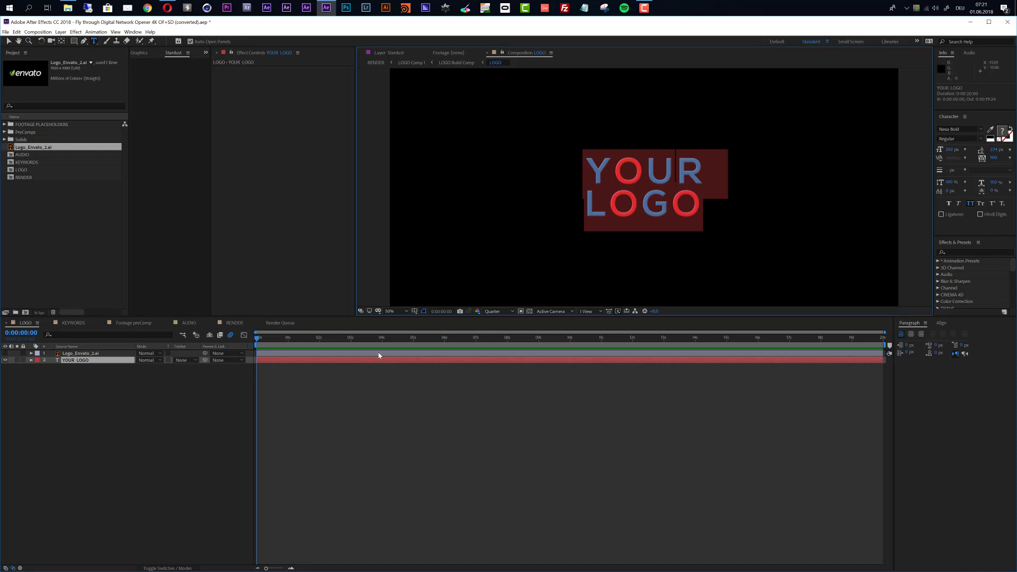
left_click(6, 361)
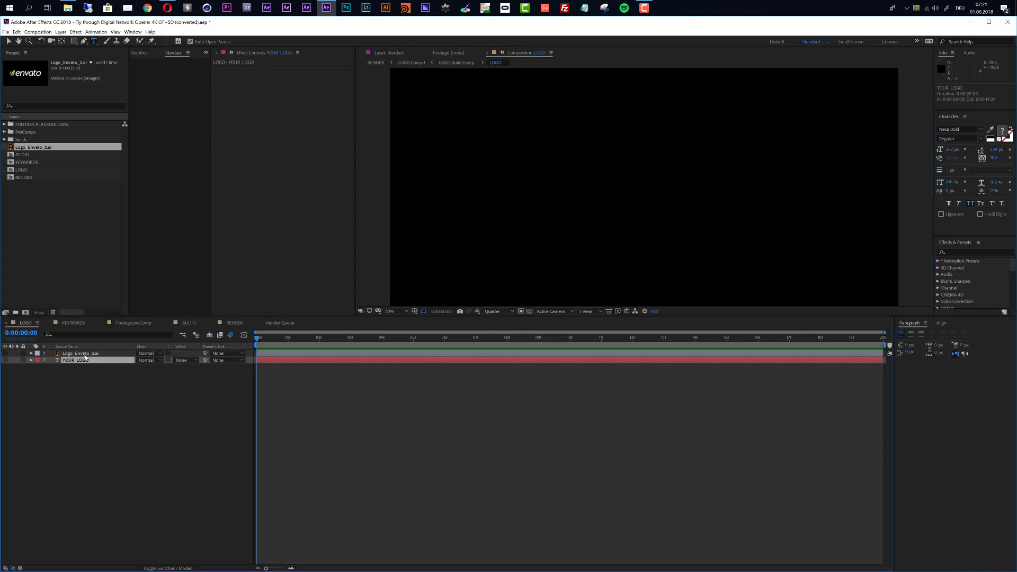
left_click(1, 356)
left_click(5, 354)
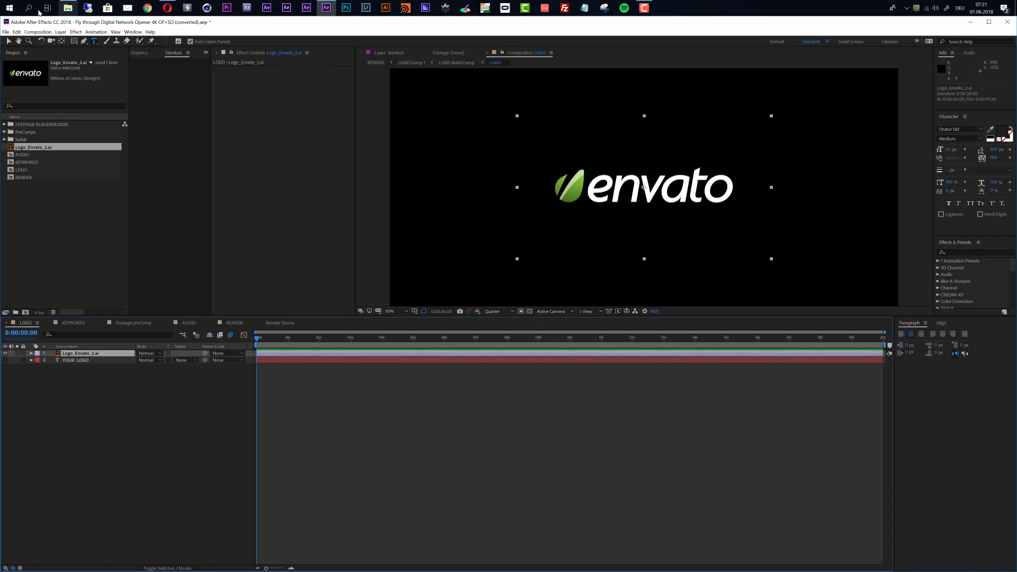
left_click(8, 41)
Set the Envato logo layer's scale to 95% and return to RENDER
scroll(716, 230, "down", 2)
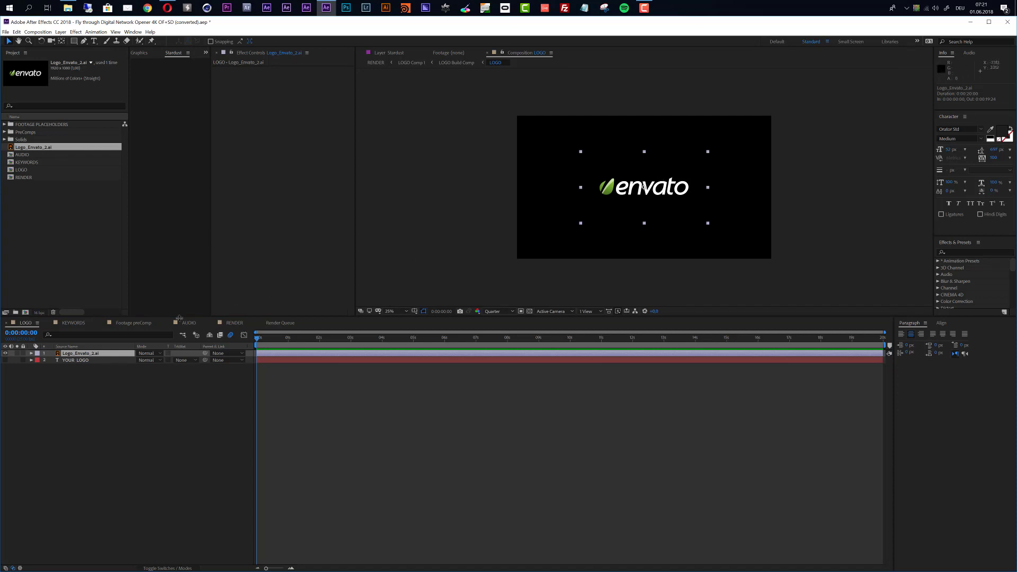
key("s")
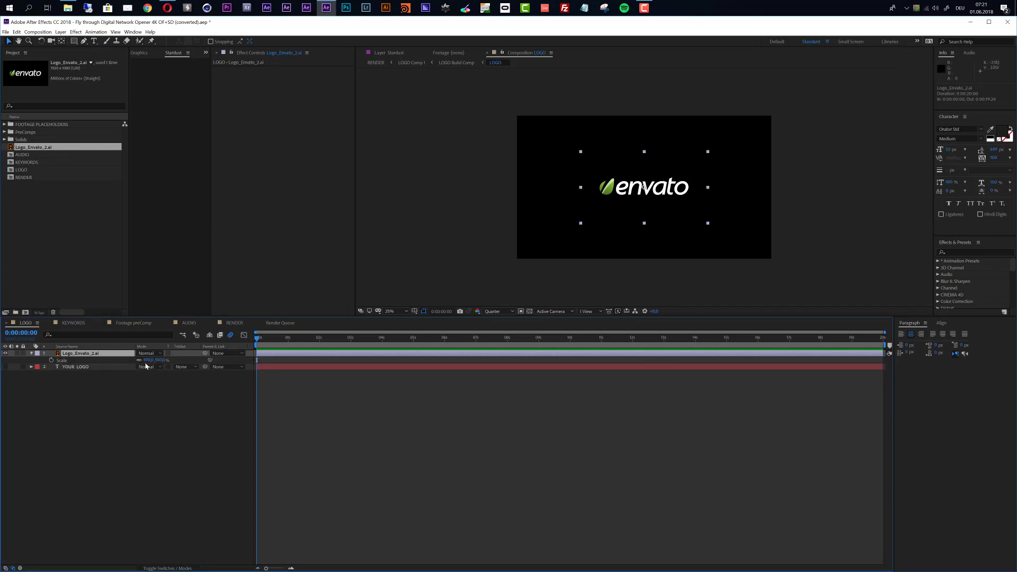
left_click(147, 360)
type("95")
key("Return")
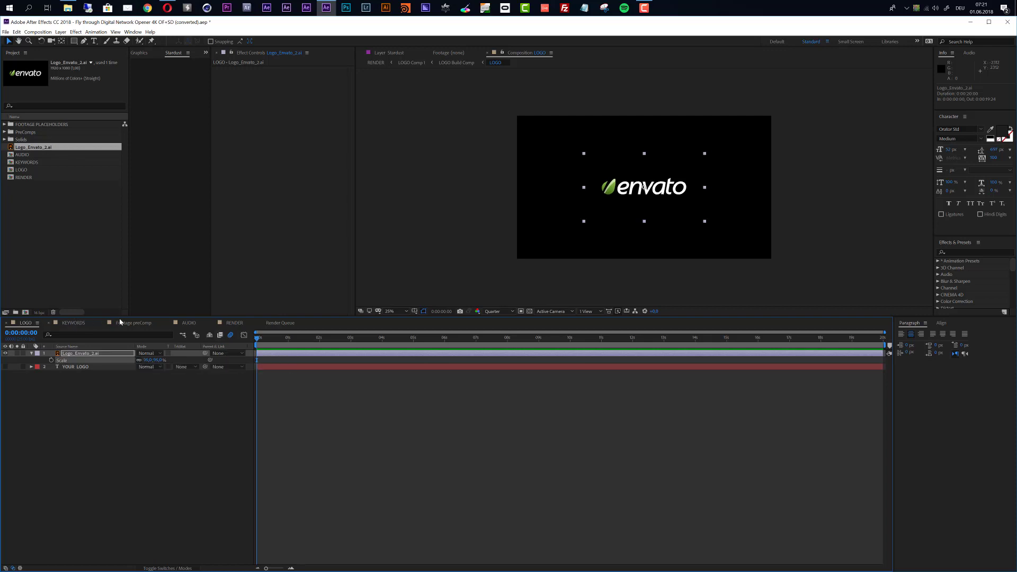
left_click(239, 323)
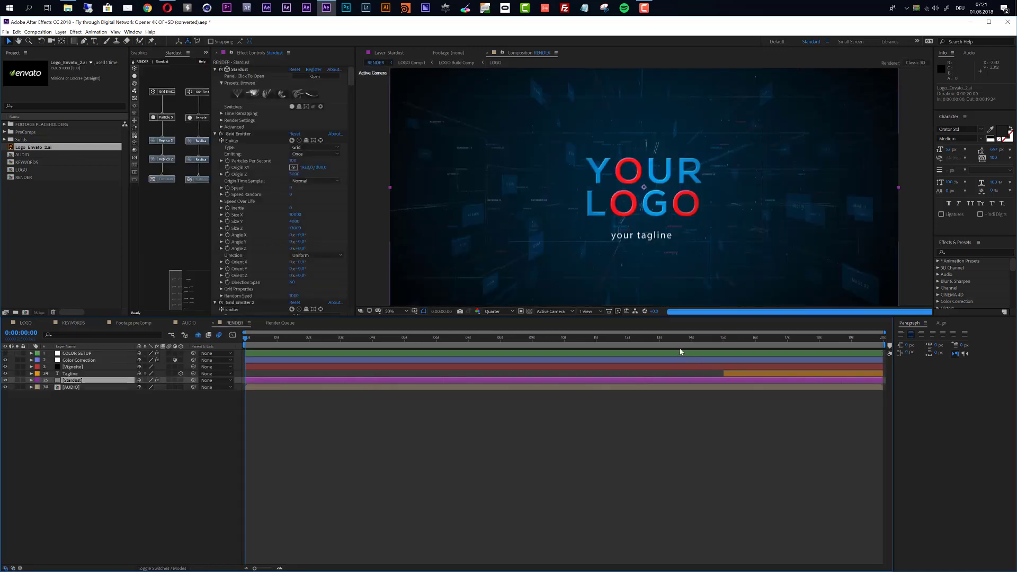
Check RENDER at 0:00:16:10 and 0:00:08:17, set preview resolution to Half, and open KEYWORDS
left_click(769, 340)
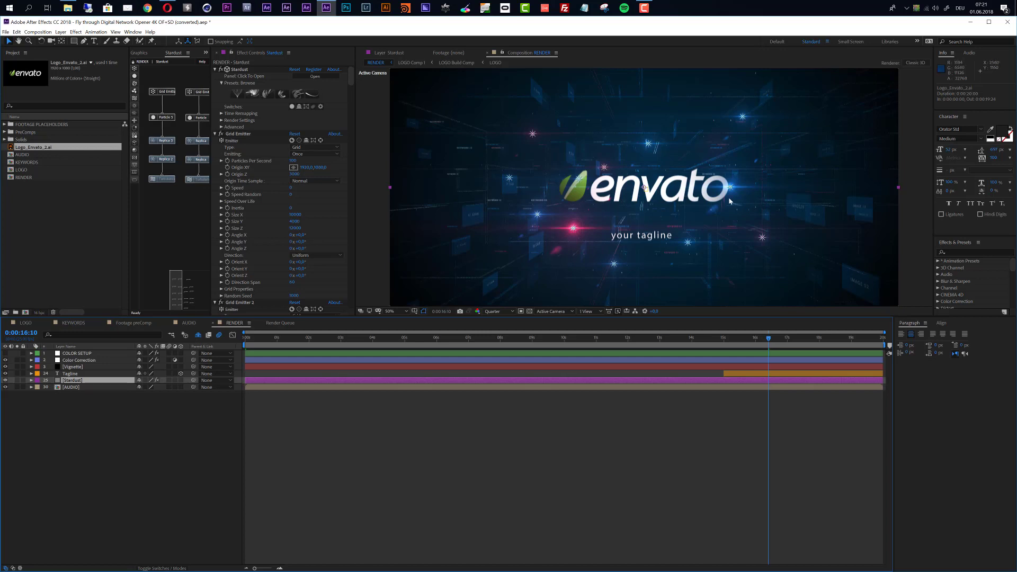
left_click(523, 339)
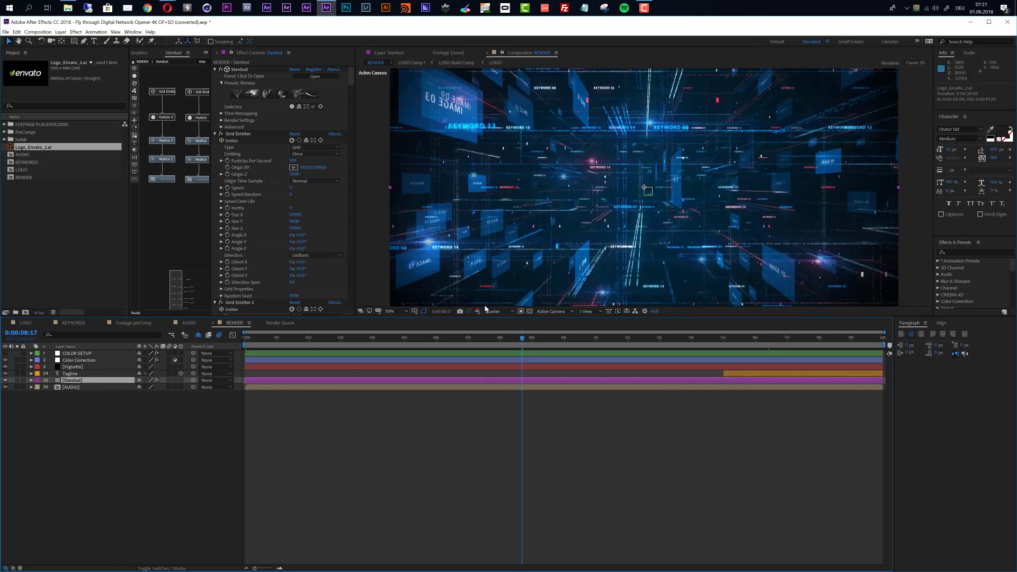
left_click(497, 311)
left_click(498, 338)
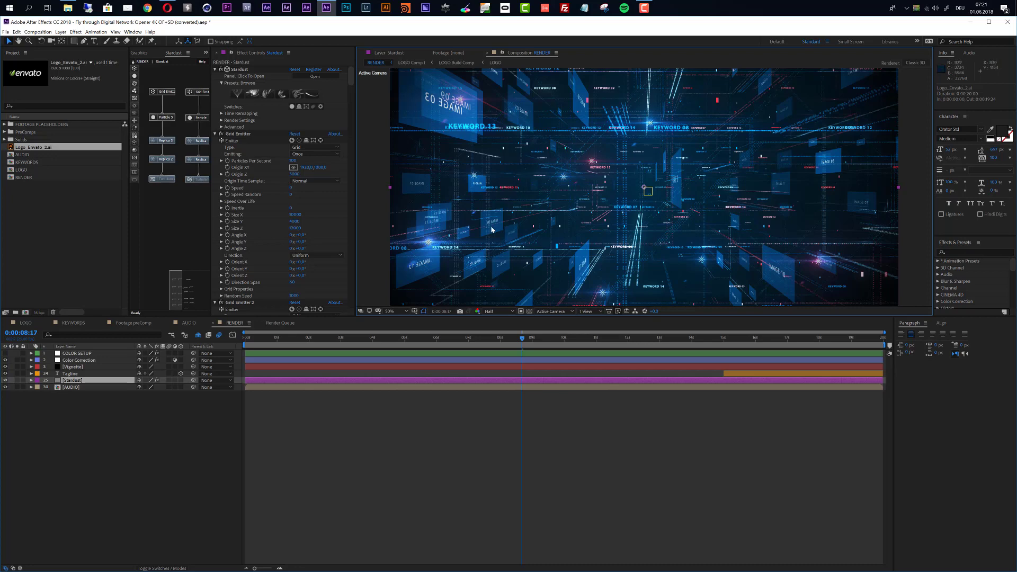
left_click(72, 324)
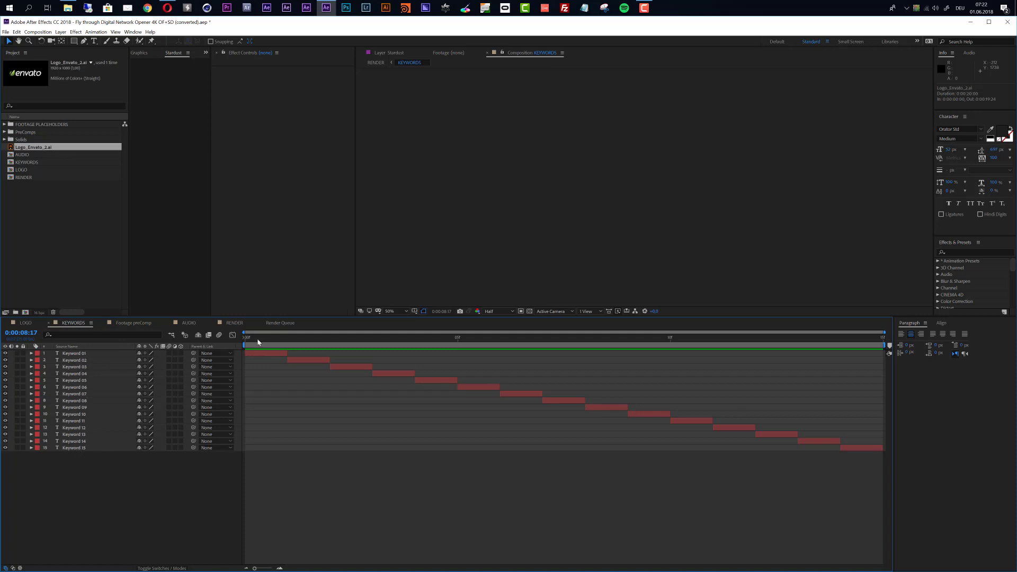
Change the Keyword 01 text to 'Enter Title' and check Keyword 02
key("period")
key("period")
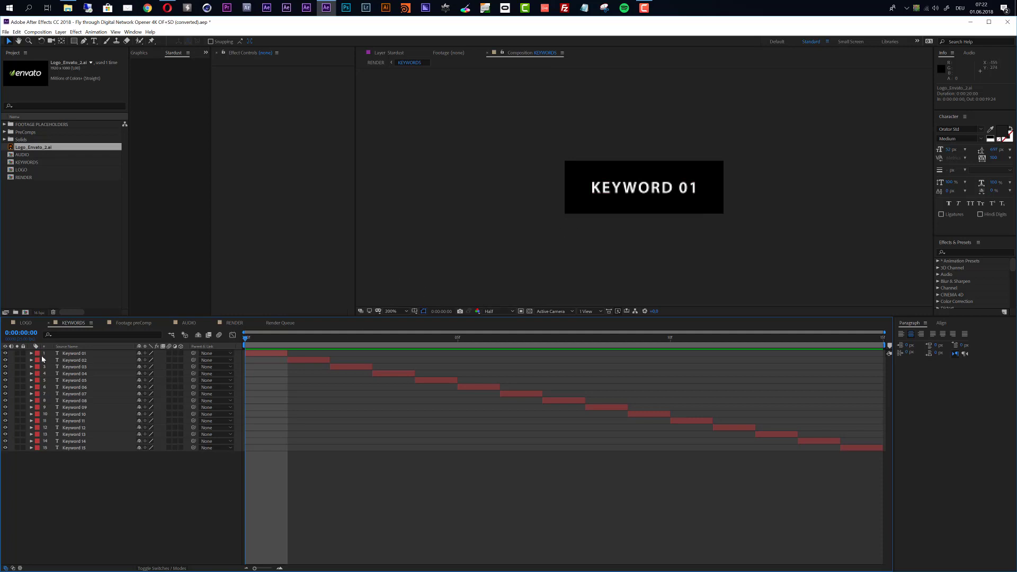
double_click(65, 355)
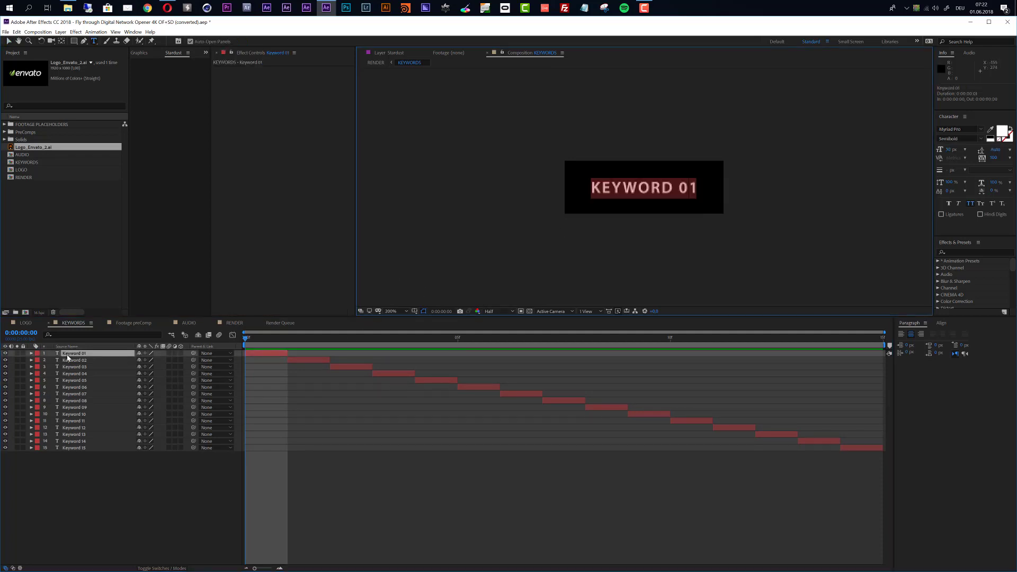
type("Enter Title")
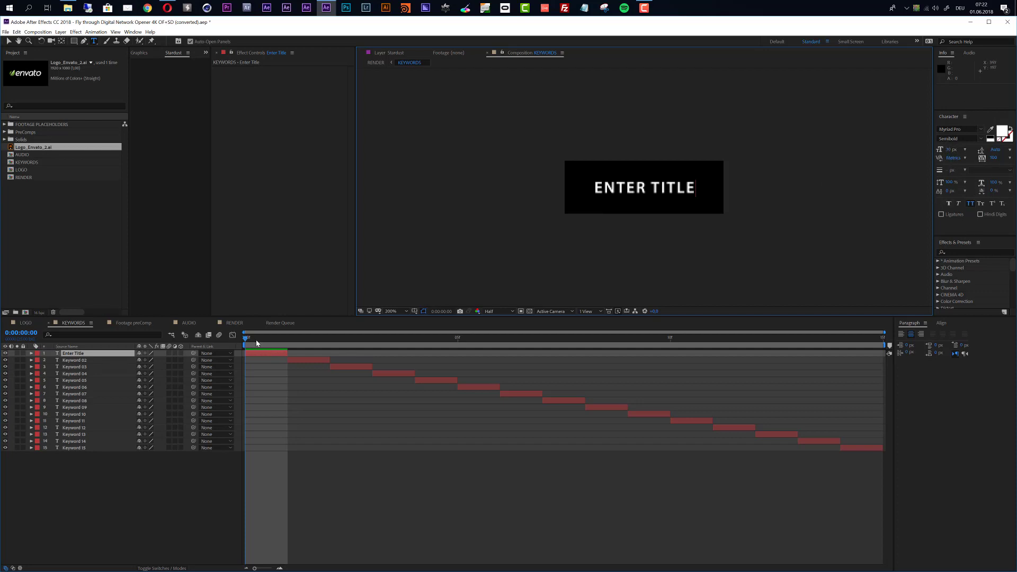
left_click(277, 342)
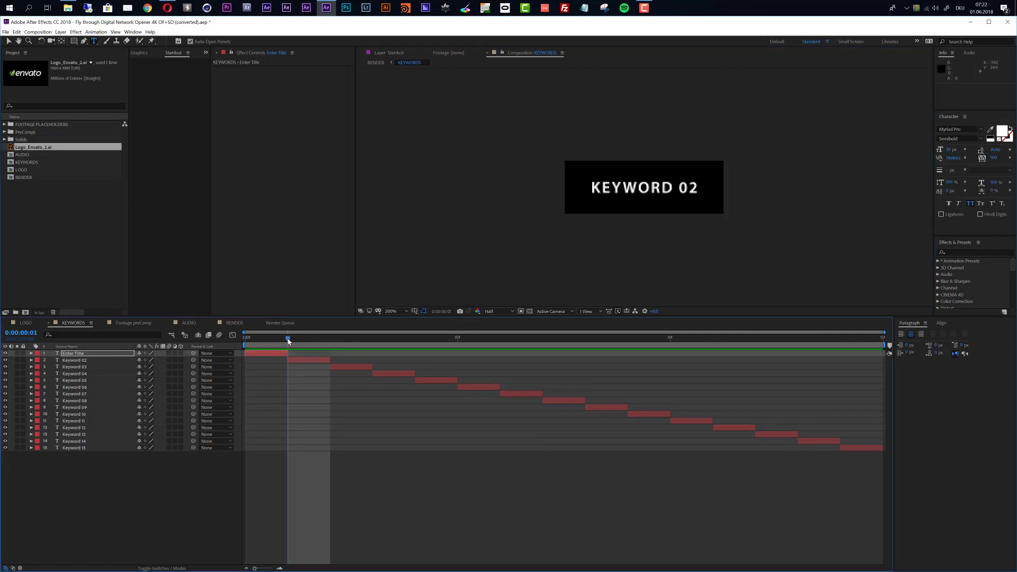
left_click(303, 363)
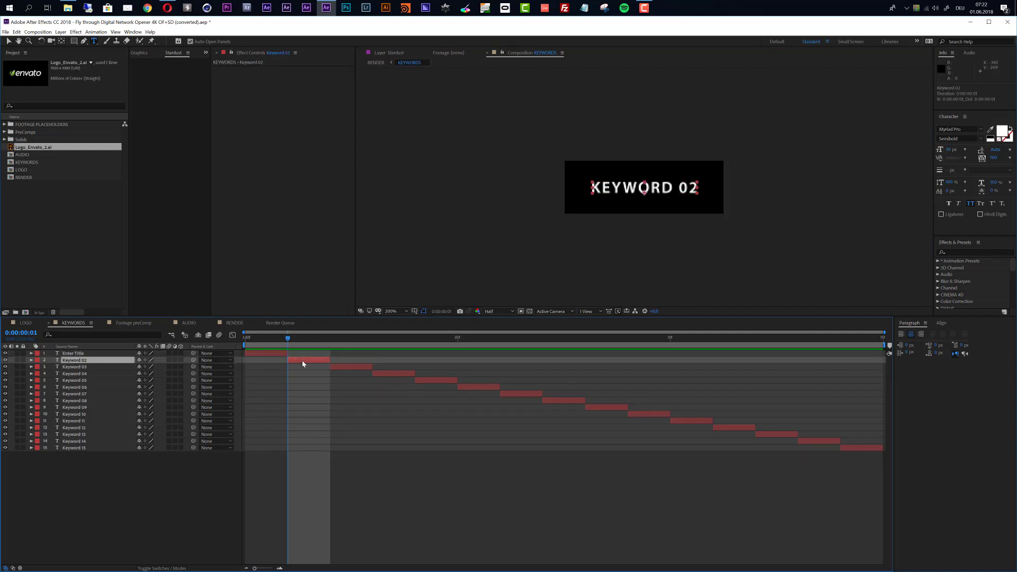
double_click(303, 362)
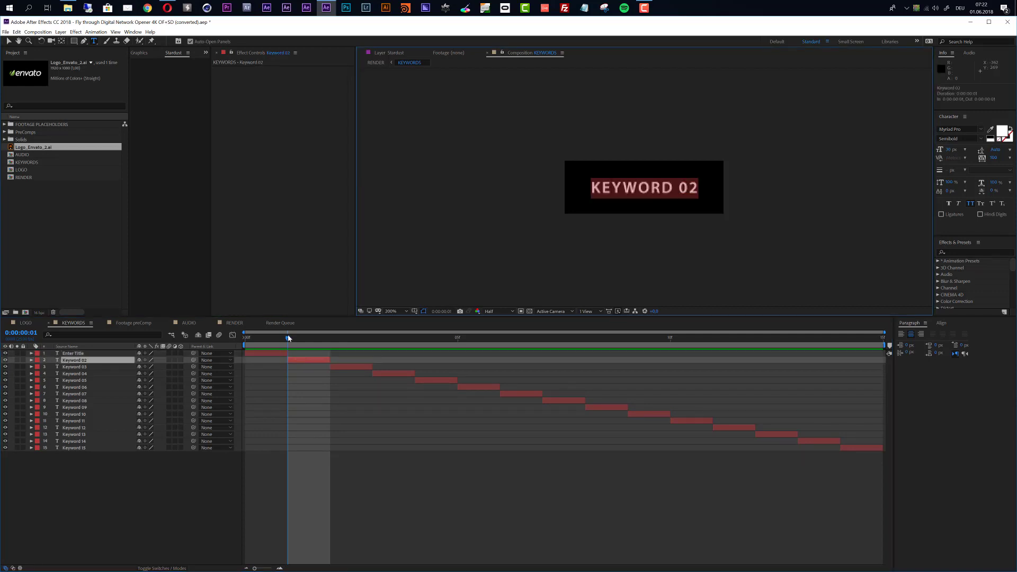
key("Escape")
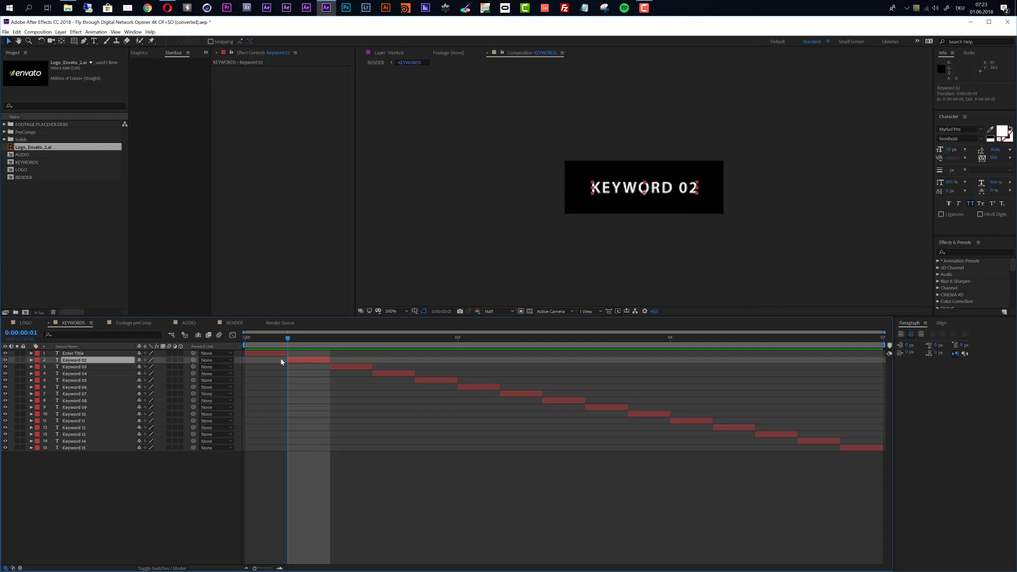
Confirm the KEYWORDS Composition Settings, play the keywords, and return to RENDER
left_click(37, 32)
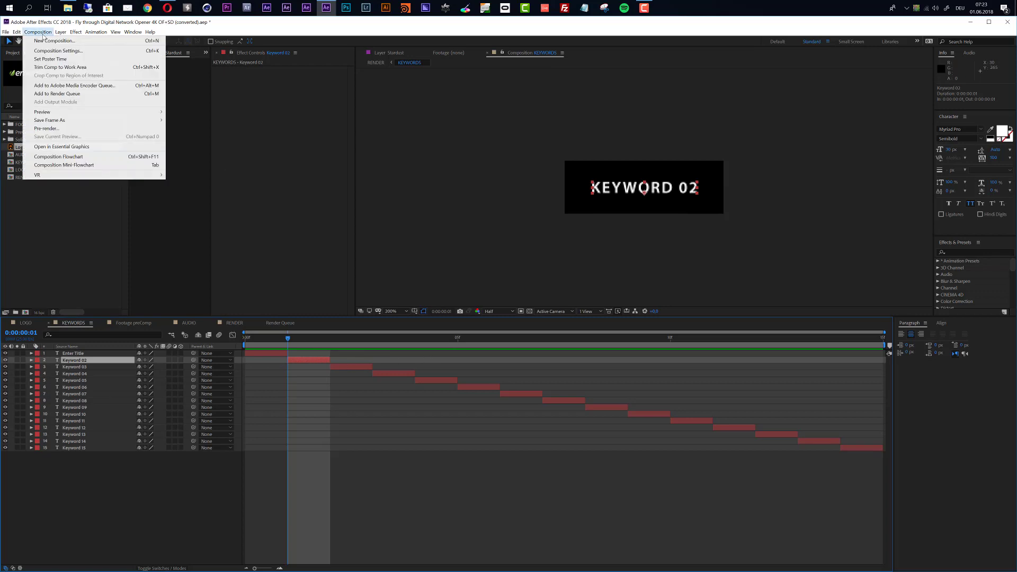
left_click(48, 52)
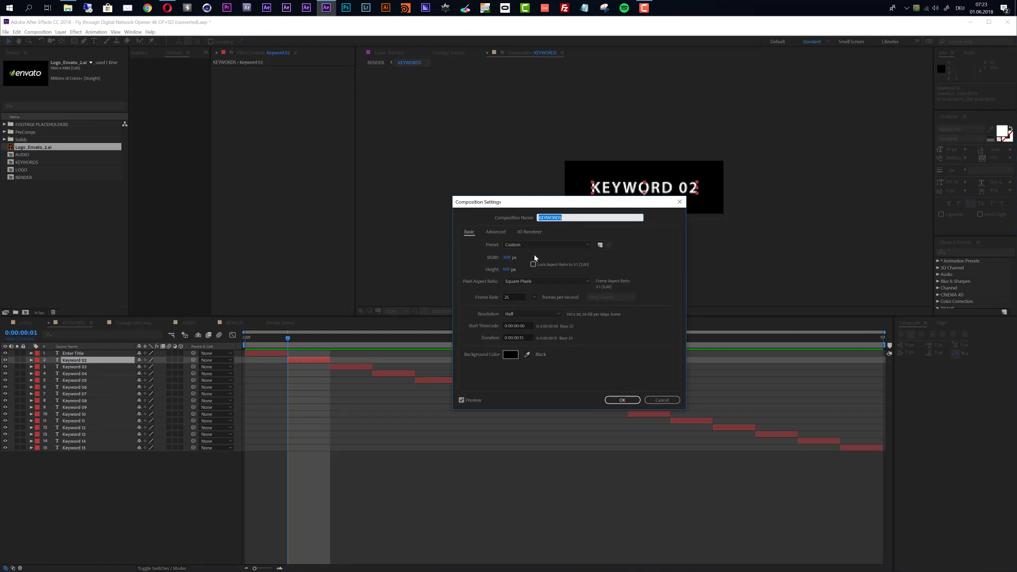
left_click(623, 400)
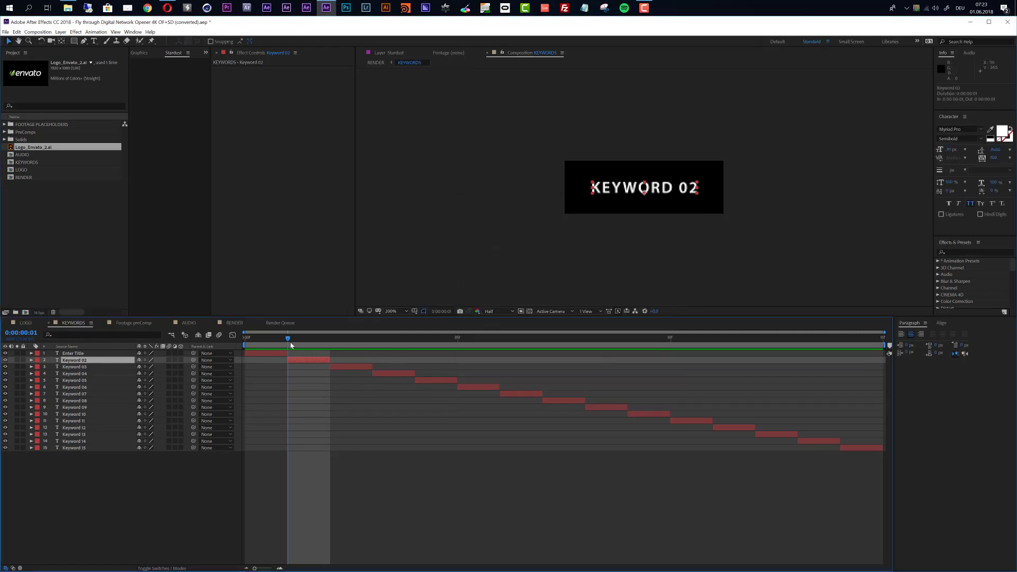
key("space")
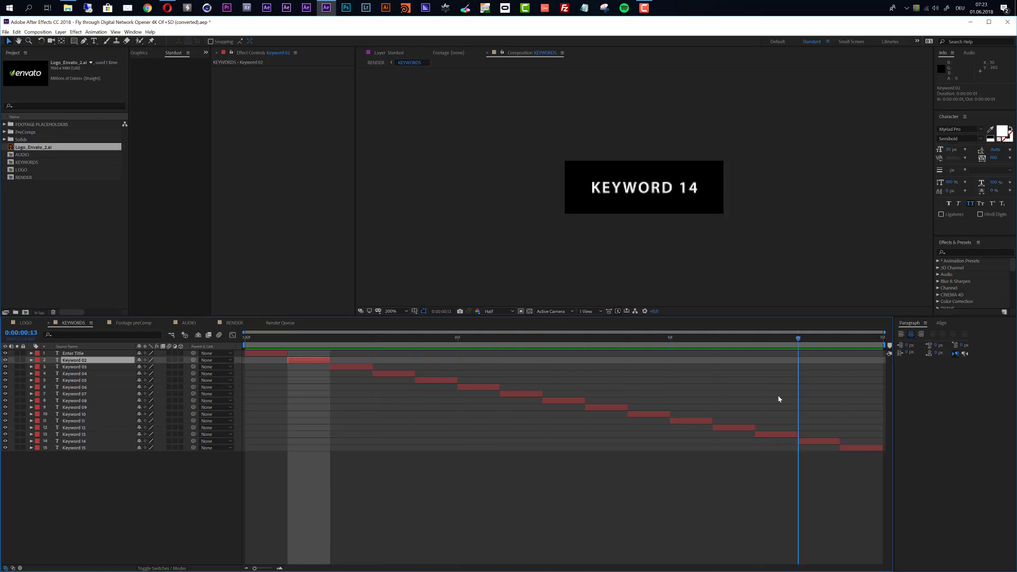
left_click(235, 323)
From RENDER, go into Footage preComp at its start and open PLACEHOLDER 01
left_click(466, 345)
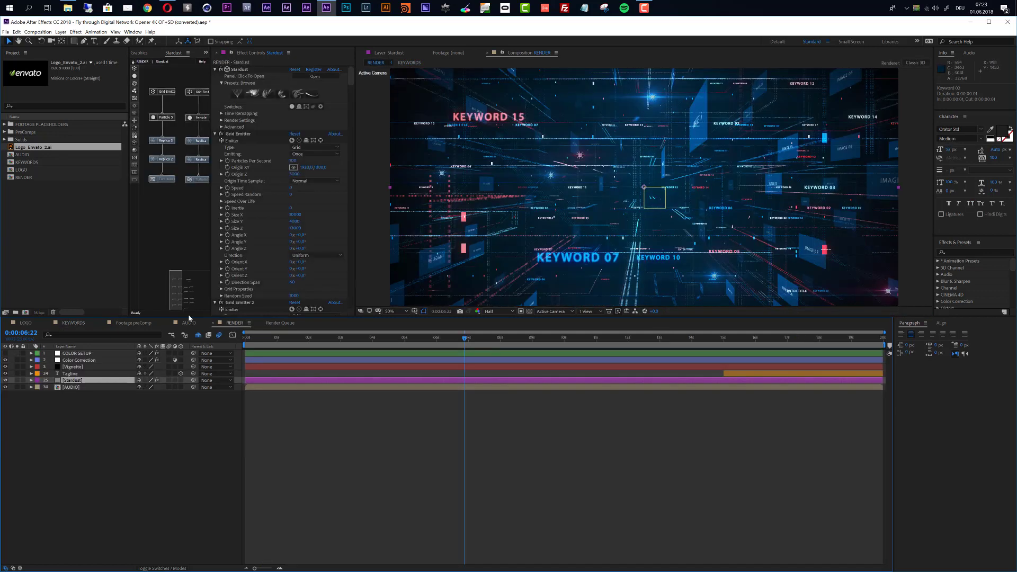
left_click(132, 324)
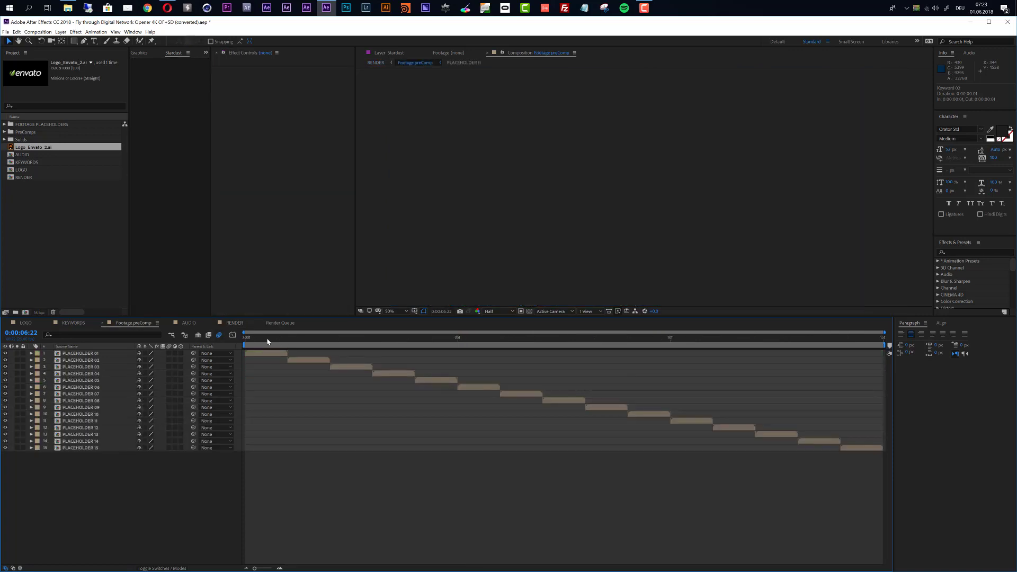
key("Home")
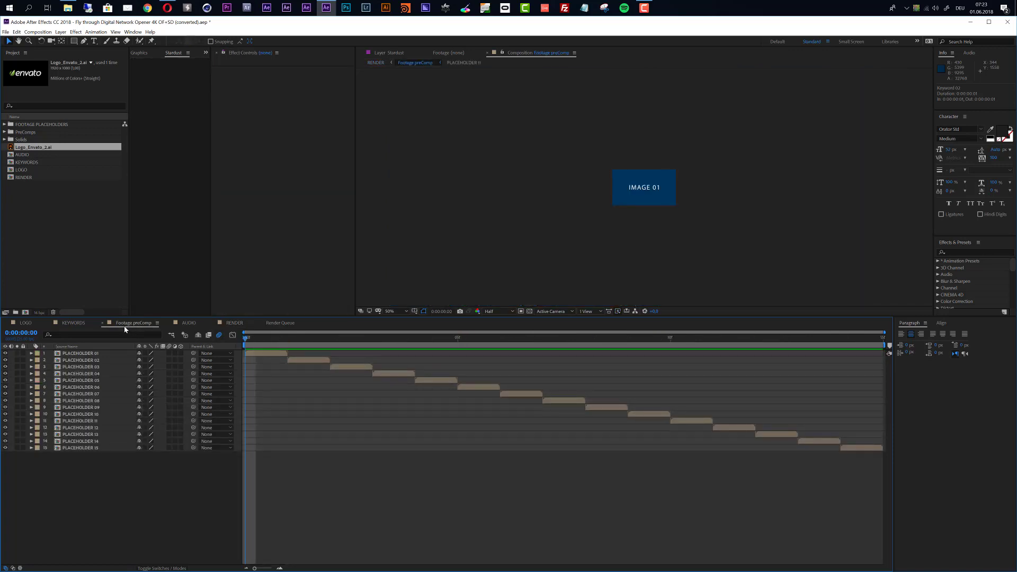
double_click(261, 353)
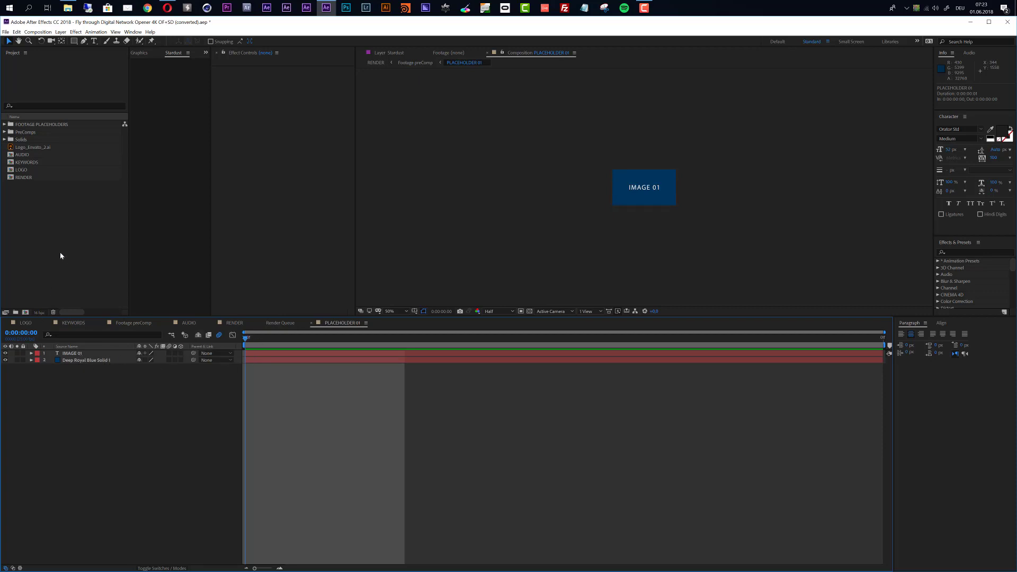
At 100% view, import the keyboard, controls-computer-room and one more Business stock photo
key("slash")
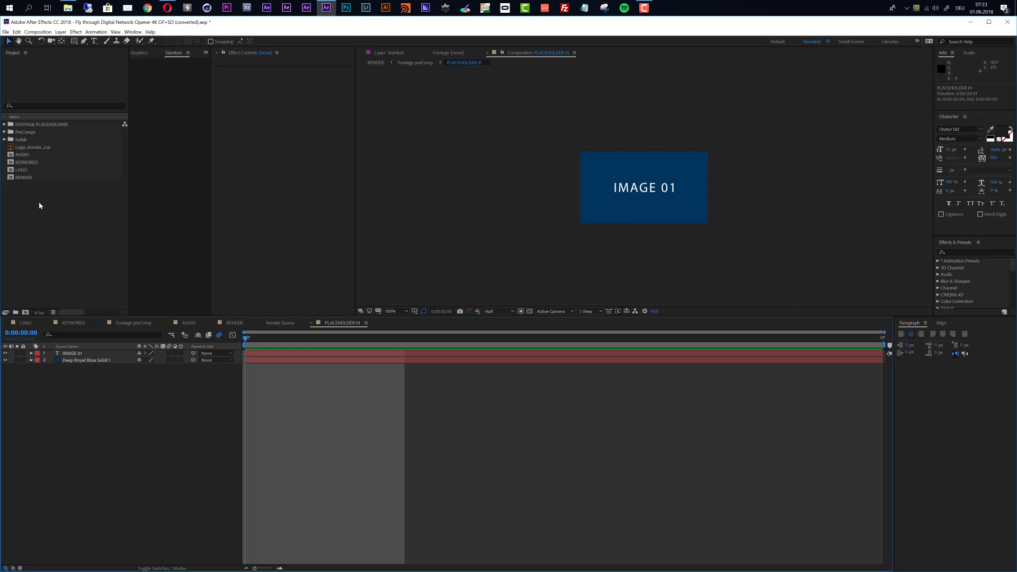
left_click(5, 32)
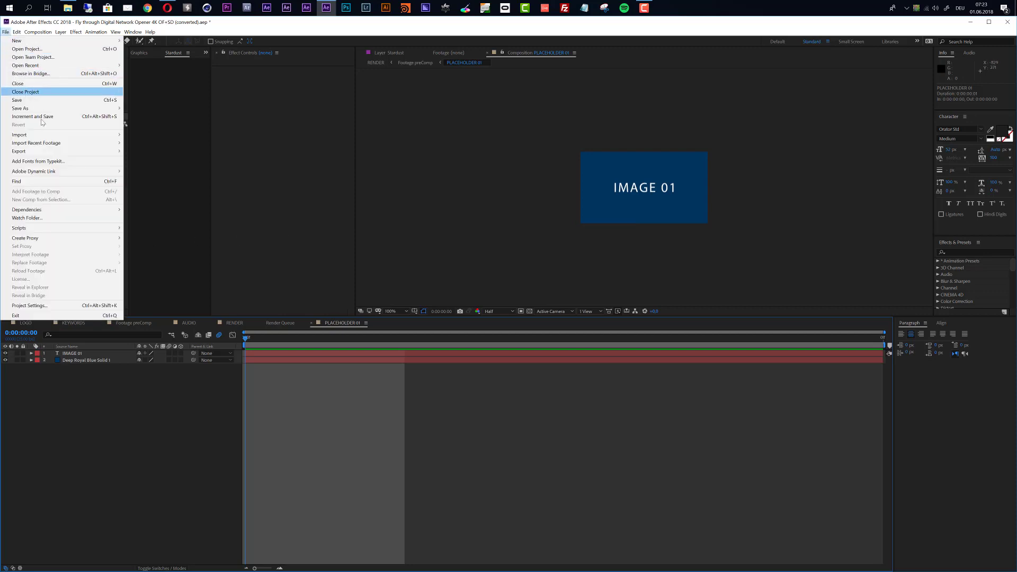
mouse_move(43, 136)
left_click(239, 137)
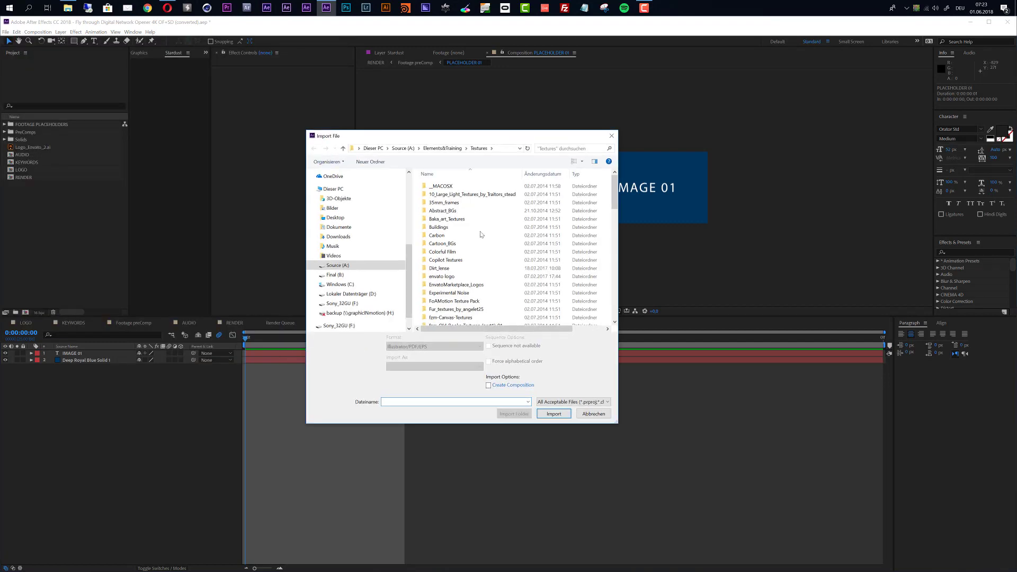
scroll(473, 263, "down", 3)
left_click(440, 201)
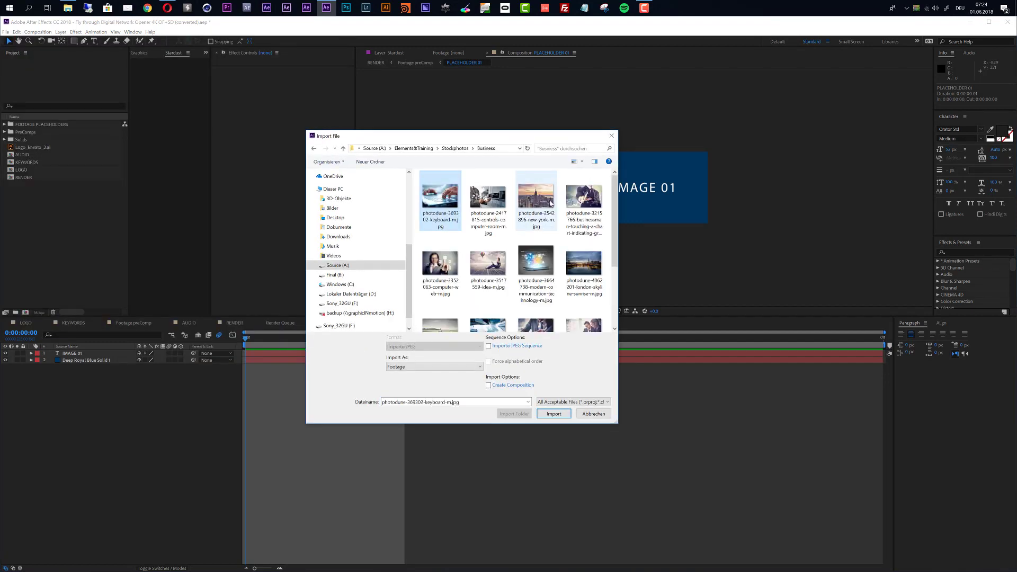
left_click(491, 203, "ctrl")
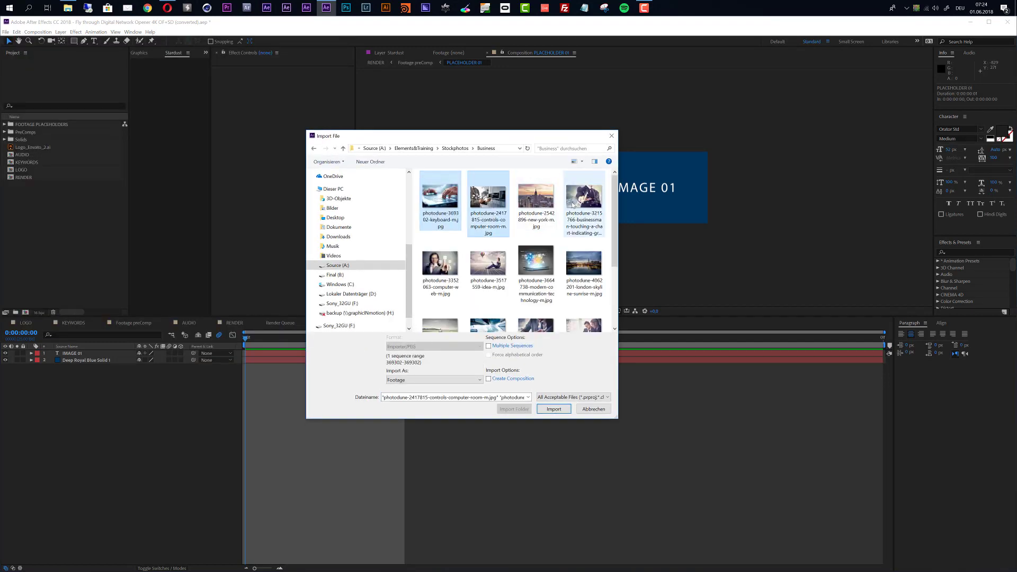
left_click(554, 414)
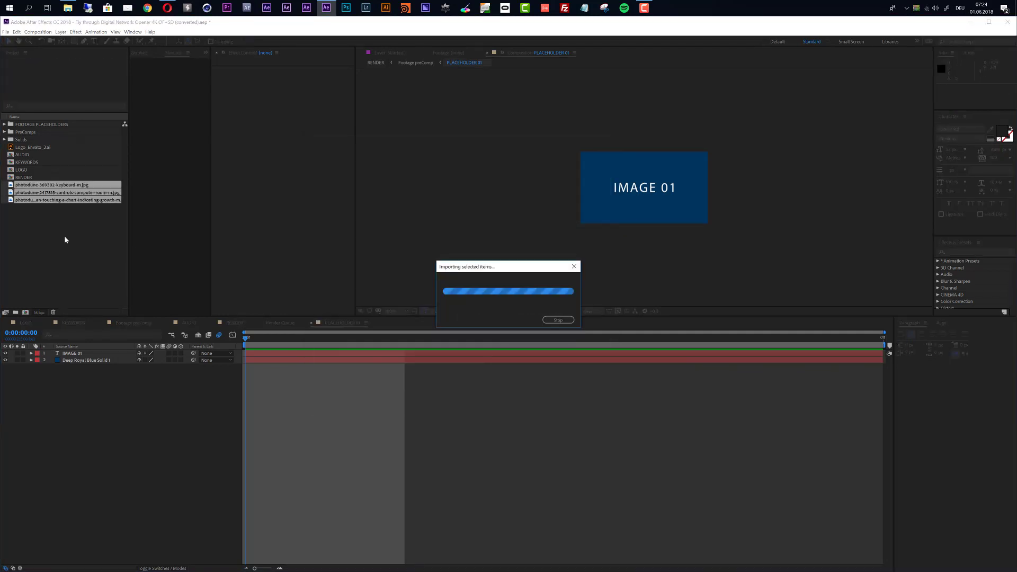
Place the controls-computer-room photo in PLACEHOLDER 01 at 44% scale
left_click(47, 239)
left_click_drag(26, 149, 132, 360)
key("s")
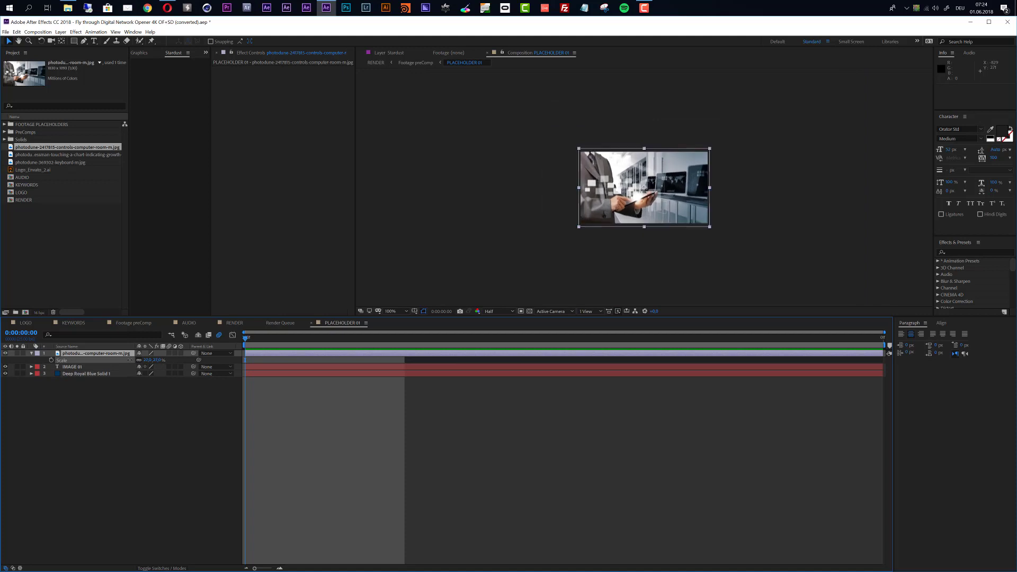
Add the chart photo to PLACEHOLDER 02 above IMAGE 02, scaled to 31%
left_click(146, 324)
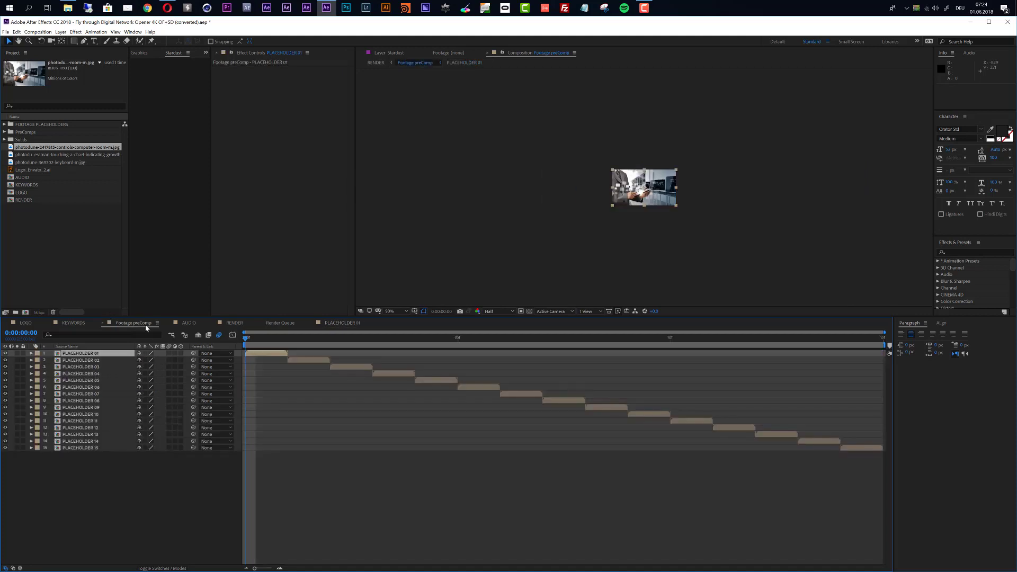
left_click(281, 345)
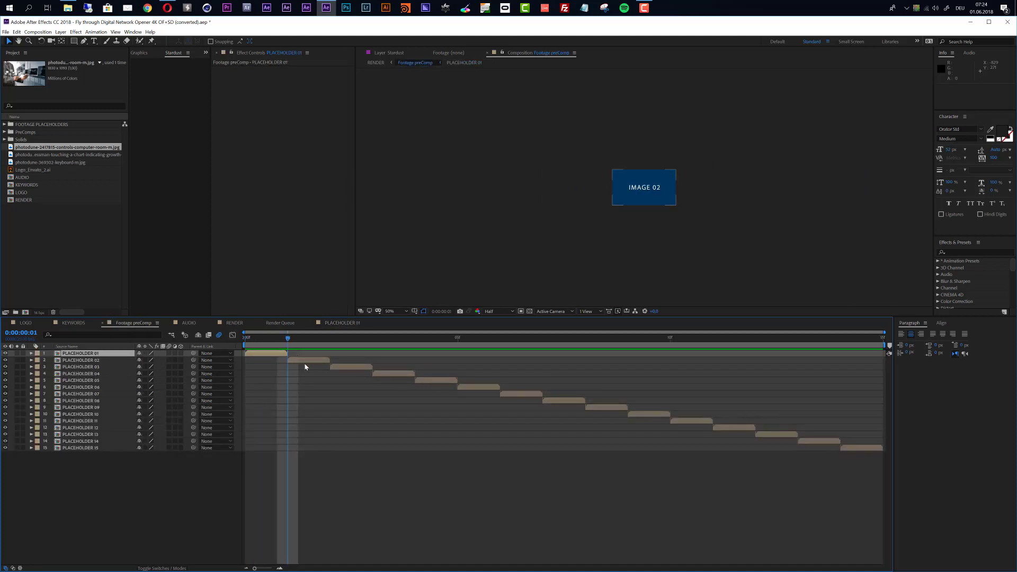
double_click(98, 360)
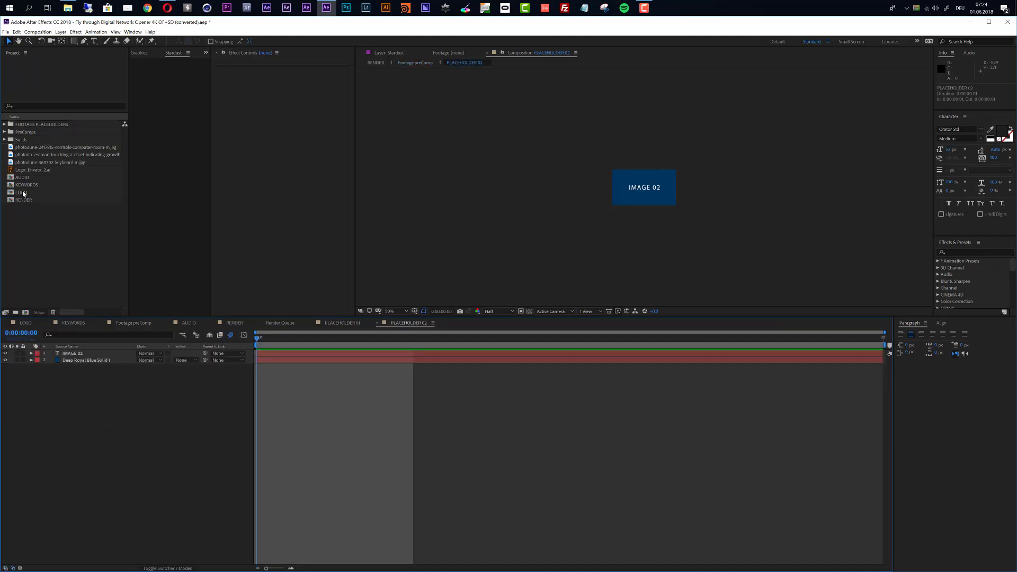
left_click_drag(48, 155, 89, 351)
key("s")
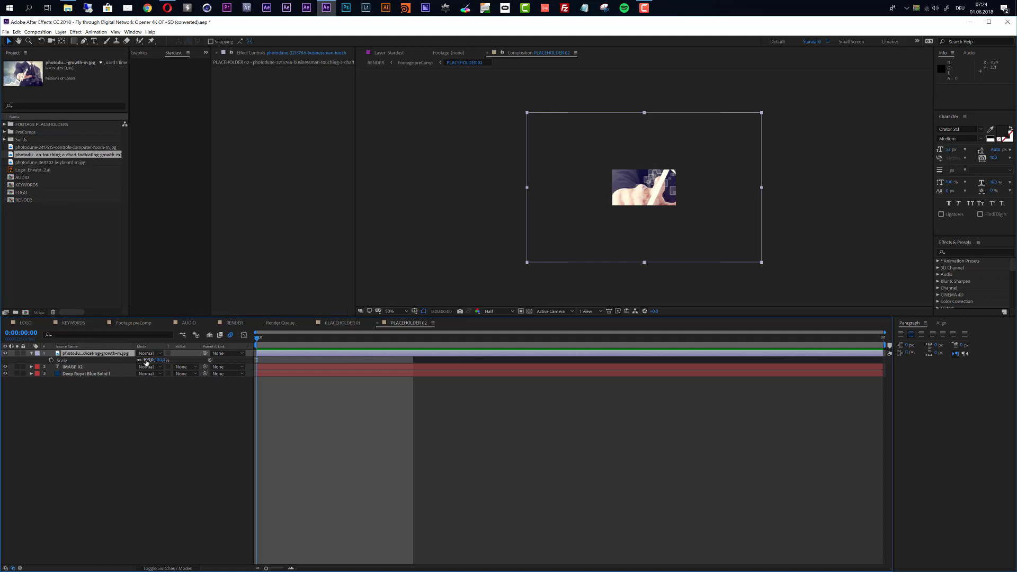
left_click_drag(147, 363, 118, 360)
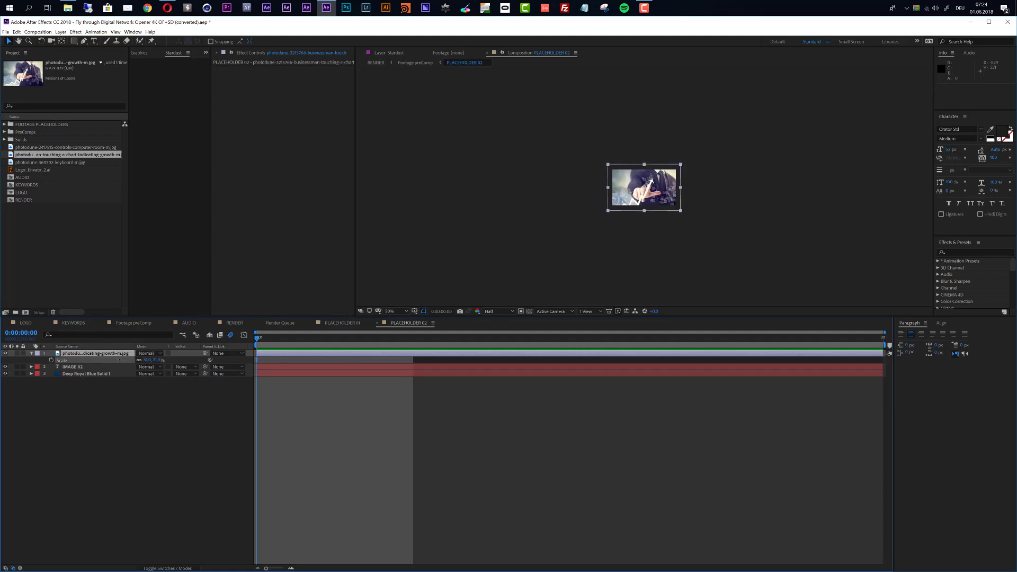
key("Return")
Place the keyboard photo in PLACEHOLDER 03 at 29% scale, then return to RENDER
left_click(138, 322)
left_click(332, 341)
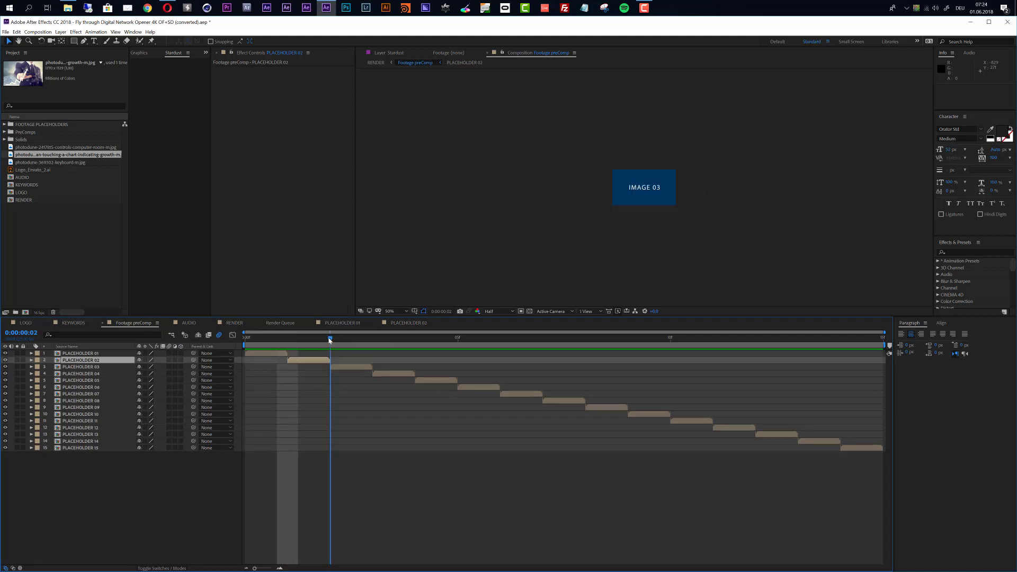
double_click(347, 368)
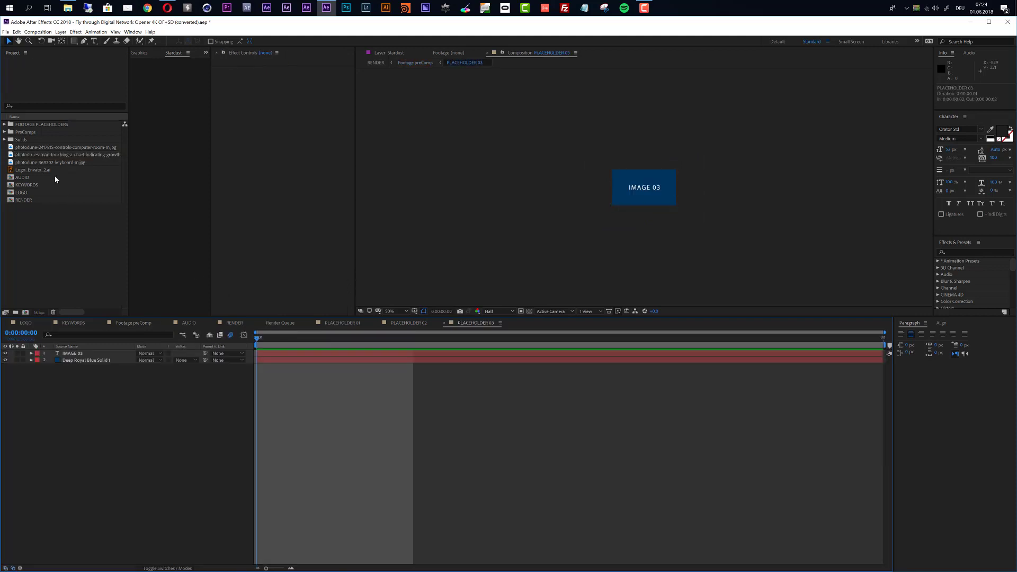
left_click_drag(46, 163, 105, 353)
key("s")
left_click(146, 359)
type("29")
key("Return")
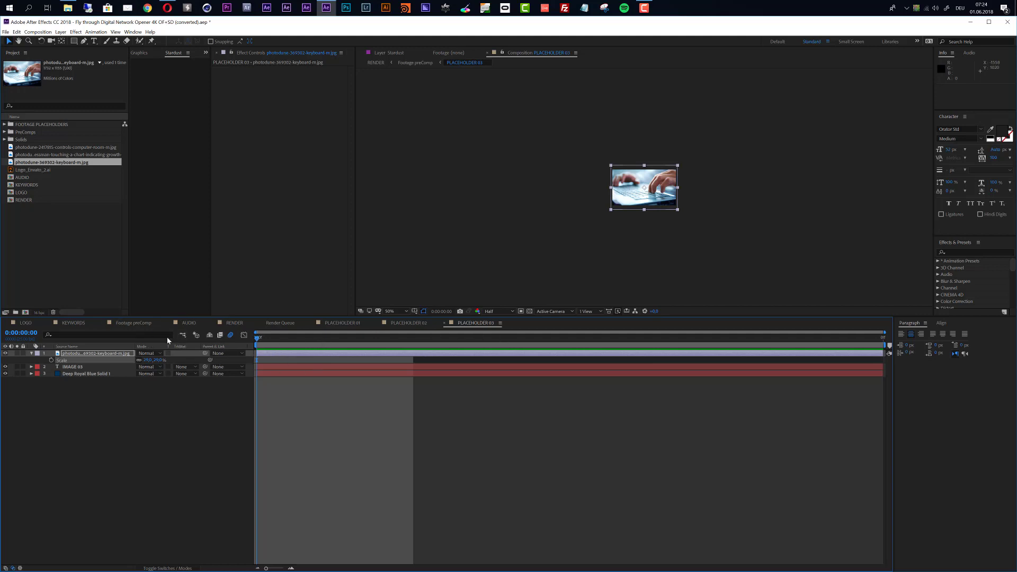
left_click(136, 322)
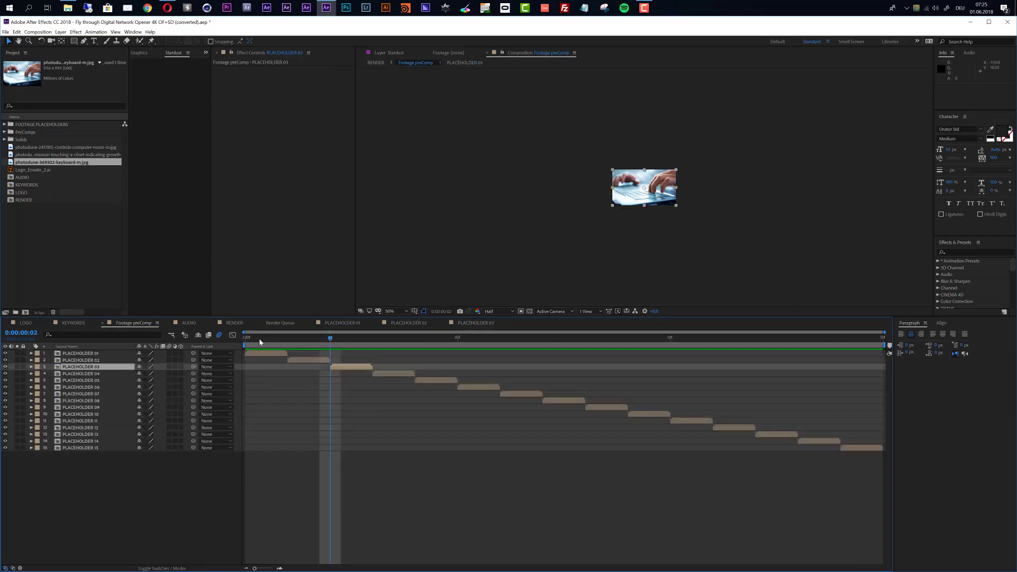
left_click(234, 323)
Preview RENDER at 0:00:09:15 with the photos, then select the COLOR SETUP layer
left_click(450, 339)
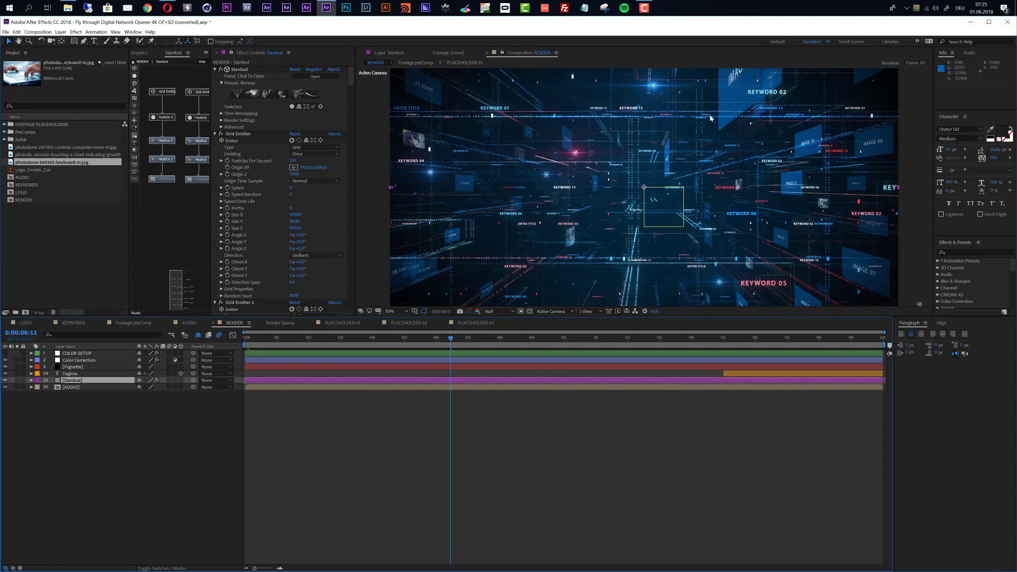
left_click(551, 341)
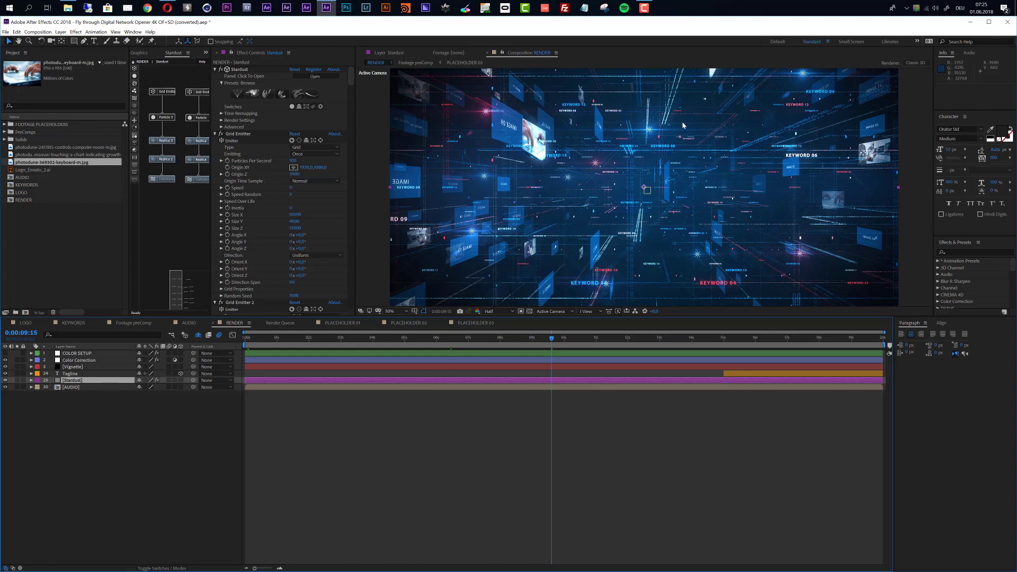
left_click(143, 323)
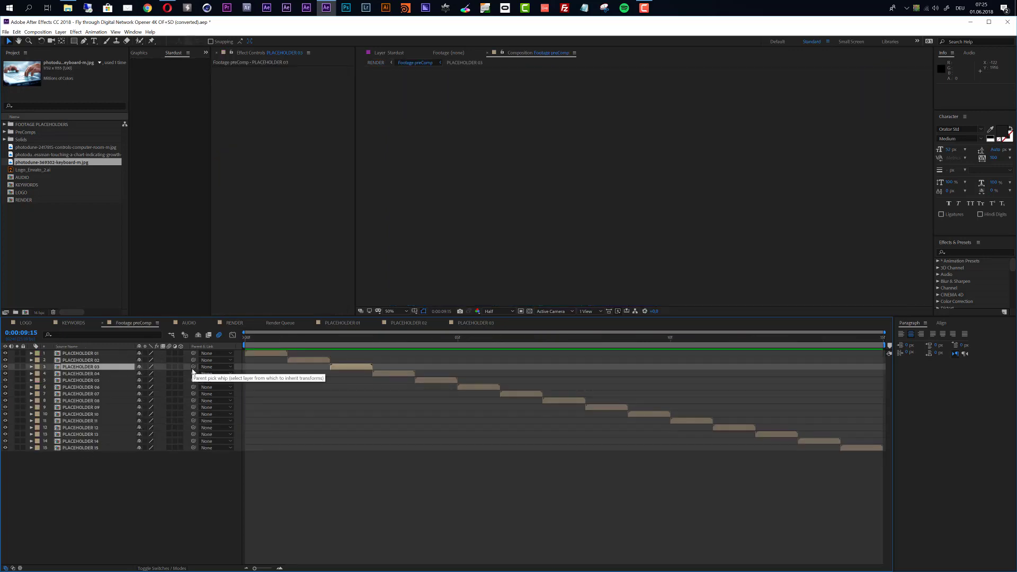
left_click(232, 323)
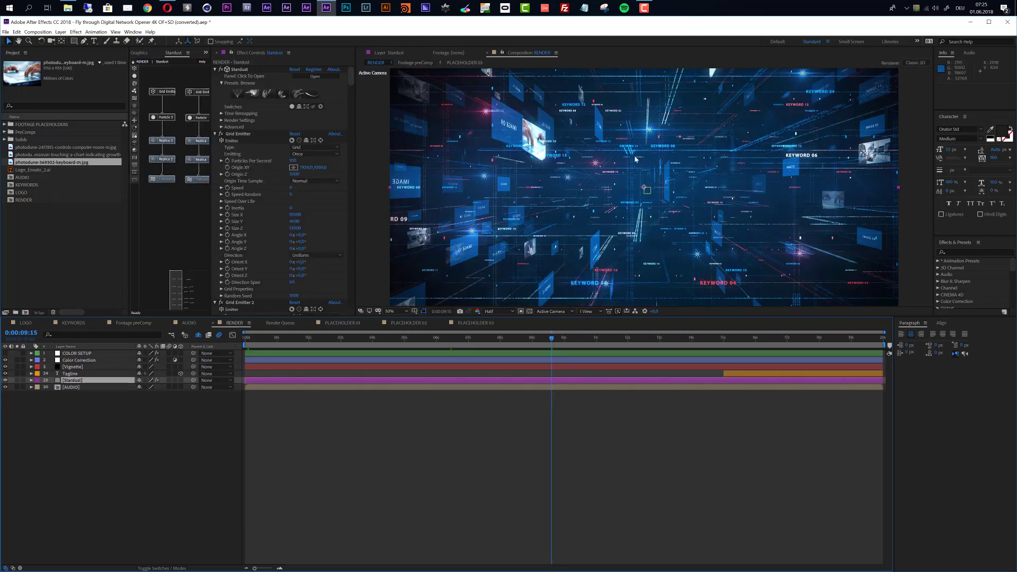
left_click(90, 354)
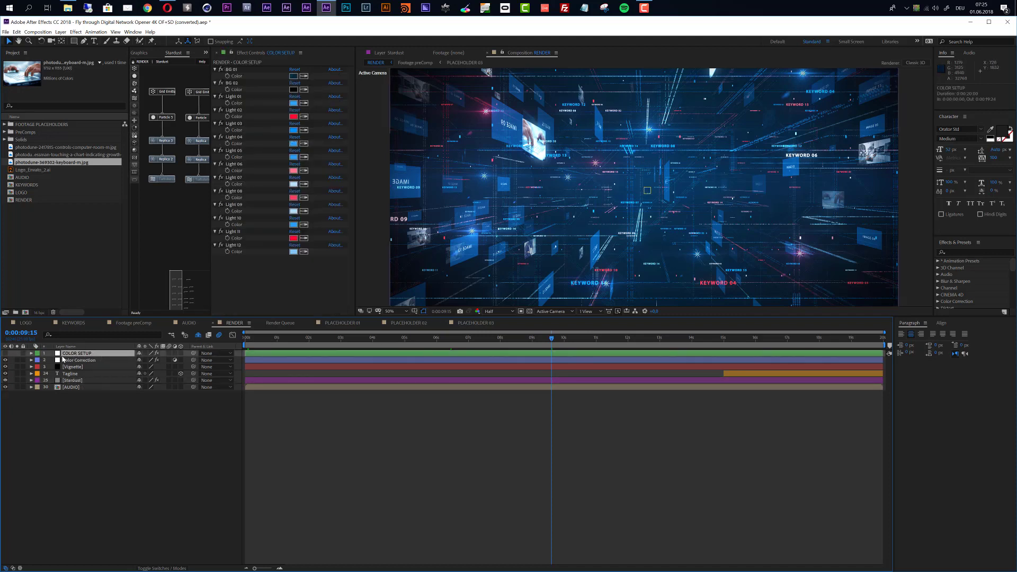
Shift the BG 01 background colour to a deeper blue
left_click(293, 76)
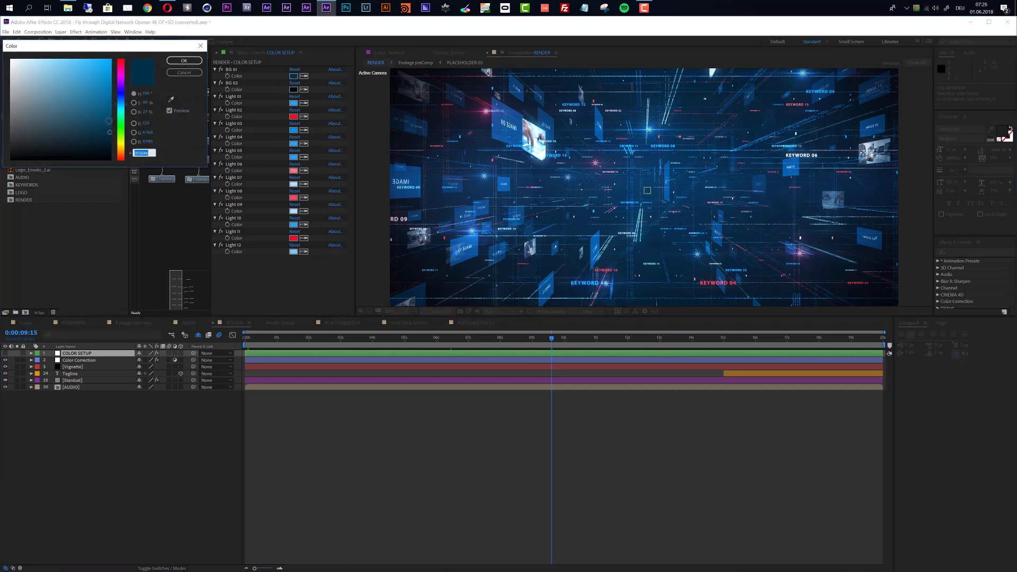
left_click_drag(122, 108, 122, 102)
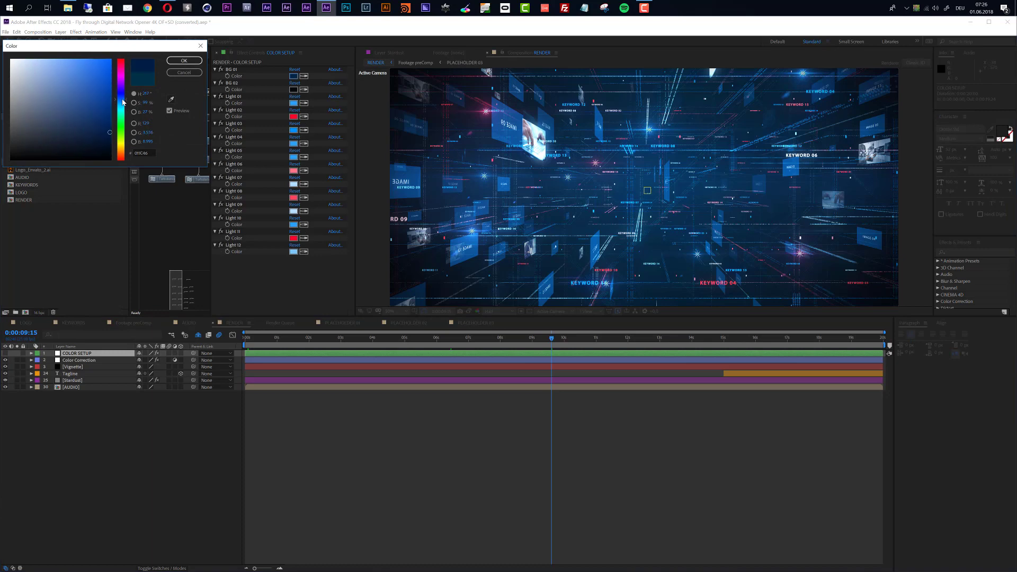
left_click(184, 60)
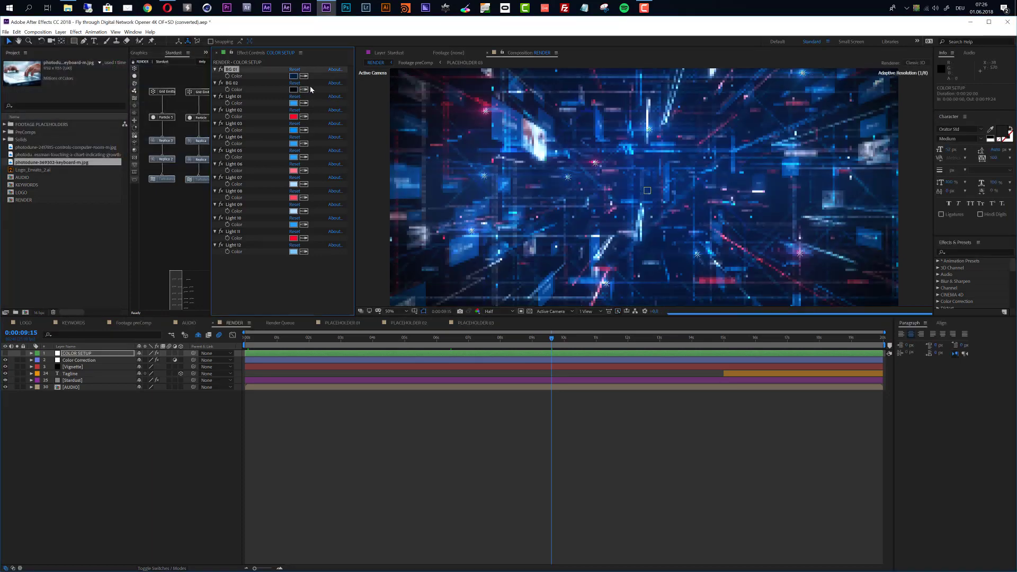
Sample the Envato leaf green into Lights 02 and 11, and a pale green into Lights 06 and 08
left_click(774, 342)
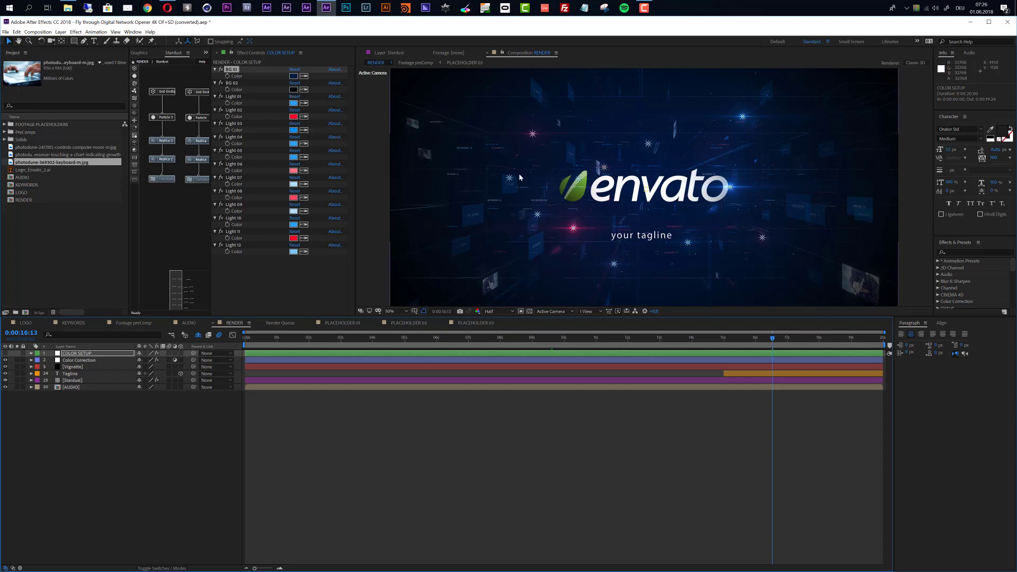
left_click(303, 118)
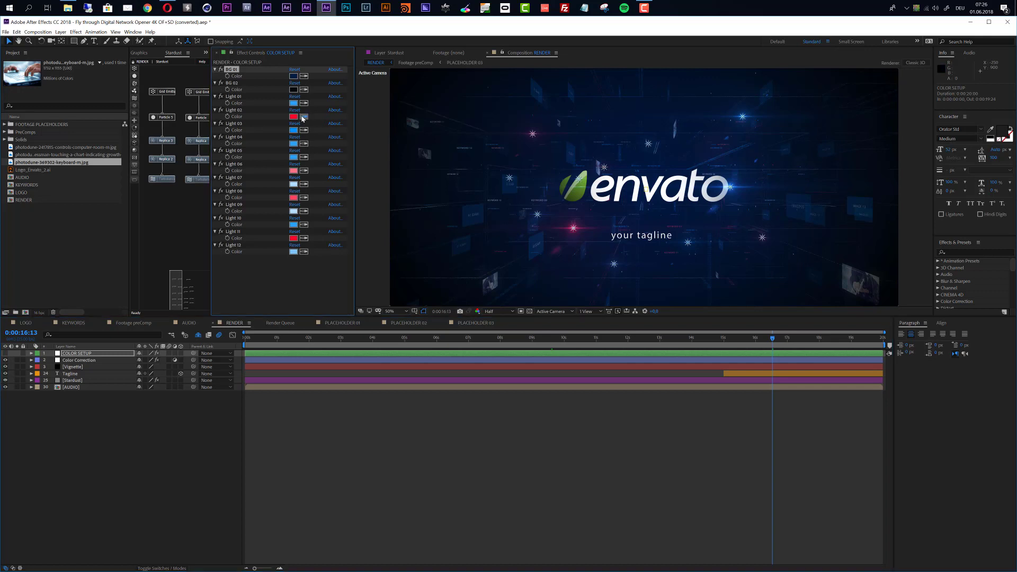
left_click(586, 176)
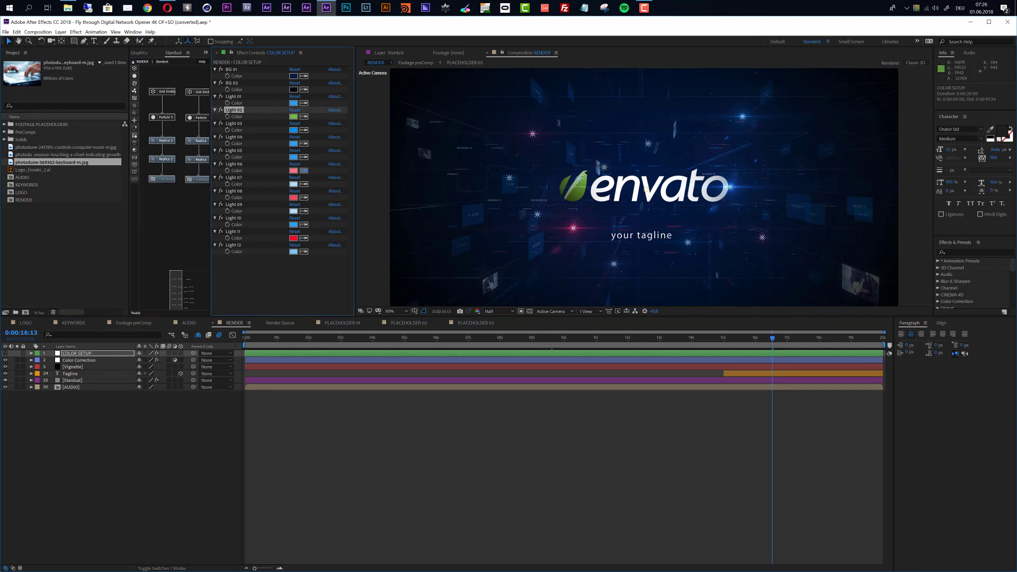
left_click(586, 170)
left_click(305, 199)
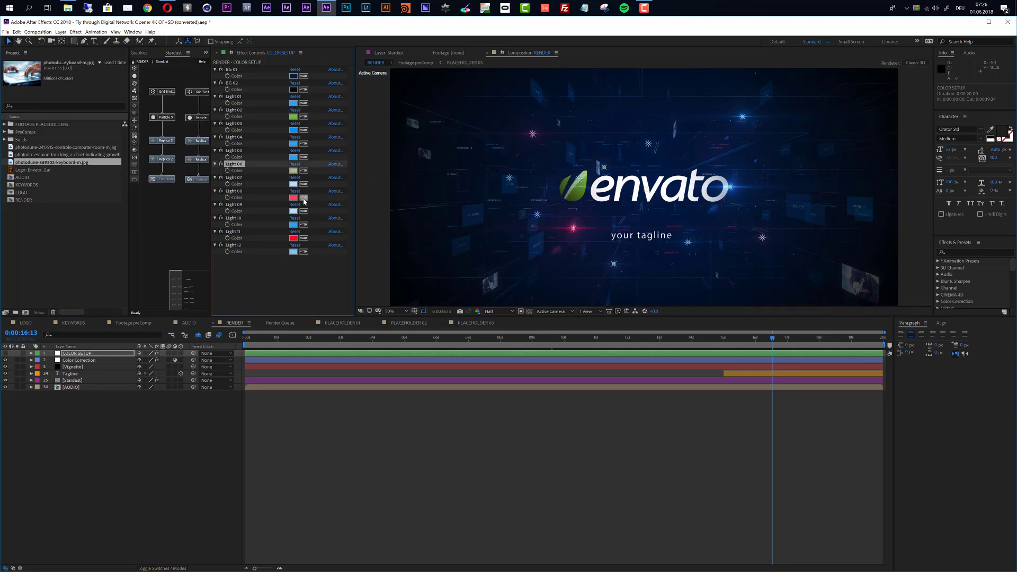
left_click(292, 172)
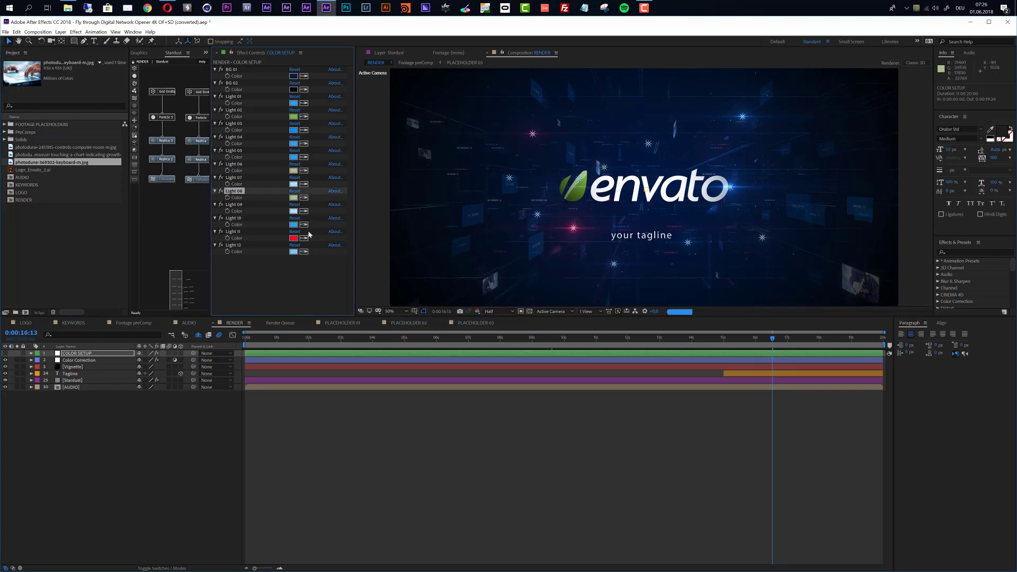
left_click(304, 238)
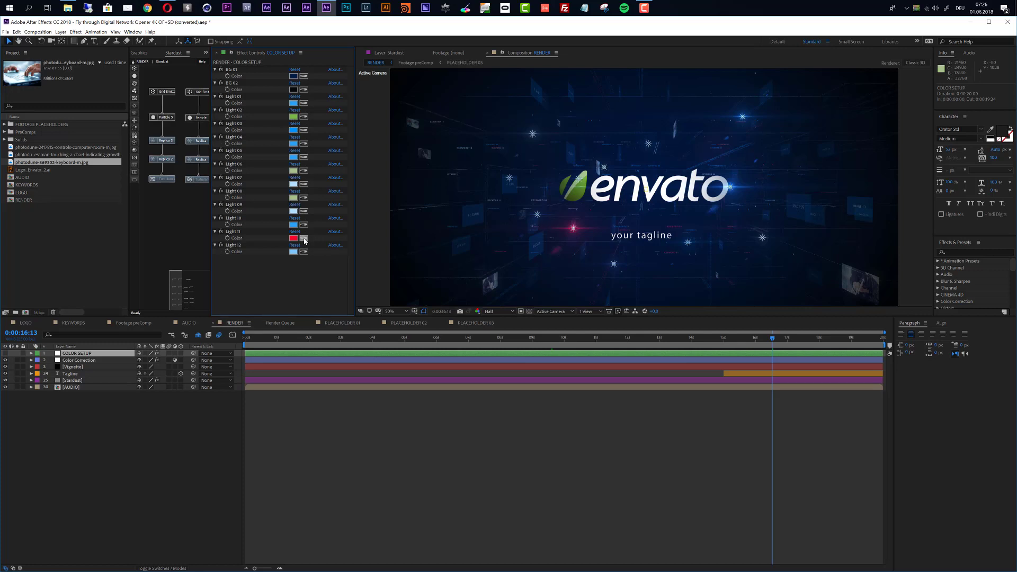
left_click(295, 131)
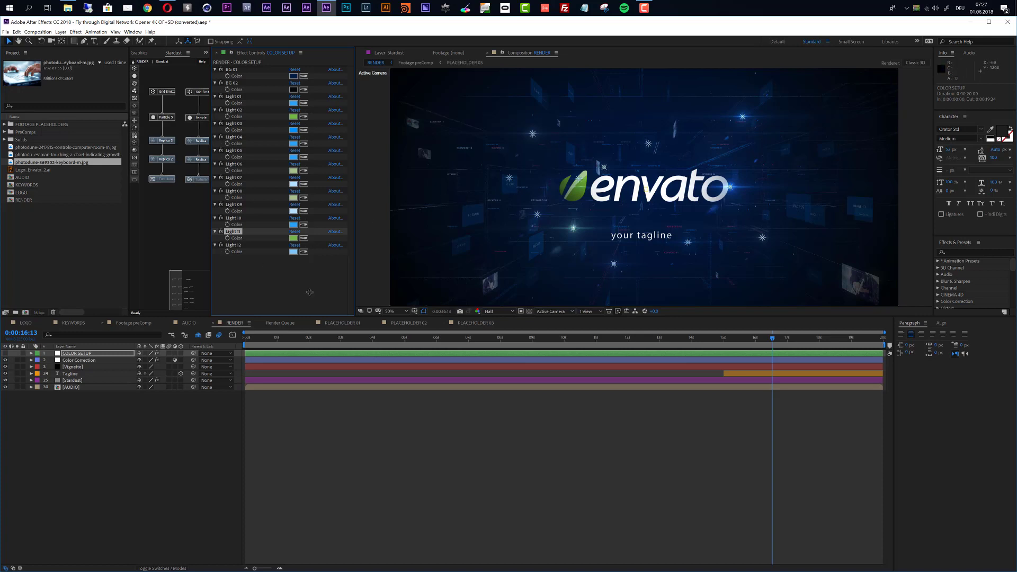
left_click(486, 342)
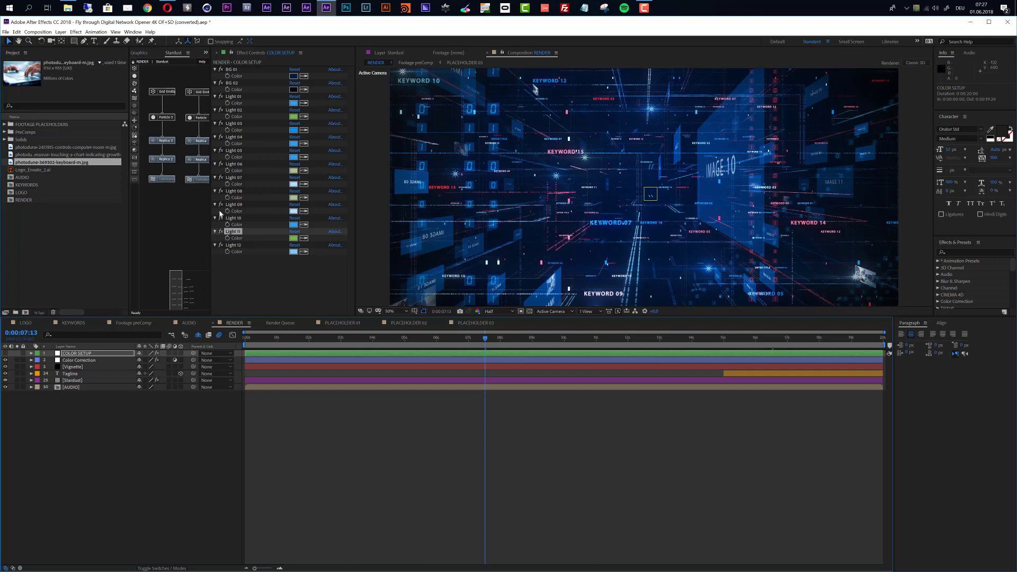
Select the Stardust layer, widen the Effect Controls and node graph panels, and show Particle 5's settings
left_click(74, 381)
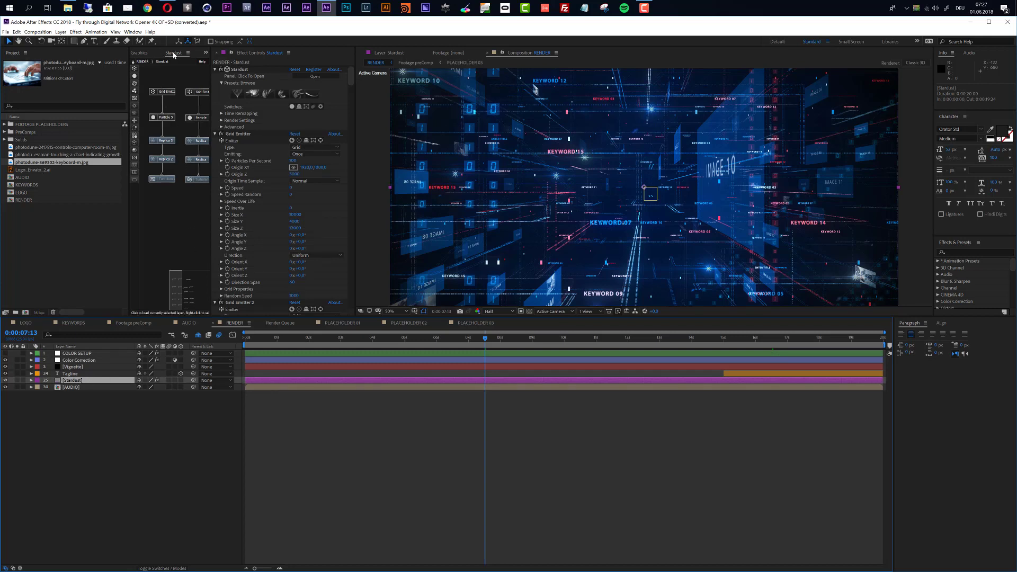
left_click(132, 32)
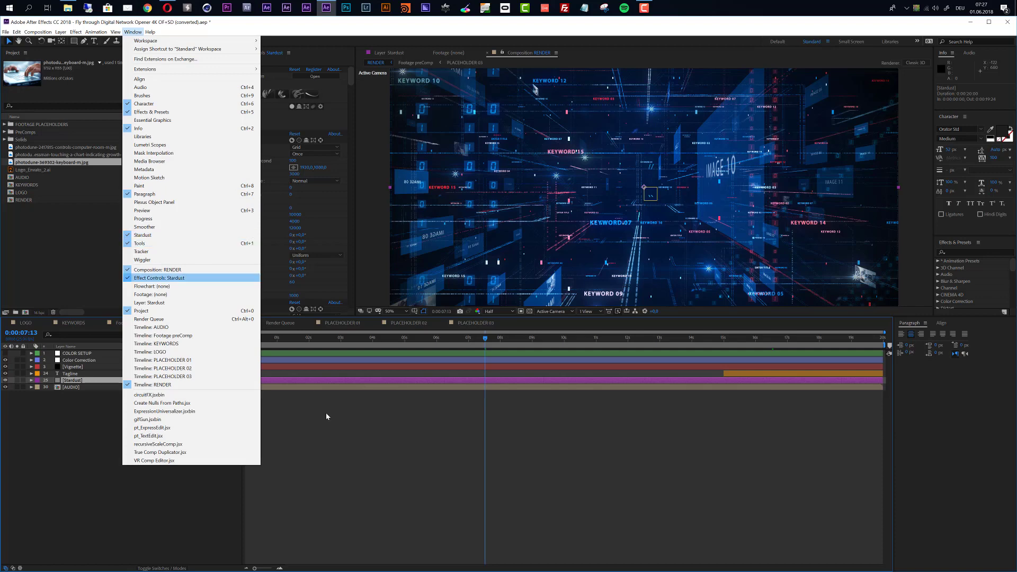
left_click(235, 201)
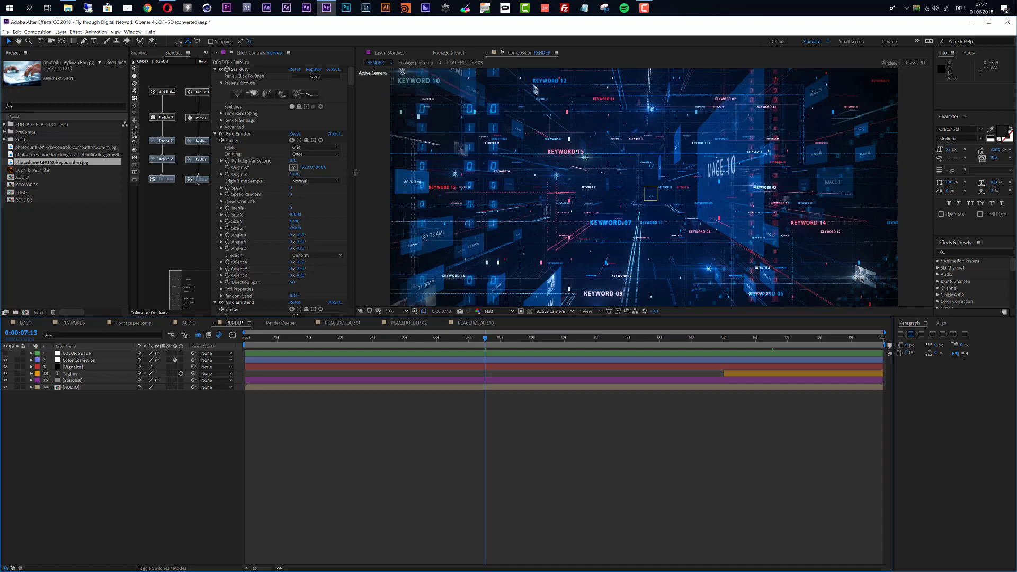
left_click_drag(355, 173, 412, 175)
left_click_drag(491, 176, 444, 171)
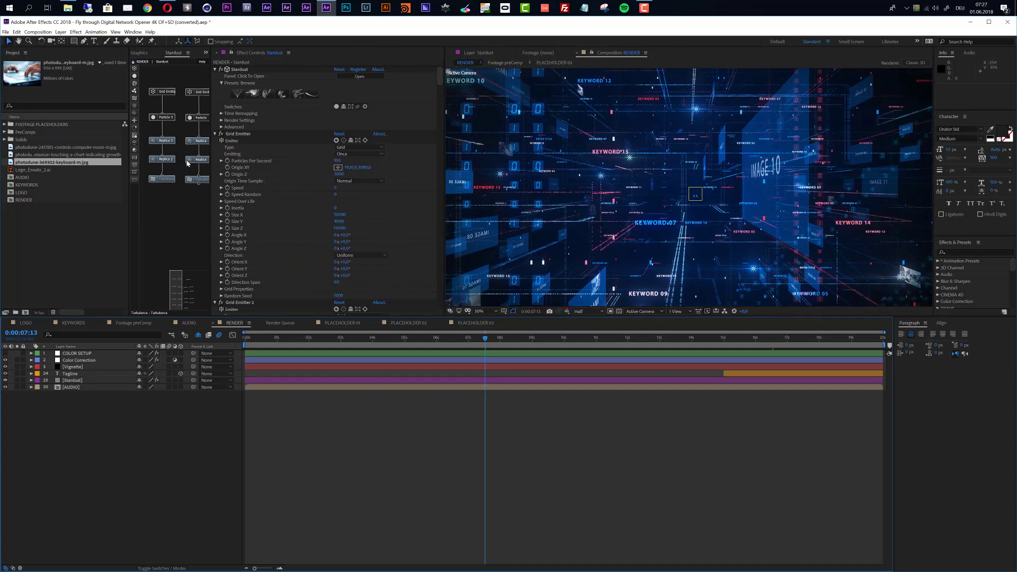
left_click_drag(212, 154, 344, 154)
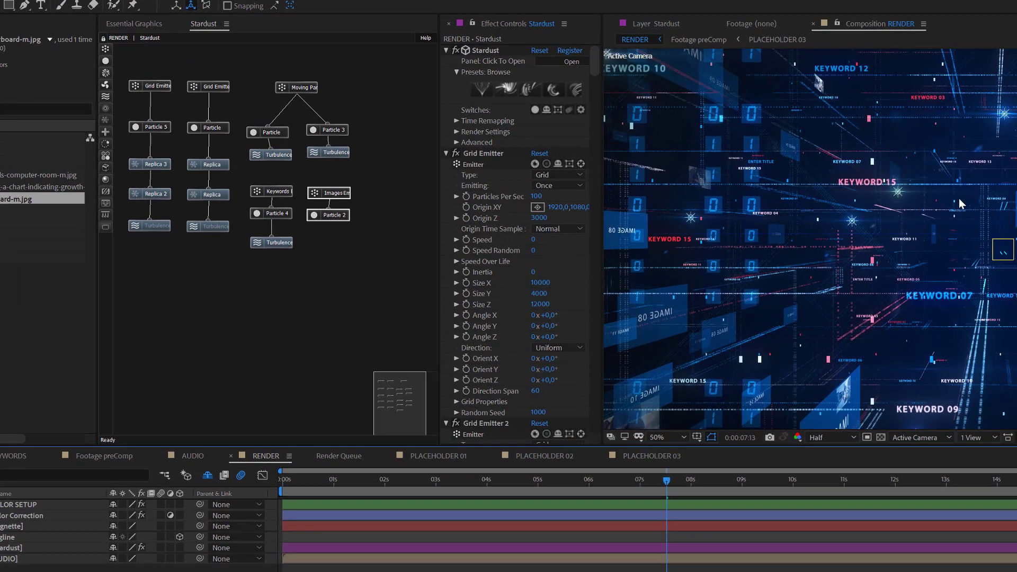
left_click(170, 130)
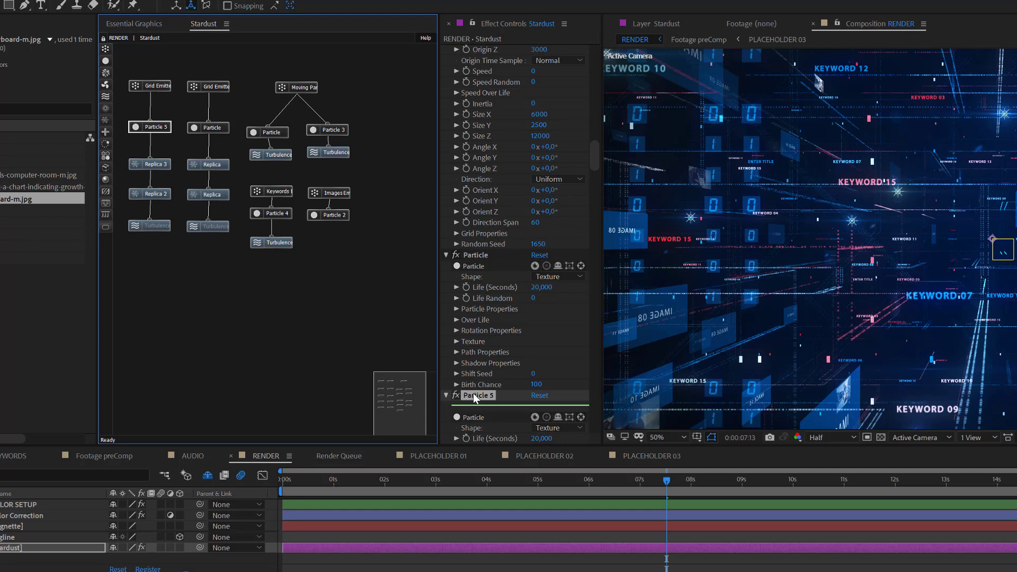
Expand Particle 5's Particle Properties and Color Gradient, then edit the red F71F24 stop
scroll(472, 313, "down", 3)
scroll(473, 313, "down", 2)
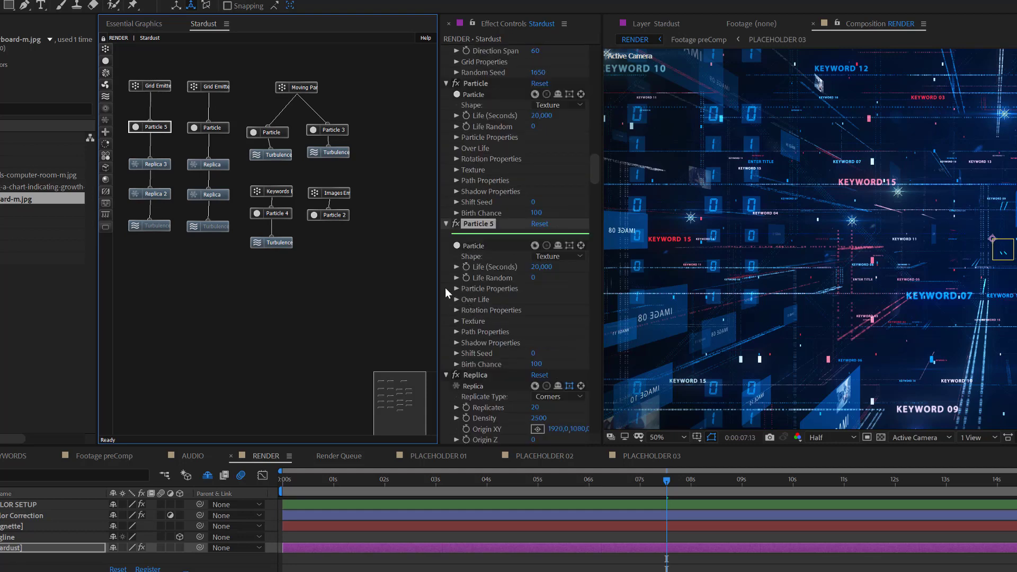
left_click(456, 288)
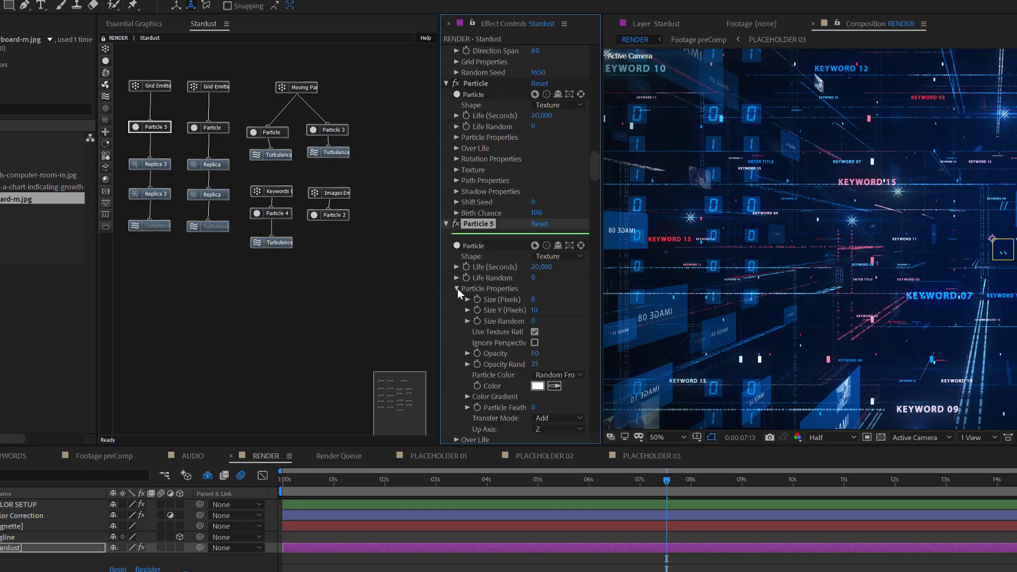
scroll(473, 310, "down", 3)
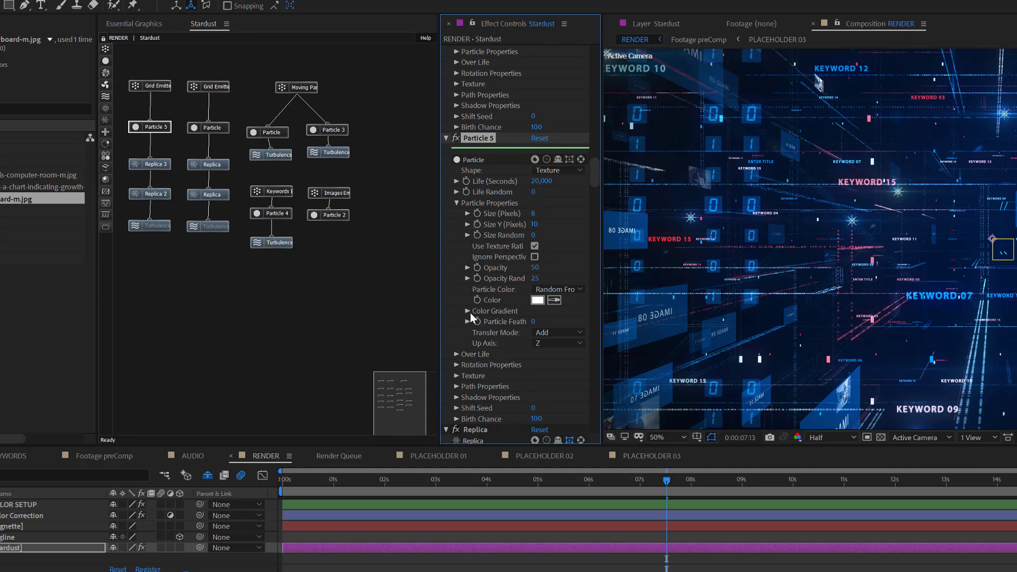
left_click(467, 311)
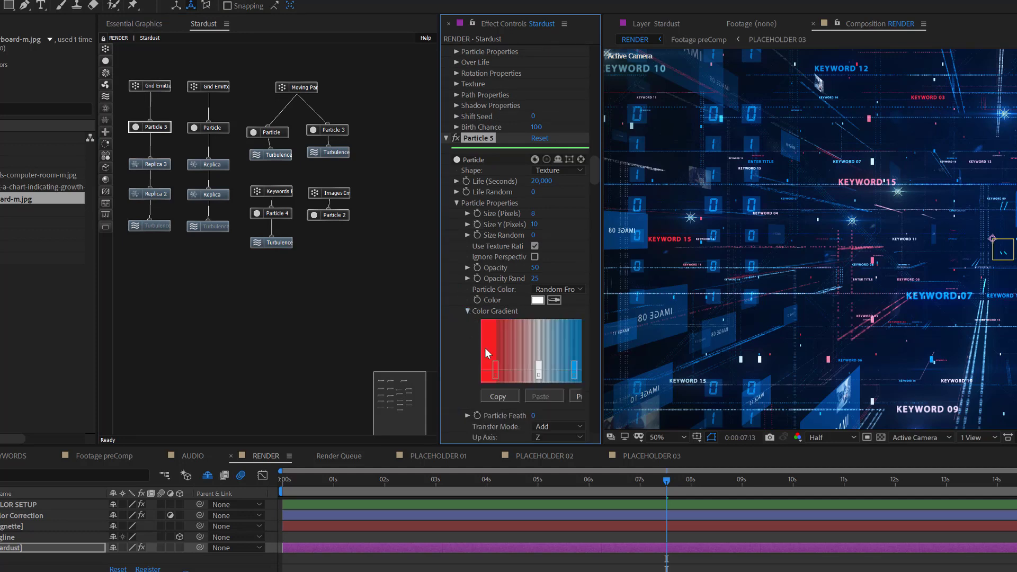
double_click(495, 376)
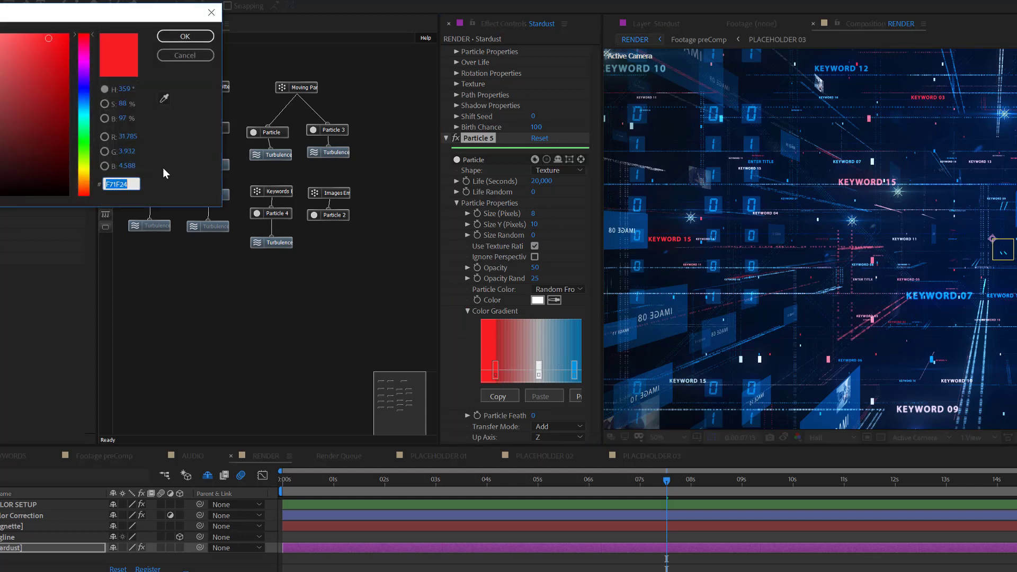
Change the red gradient stop to bright green 70F71F
left_click(85, 133)
left_click_drag(87, 135, 88, 154)
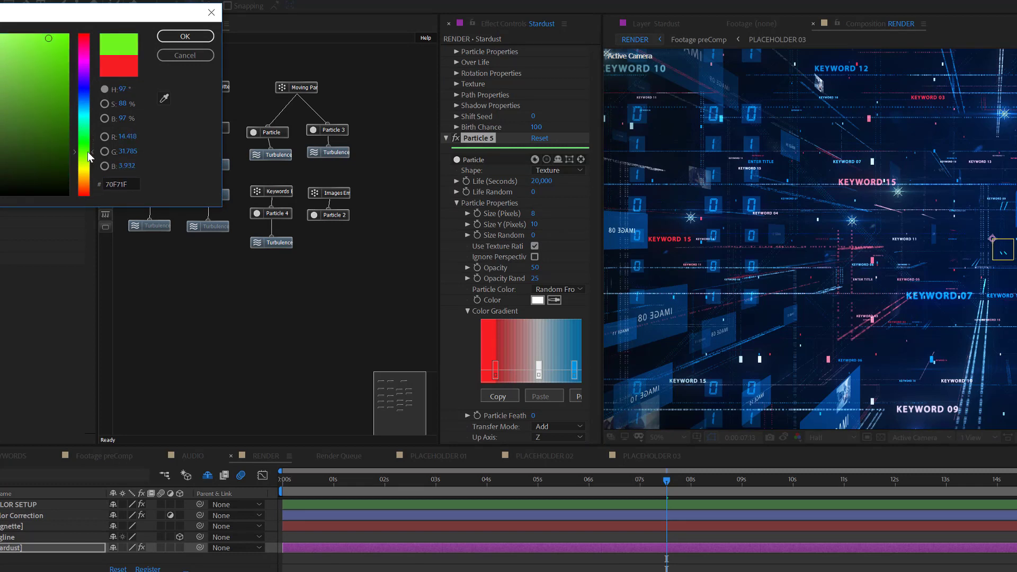
left_click(198, 40)
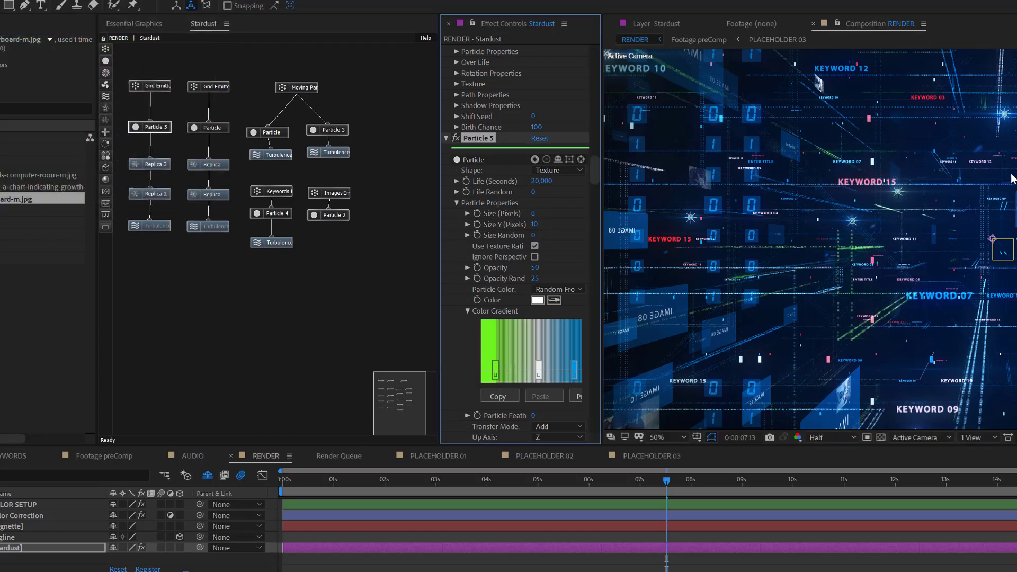
Check the blue stop and the Stardust gradient presets, then reopen and cancel the green stop's picker
left_click(574, 370)
left_click_drag(440, 341, 383, 341)
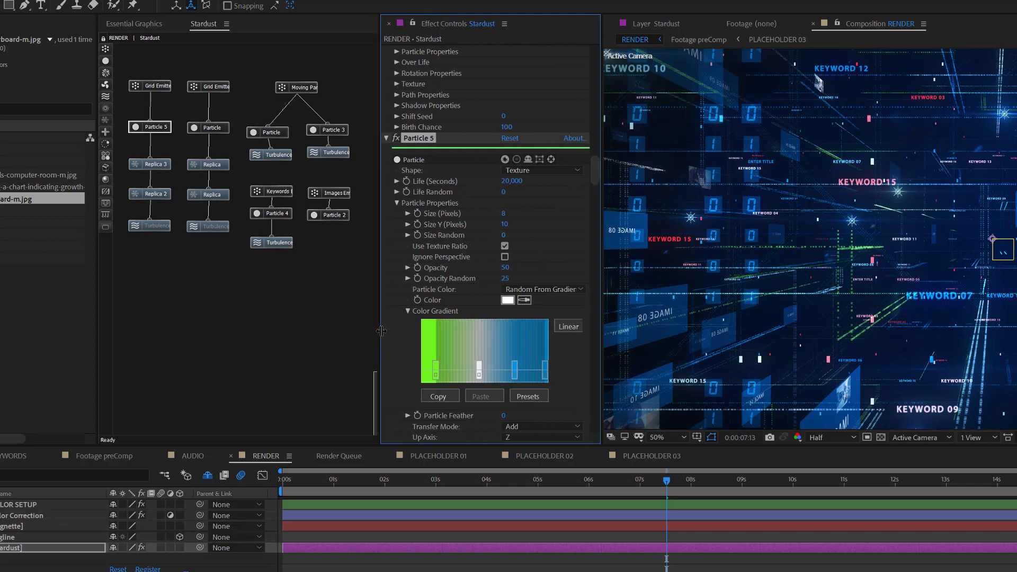
left_click(536, 399)
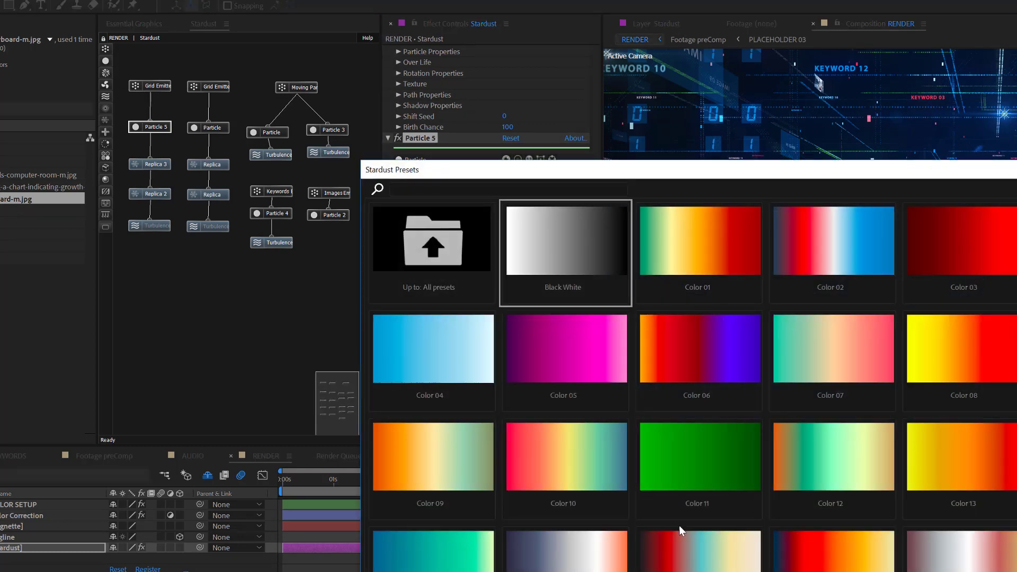
key("Escape")
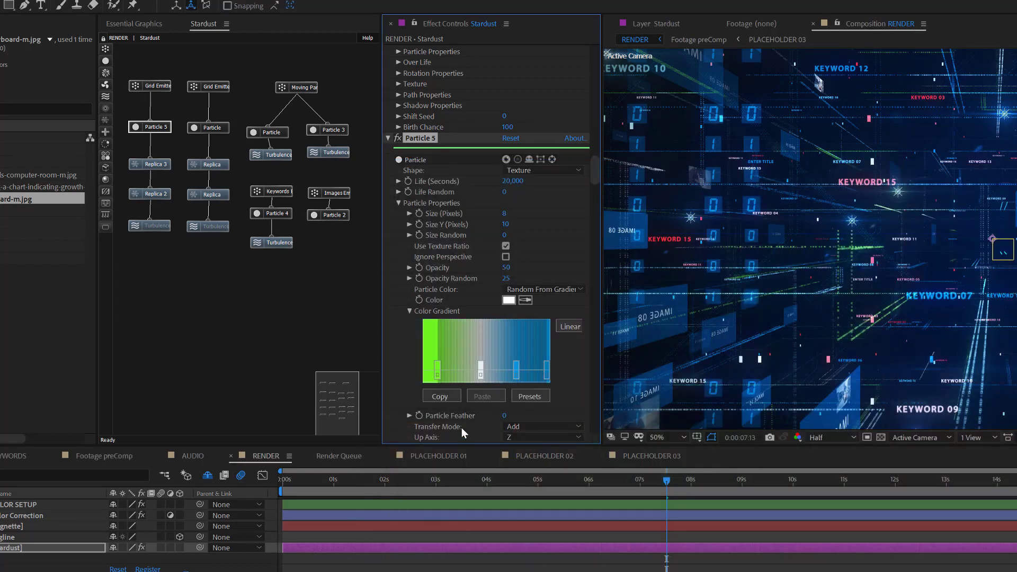
double_click(435, 374)
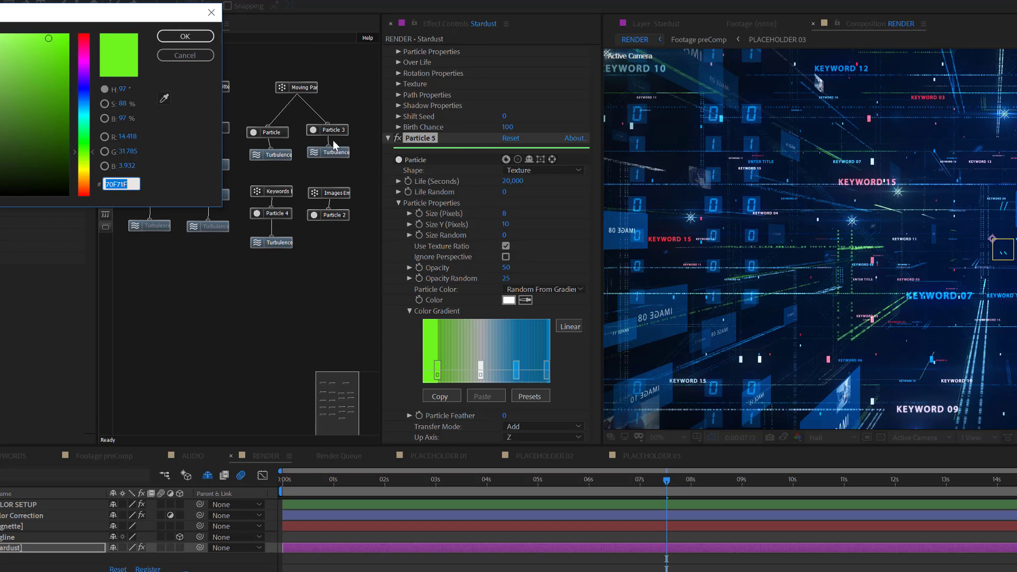
left_click(165, 99)
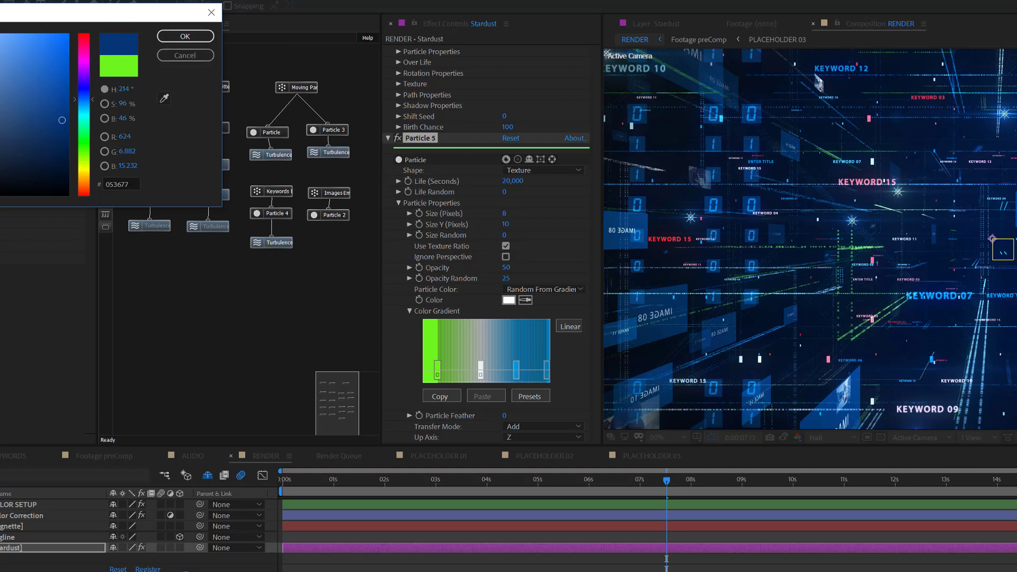
left_click(185, 55)
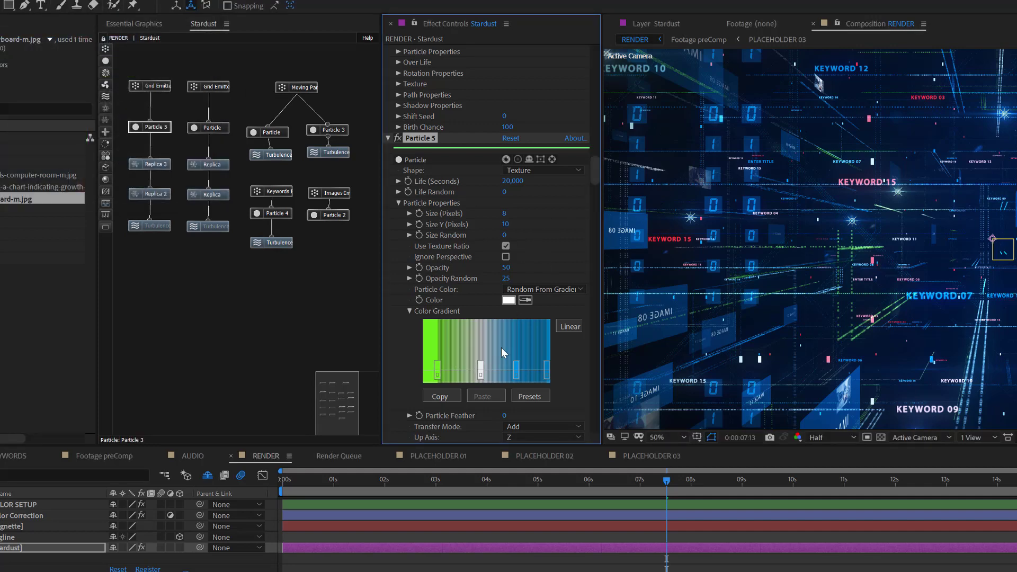
Copy Particle 5's green-to-blue gradient and paste it into both Particle effects
left_click(440, 397)
left_click(221, 130)
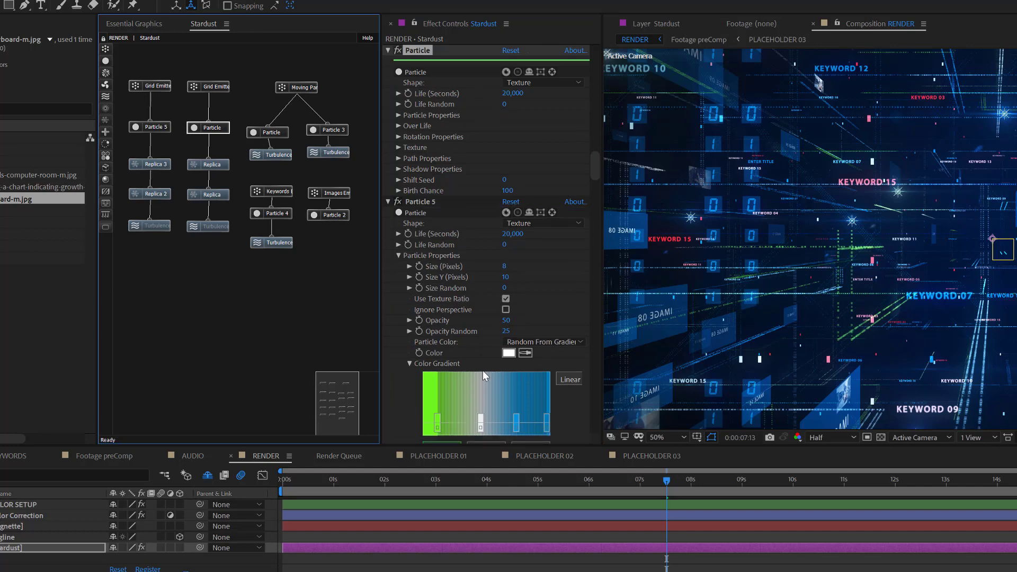
left_click(398, 115)
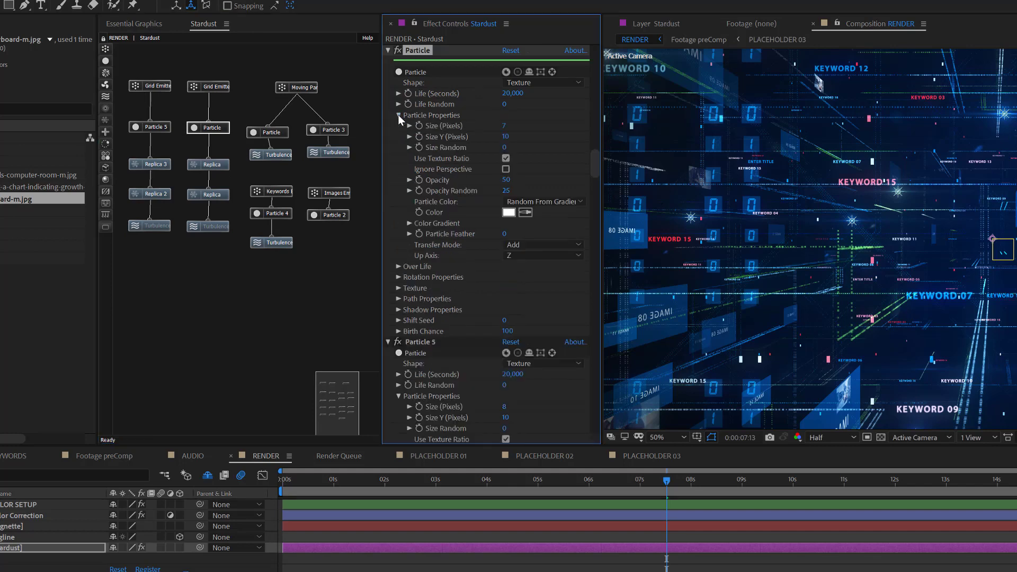
left_click(409, 223)
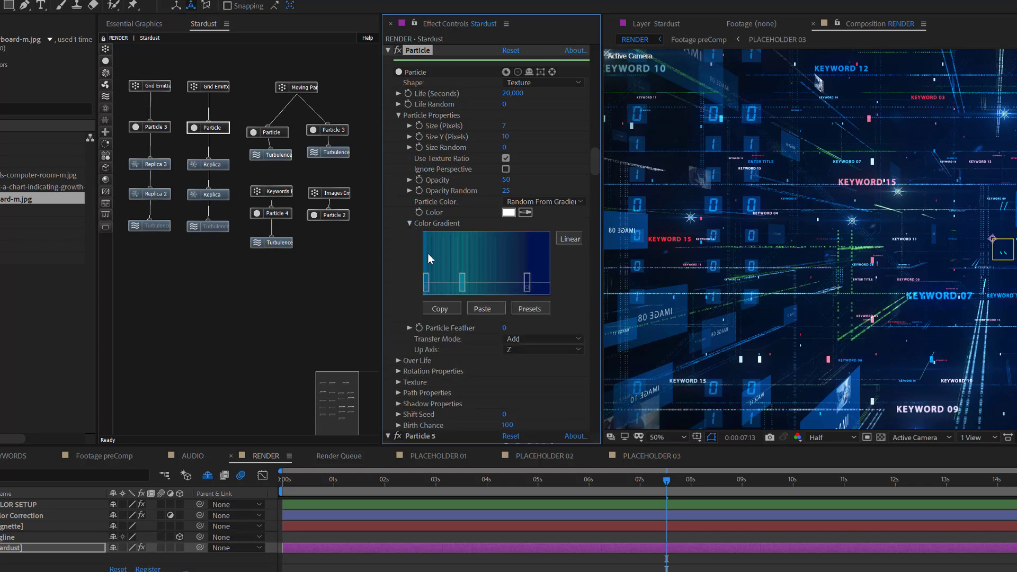
left_click(483, 309)
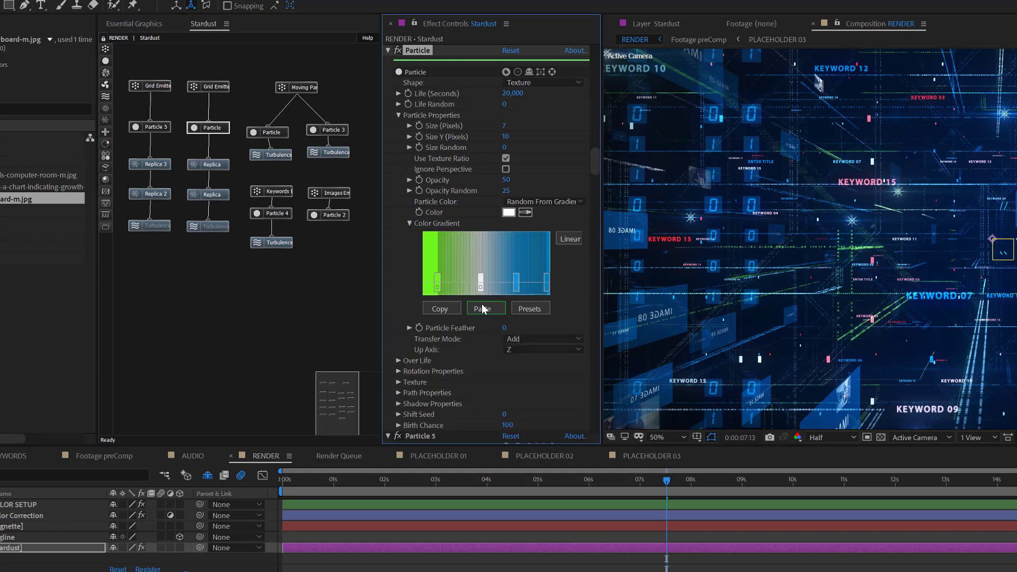
left_click(278, 137)
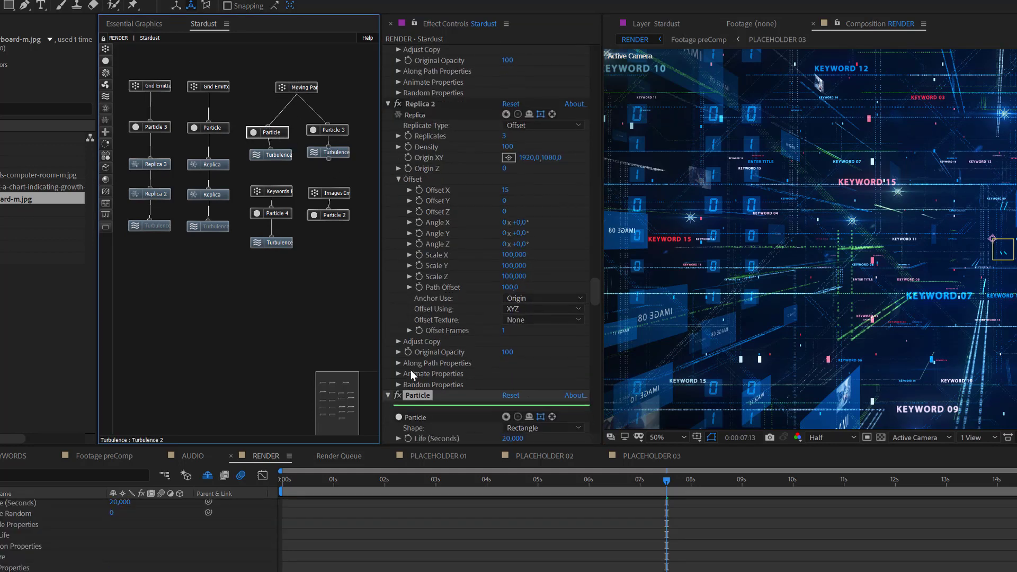
scroll(412, 370, "down", 6)
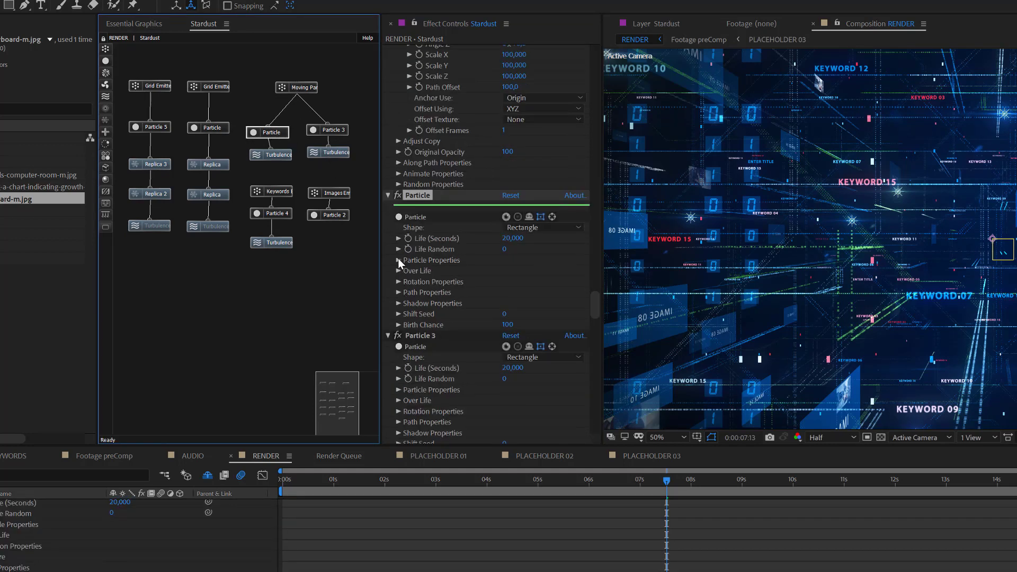
left_click(399, 260)
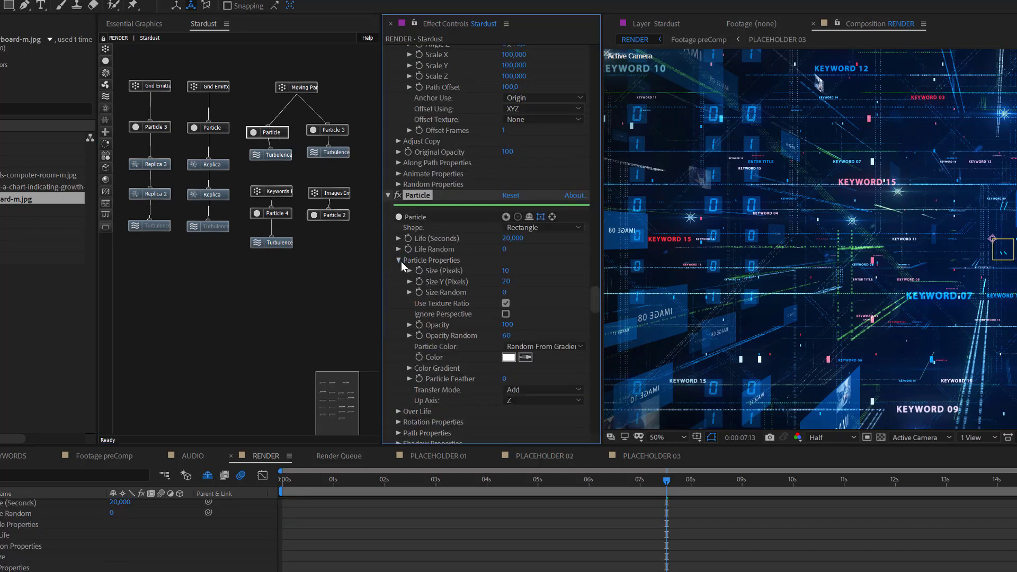
left_click(409, 368)
left_click(495, 428)
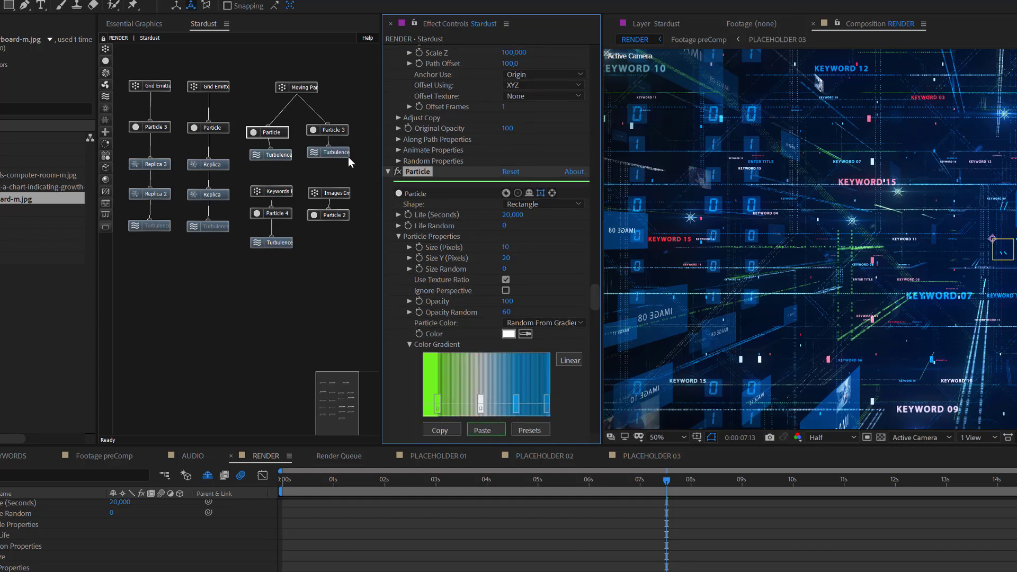
Paste the same green-to-blue gradient into Particle 3 and Particle 4
left_click(334, 130)
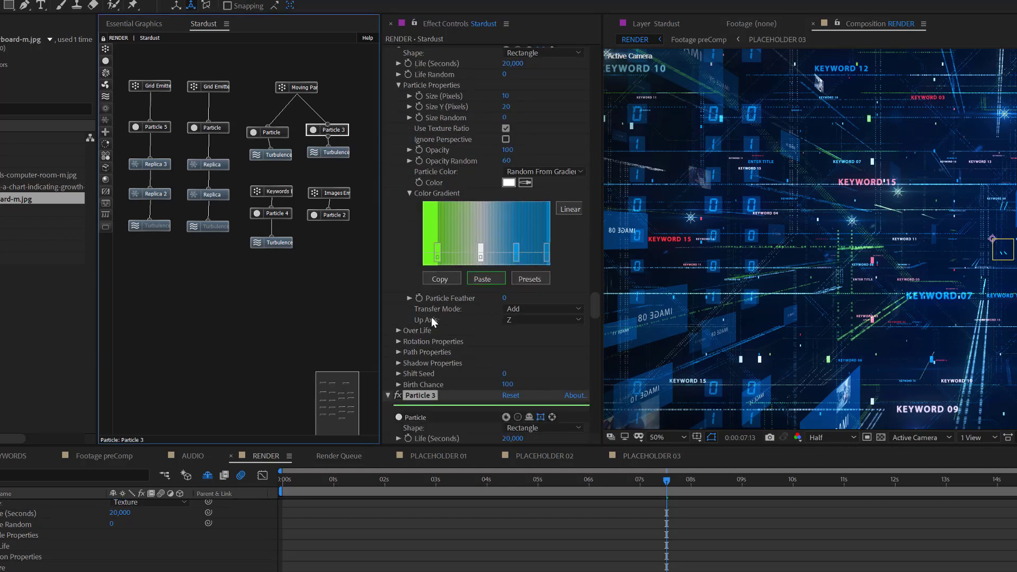
scroll(432, 320, "down", 5)
left_click(399, 229)
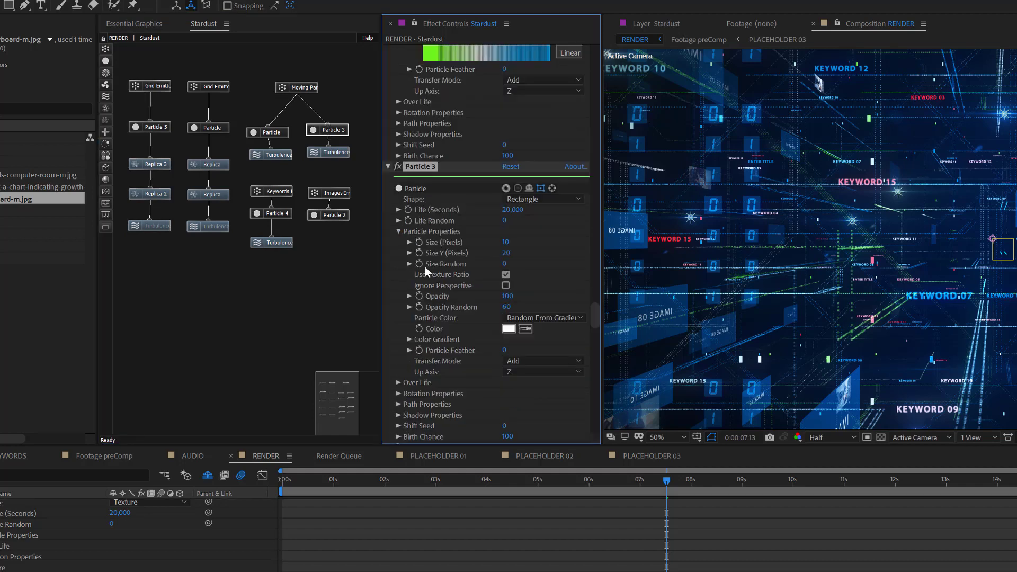
left_click(411, 339)
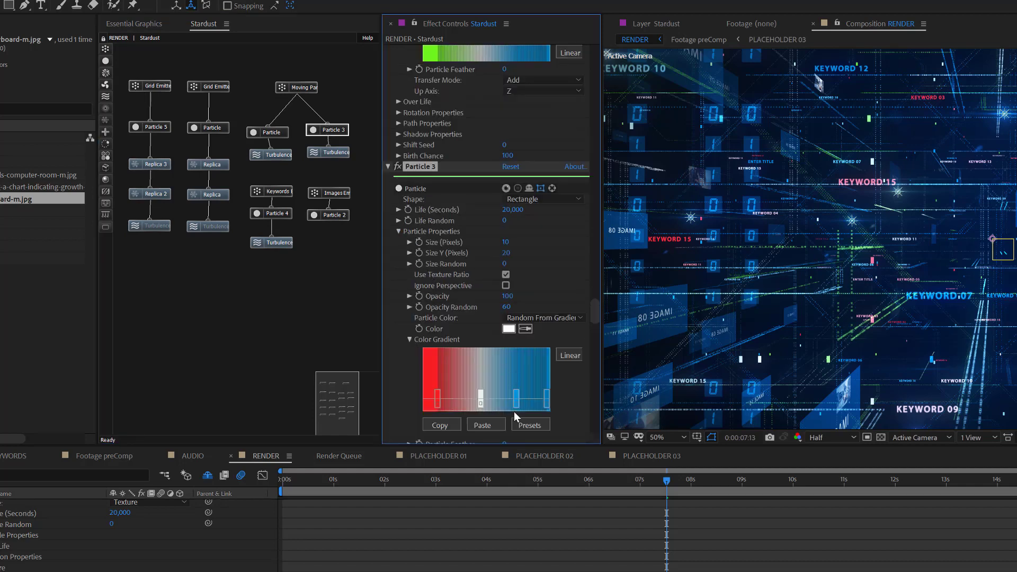
left_click(494, 426)
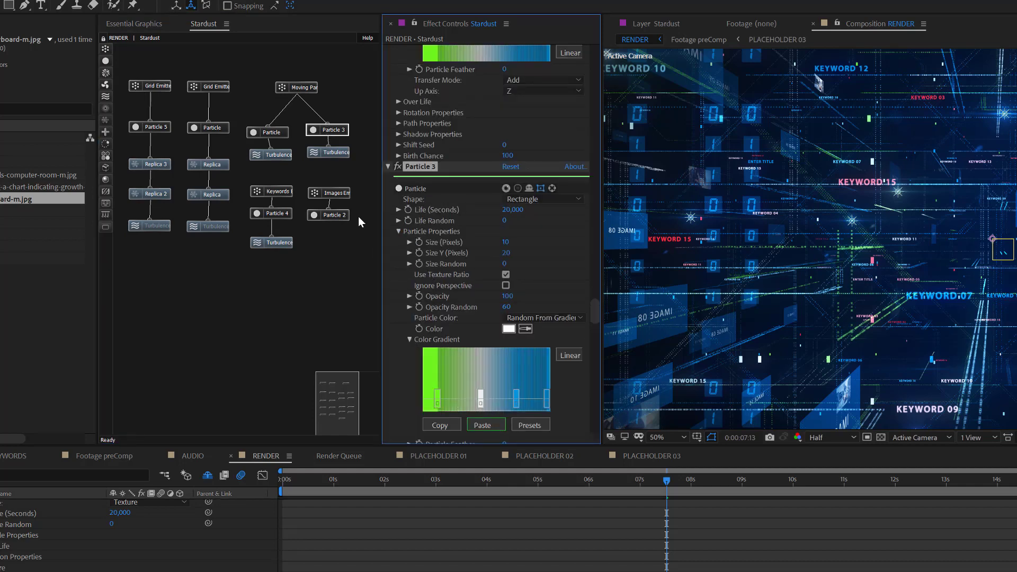
left_click(278, 214)
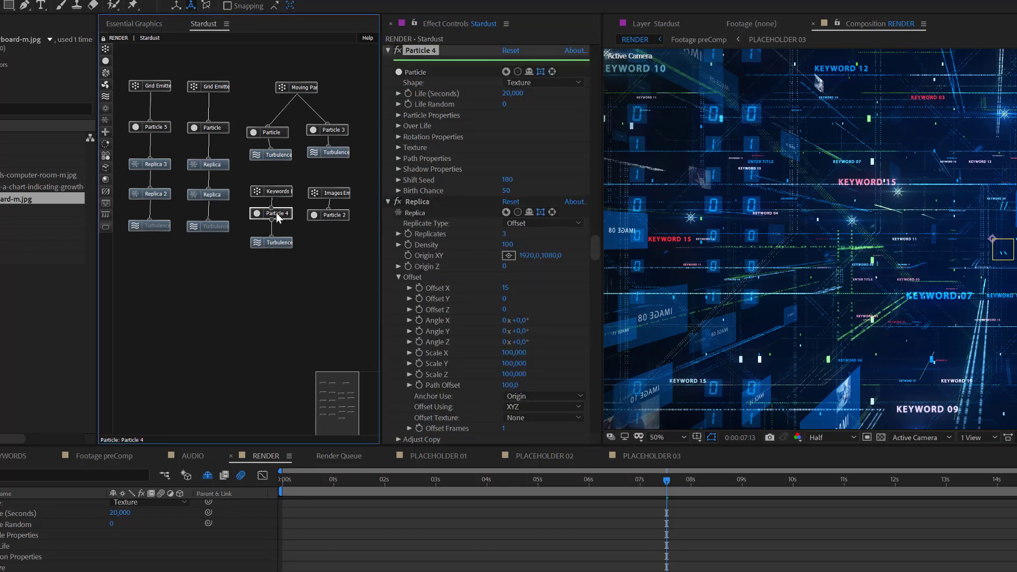
left_click(400, 114)
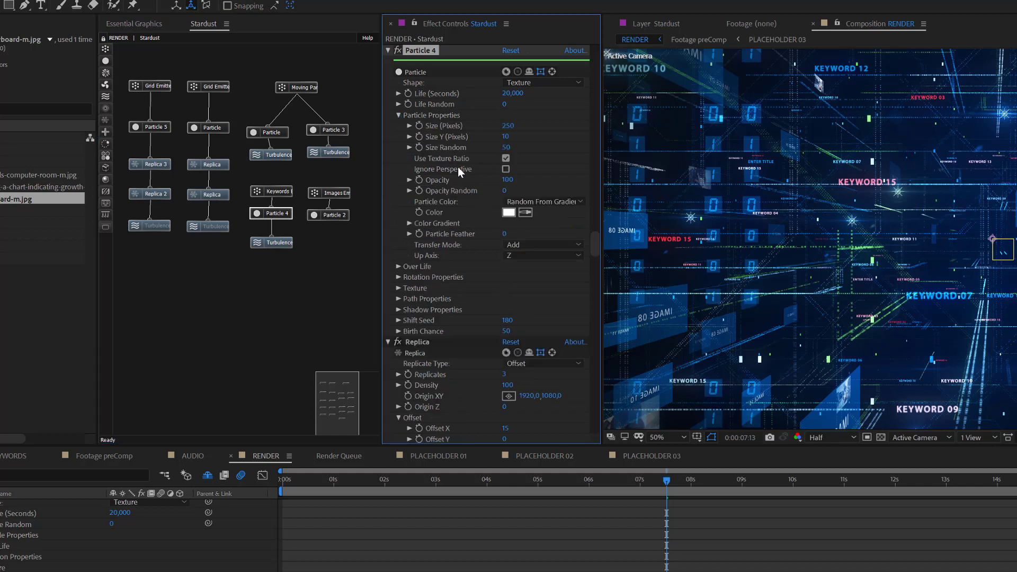
left_click(410, 223)
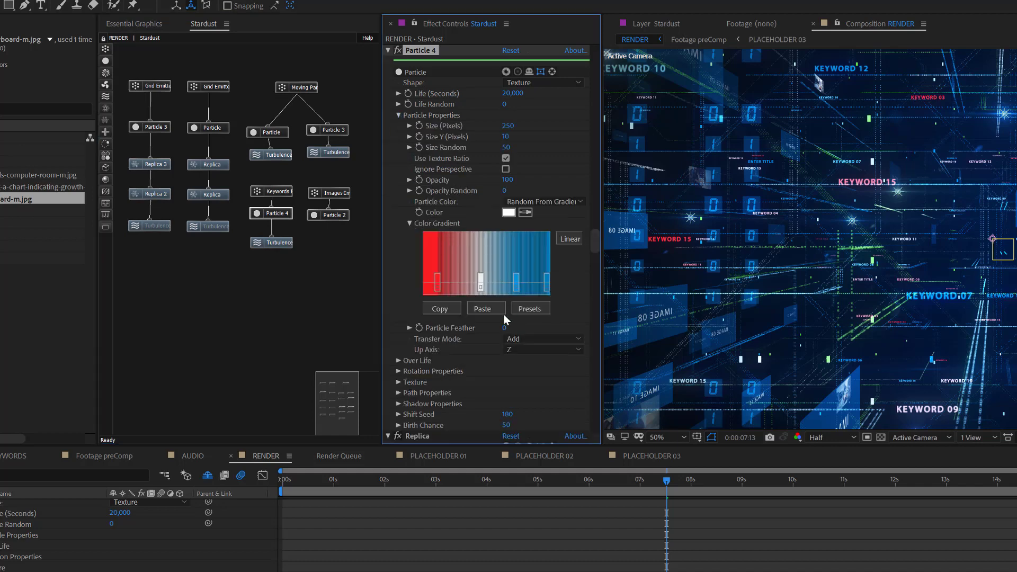
left_click(492, 310)
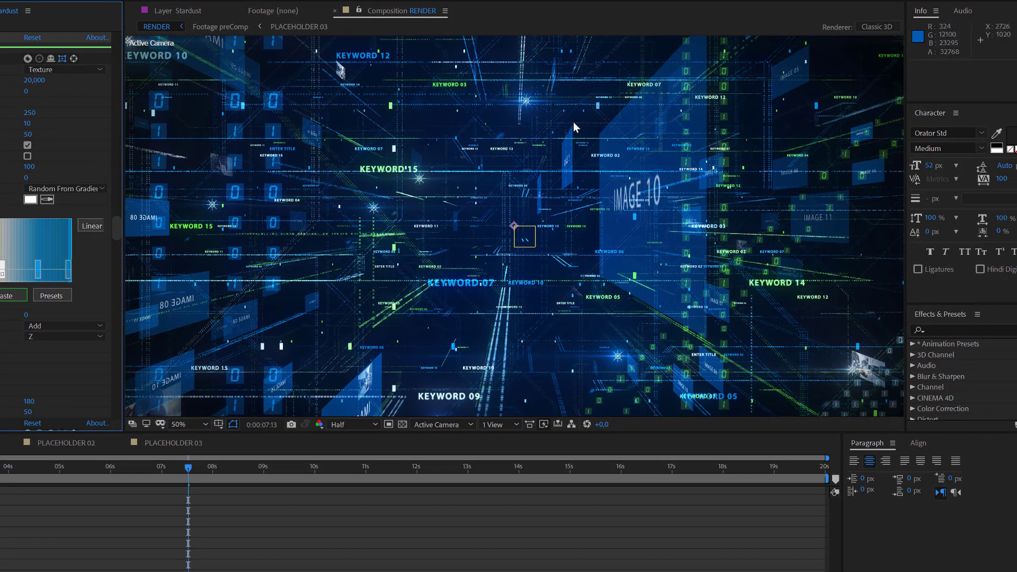
Preview 0:00:11:09, settle on the logo frame at 0:00:15:23, and select the Tagline layer
left_click(386, 468)
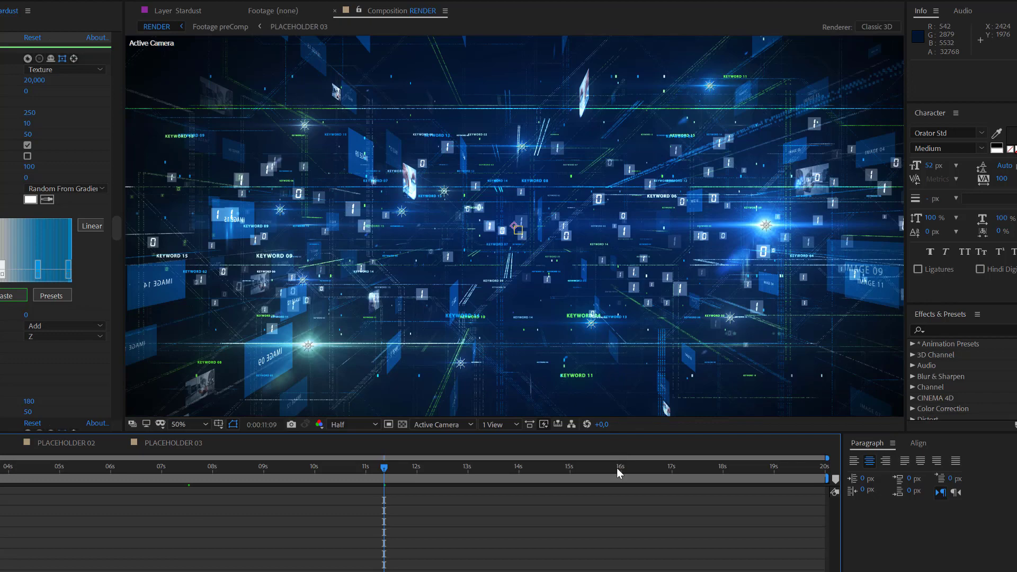
left_click(617, 469)
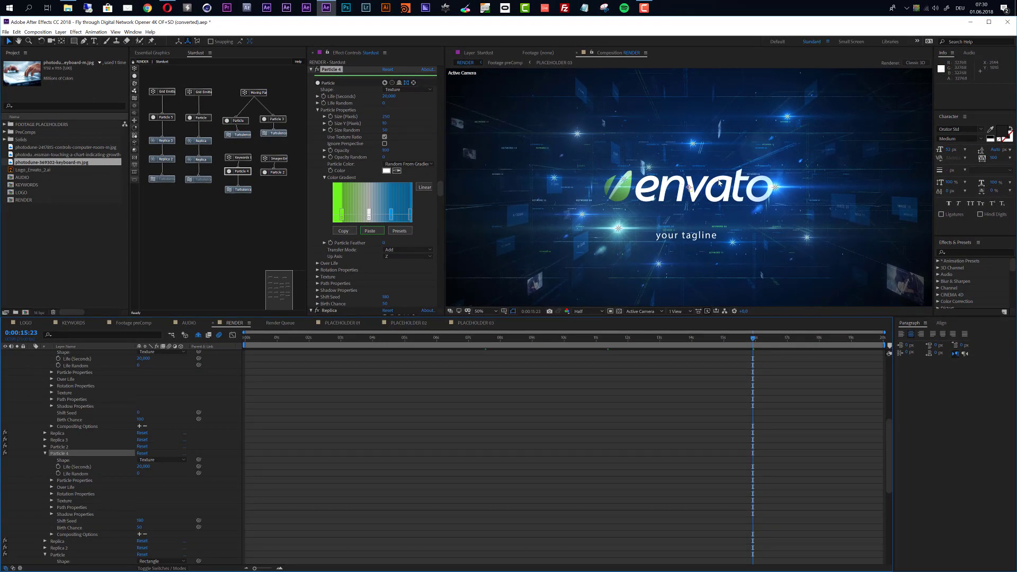
scroll(669, 276, "up", 2)
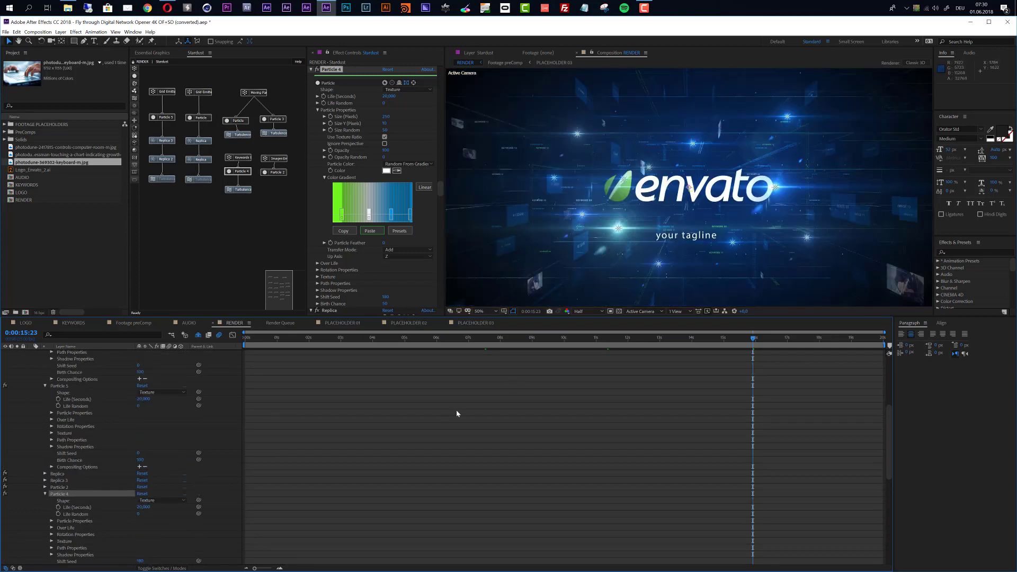
scroll(456, 409, "up", 7)
left_click(95, 374)
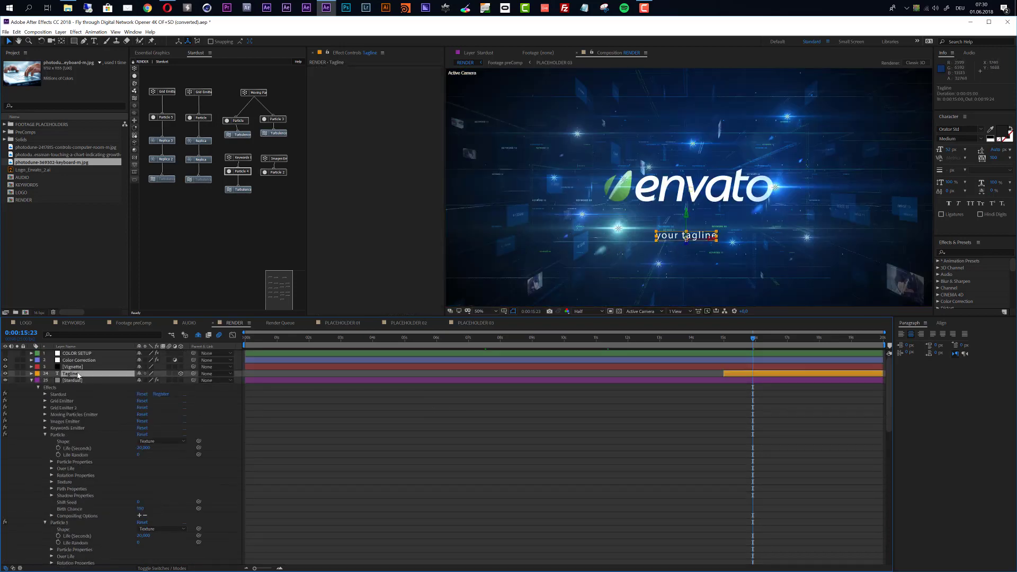
Move the 'enter your title' tagline up to sit just beneath the envato logo
left_click(32, 381)
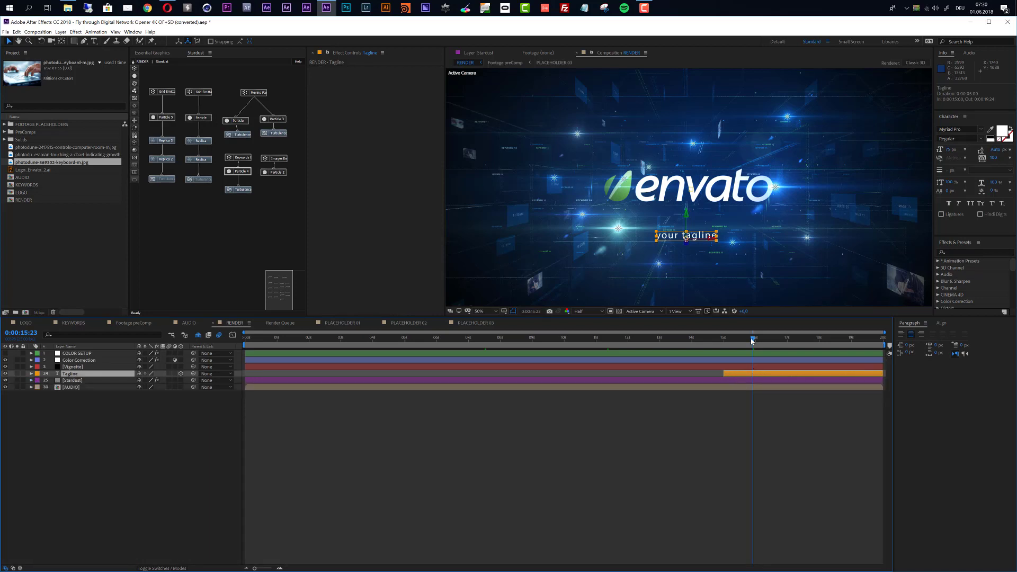
double_click(756, 374)
key("Escape")
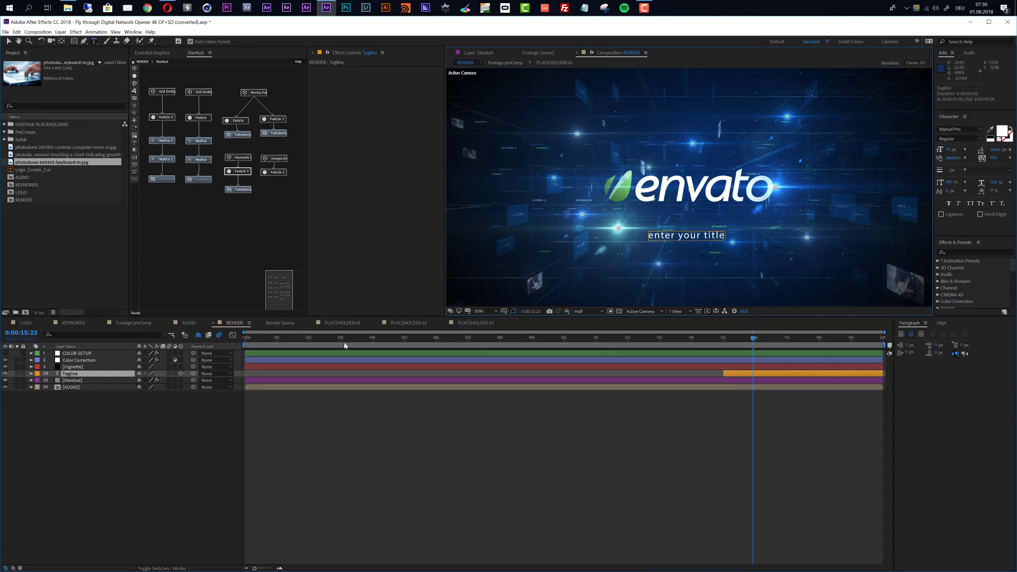
left_click(8, 41)
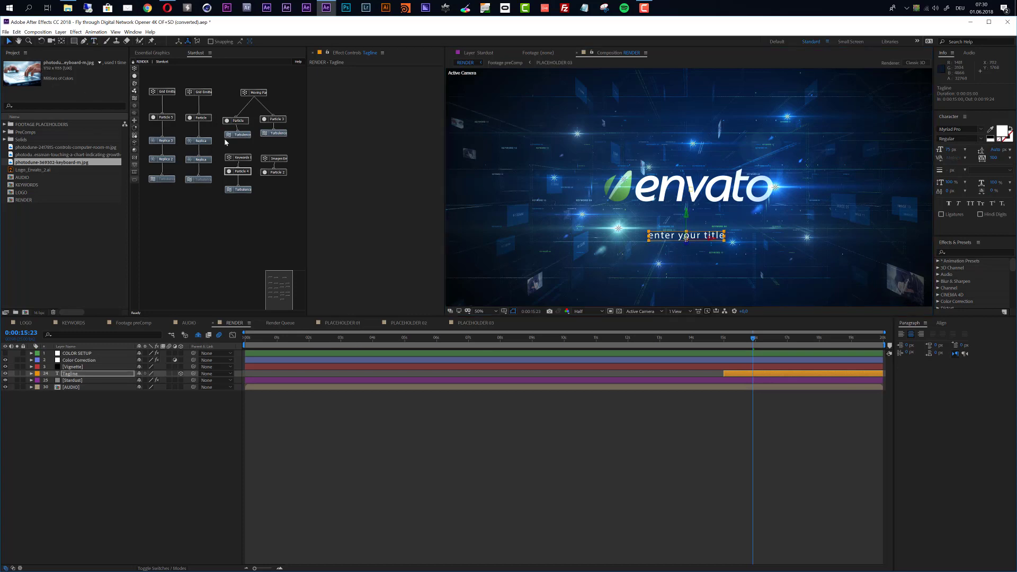
left_click(768, 374)
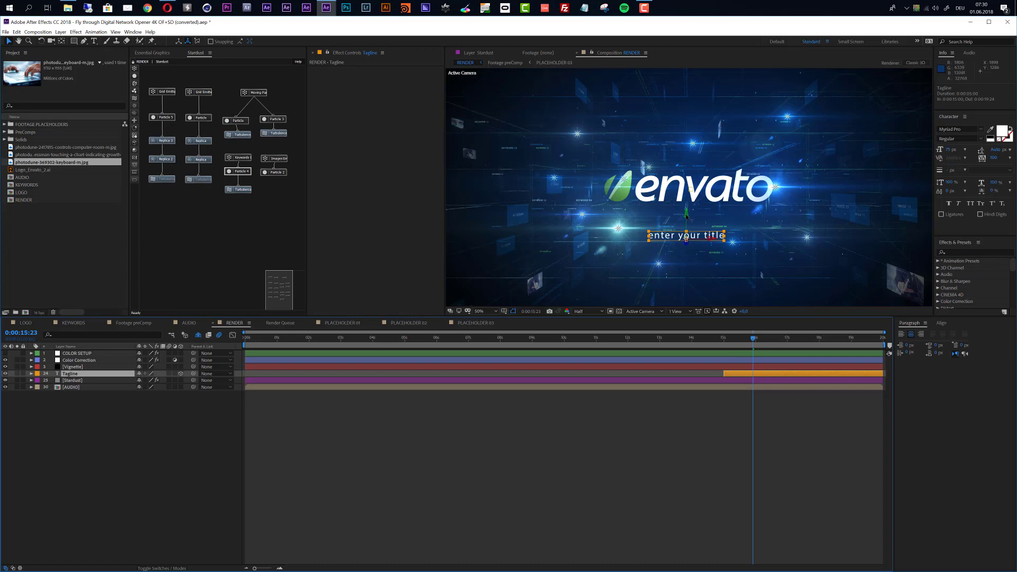
left_click_drag(686, 216, 687, 196)
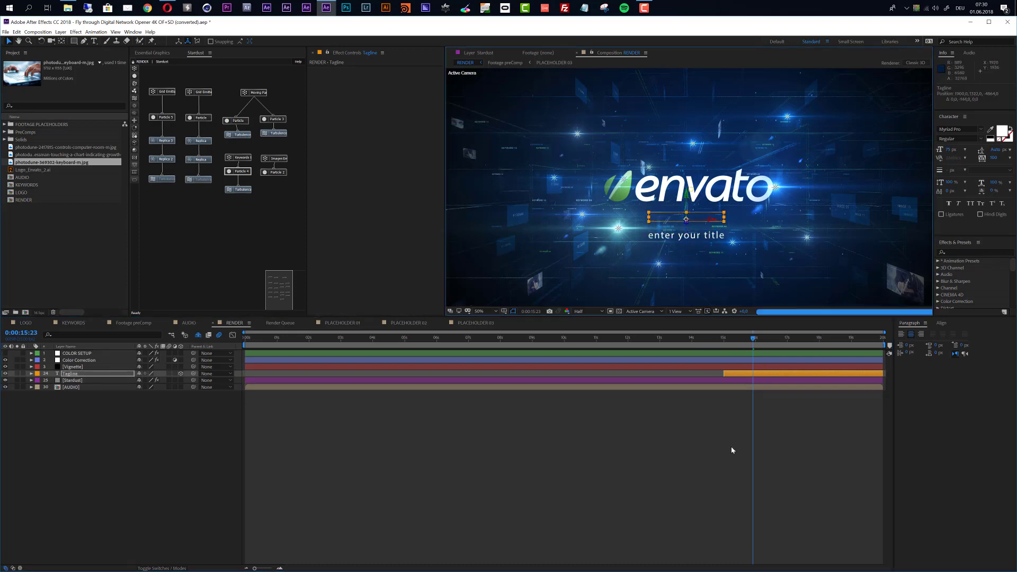
left_click(726, 431)
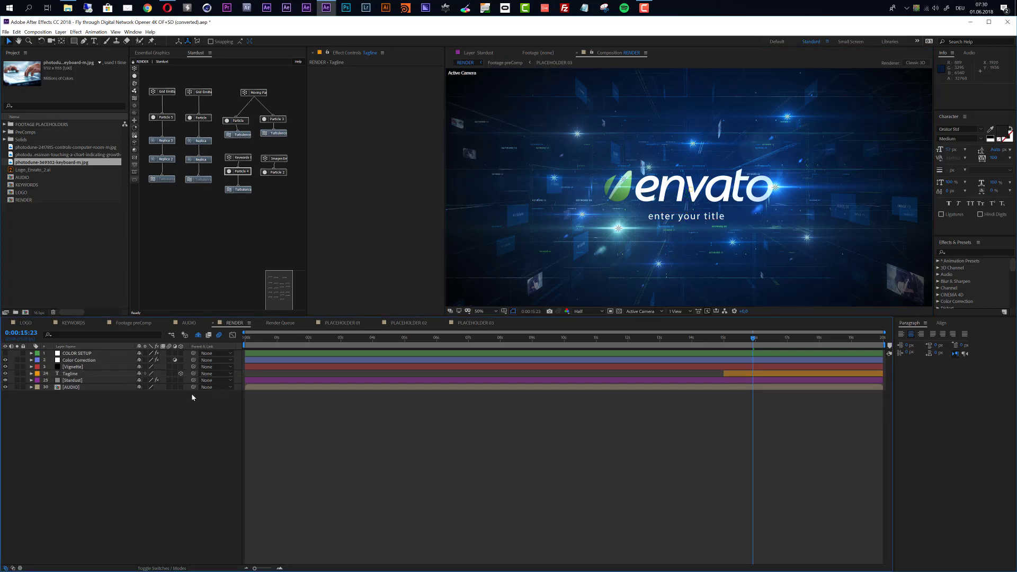
Check the empty AUDIO comp, go back to RENDER, and bring up the Fly through Digital Network Opener folder
left_click(188, 323)
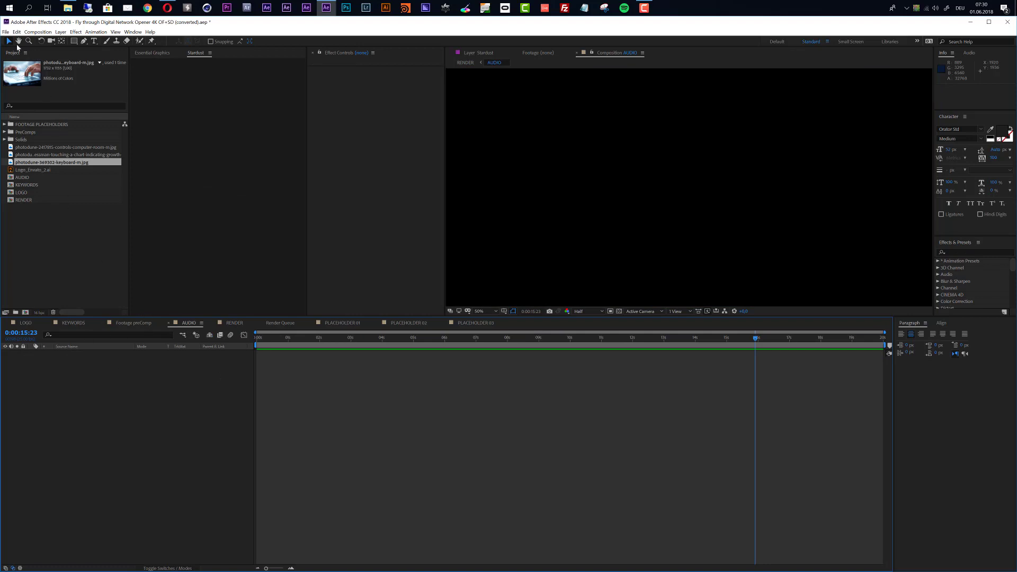
left_click(233, 323)
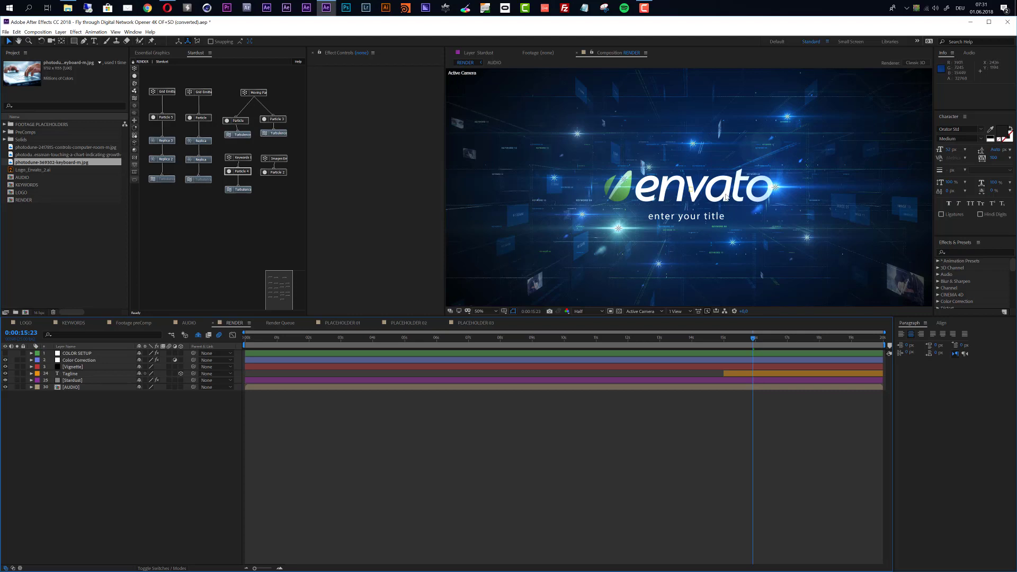
left_click(68, 8)
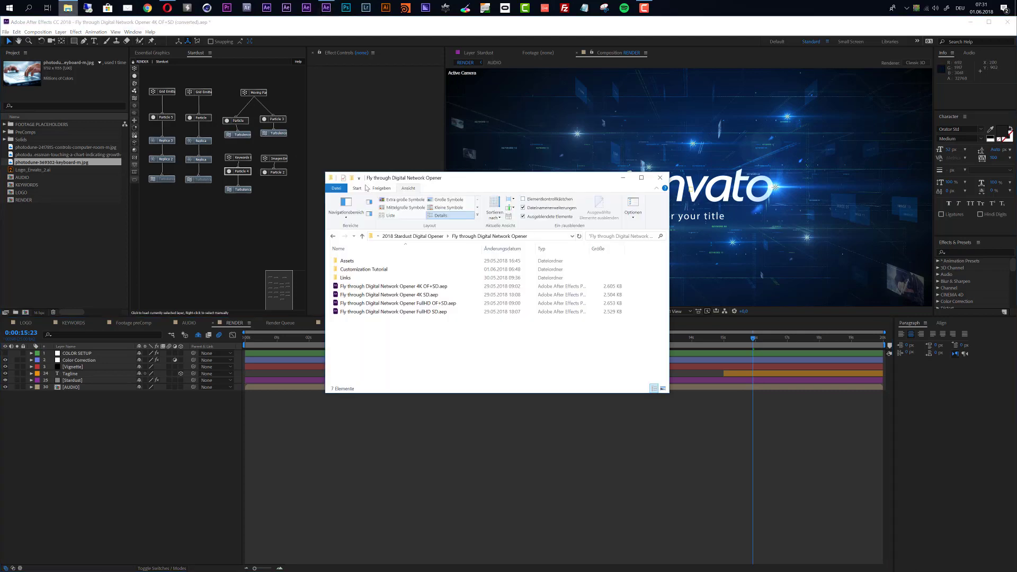
View the AudioJungle Inspiring Glitch Logo shortcut in the Links folder, then minimize Explorer
double_click(351, 280)
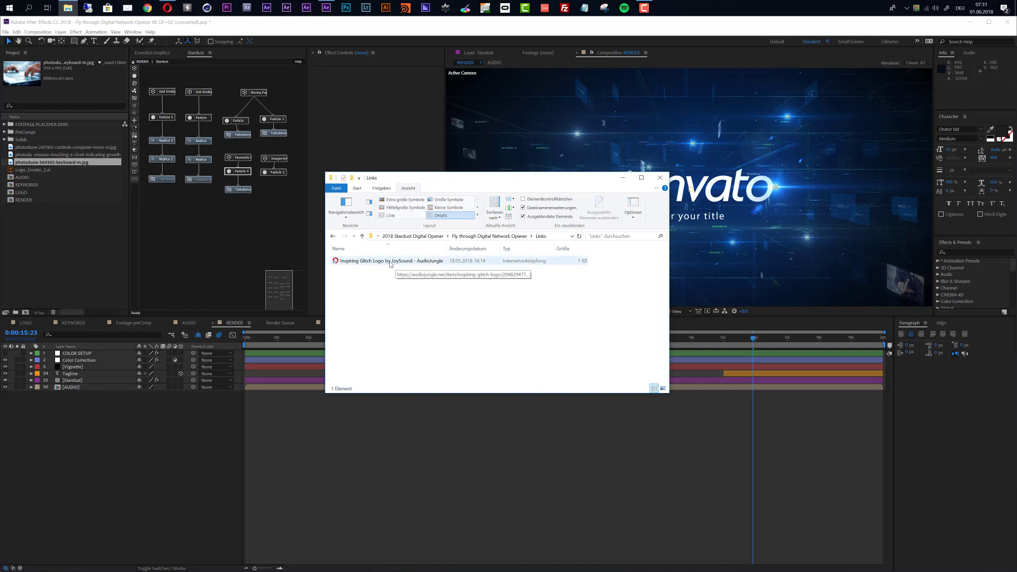
left_click(624, 178)
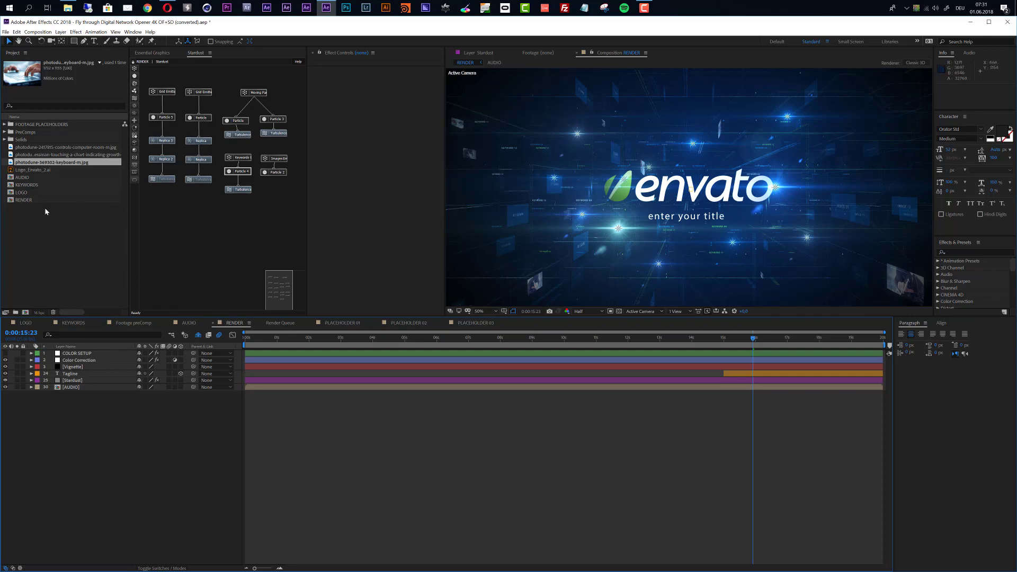
Import Logo_Envato_3.ai from the logo folder under Elements&Training
double_click(54, 228)
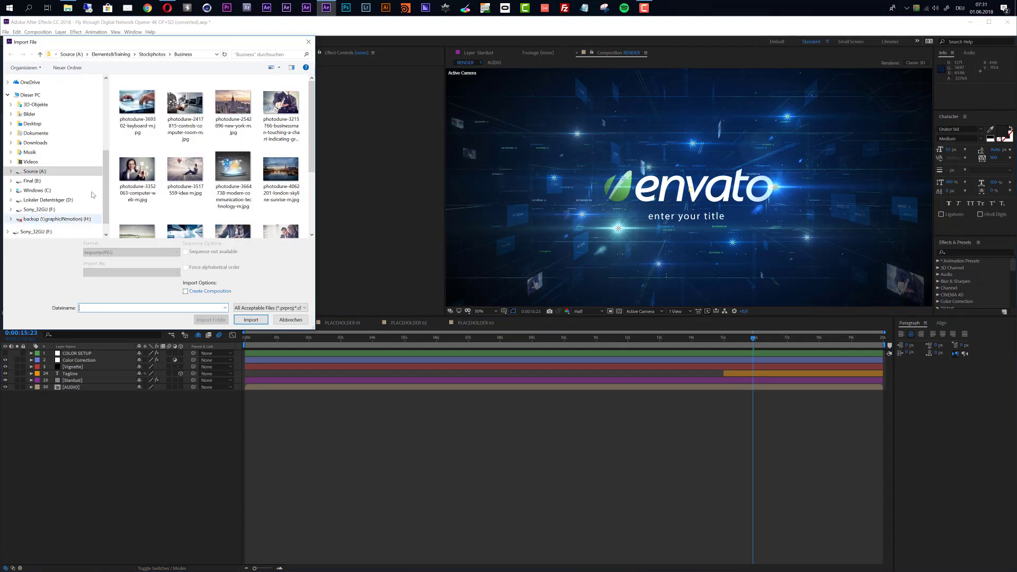
left_click(110, 54)
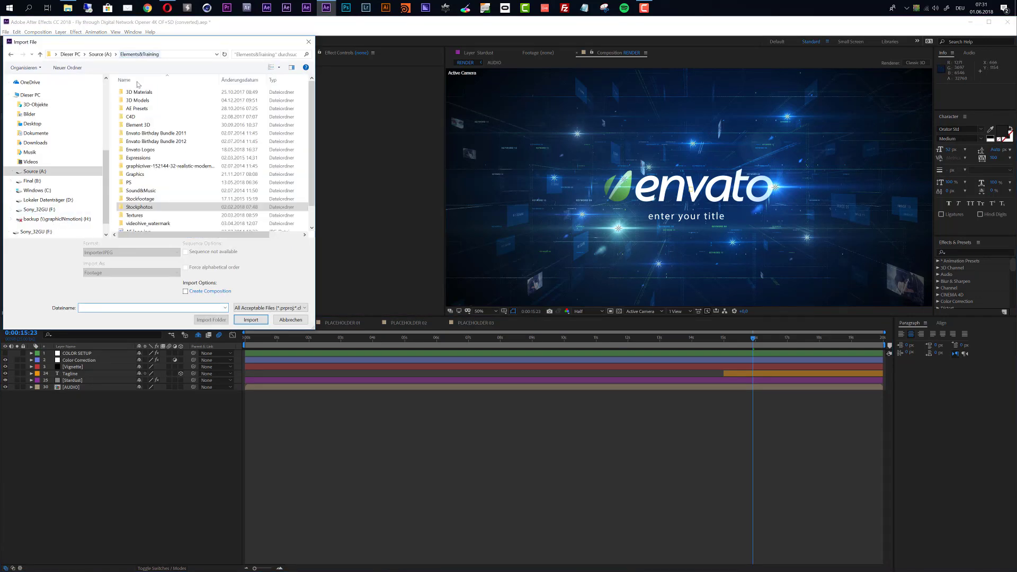
double_click(140, 198)
left_click(143, 173)
left_click(250, 319)
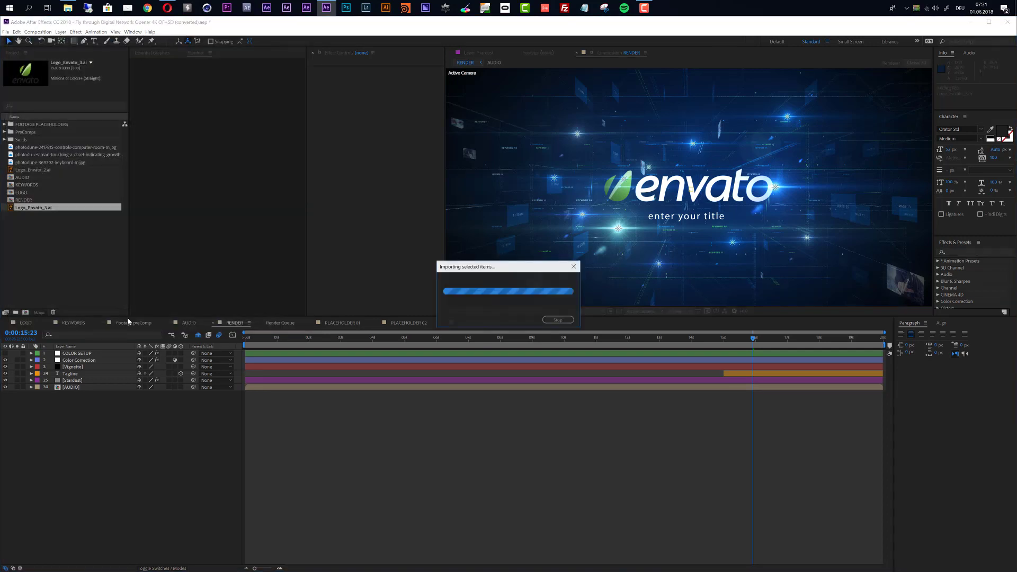
Place the new logo in the LOGO comp at 70% scale, hide the old logo, then view KEYWORDS
left_click(32, 324)
left_click_drag(29, 178, 80, 354)
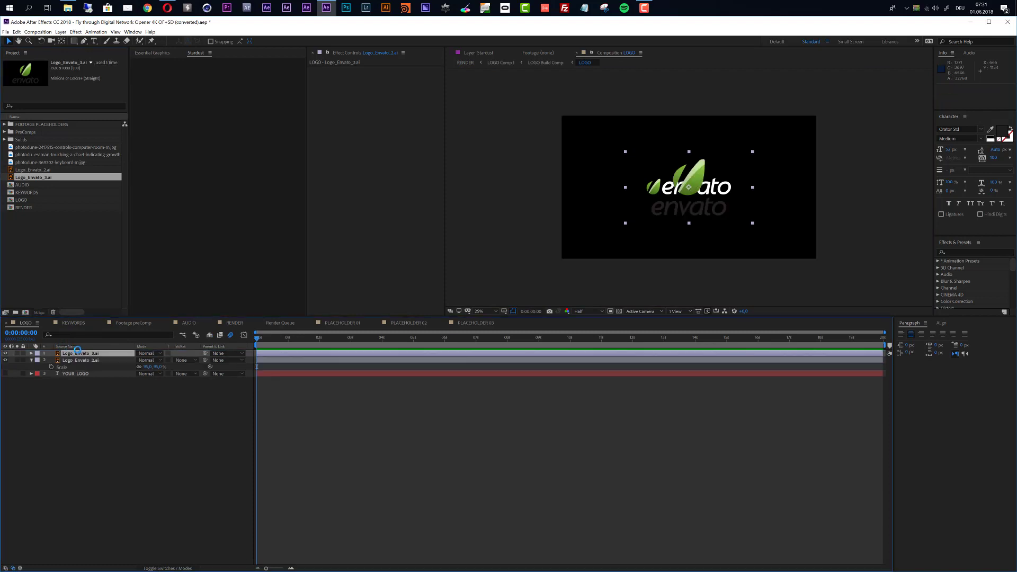
left_click(5, 360)
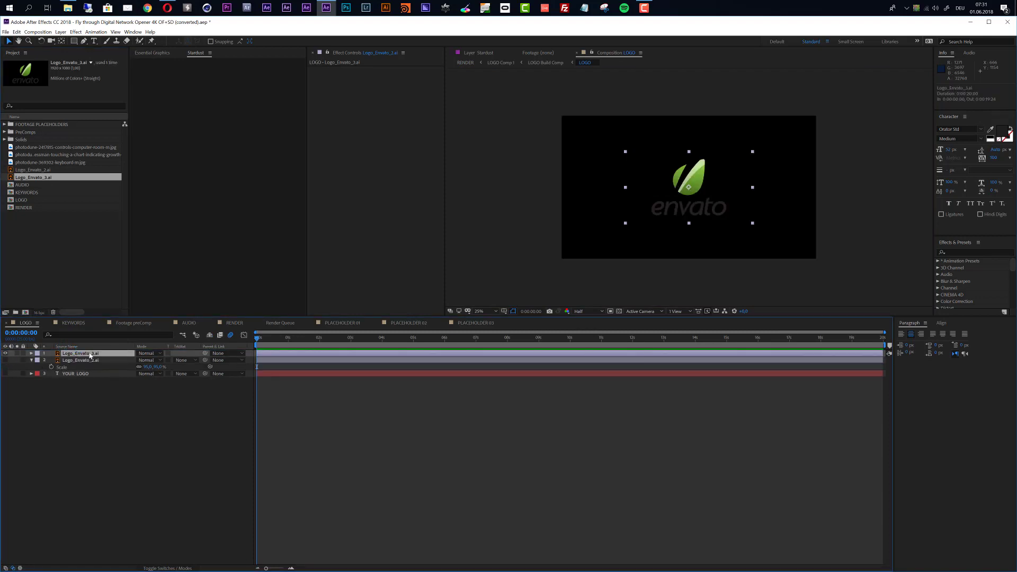
key("s")
left_click(147, 360)
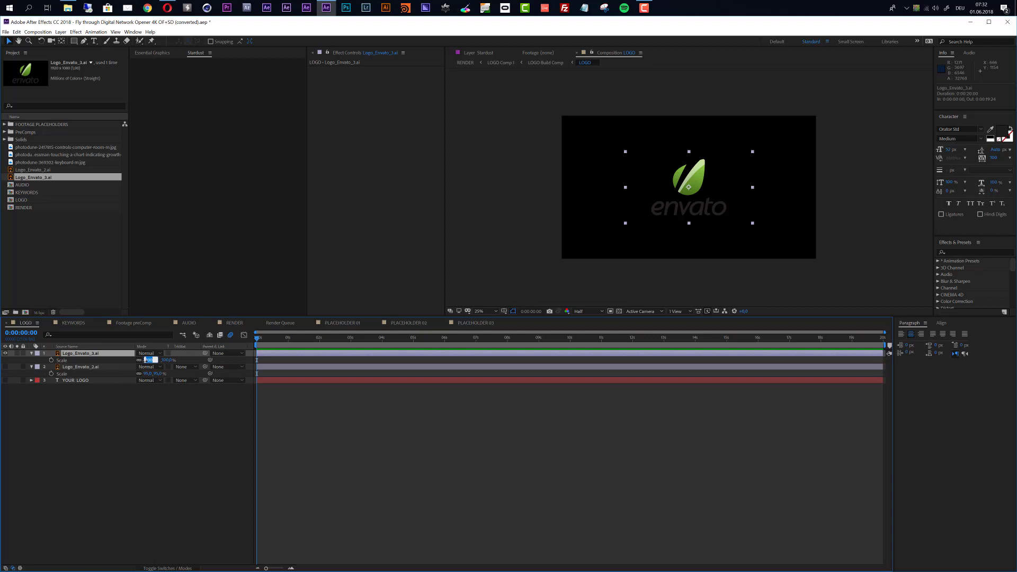
type("70")
key("Return")
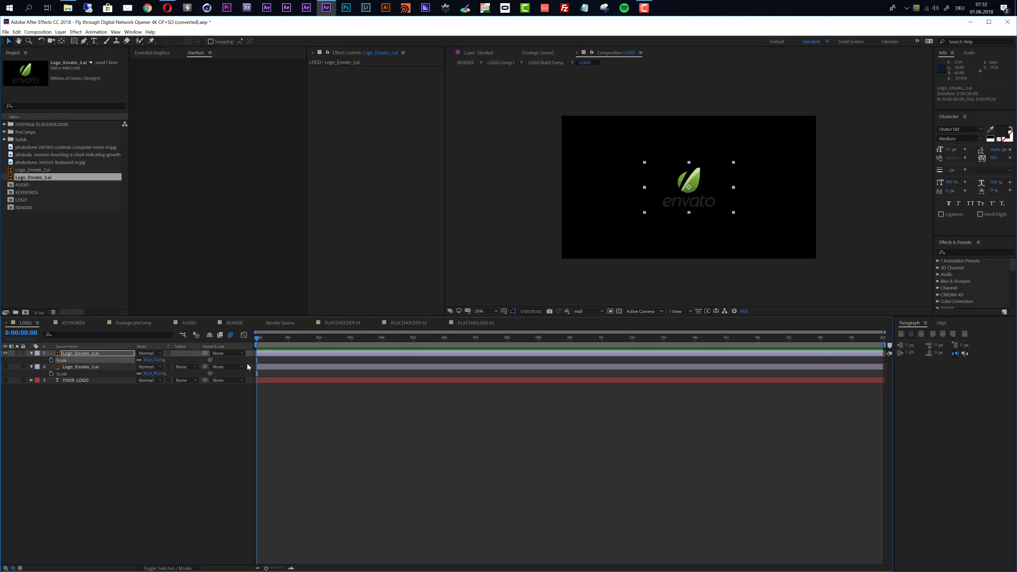
left_click(71, 323)
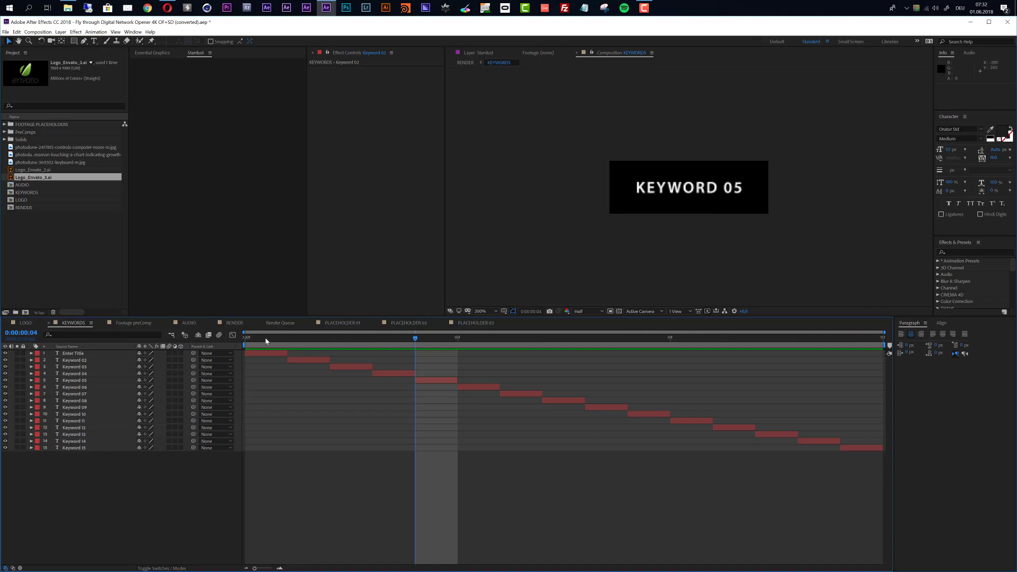
left_click_drag(267, 340, 390, 351)
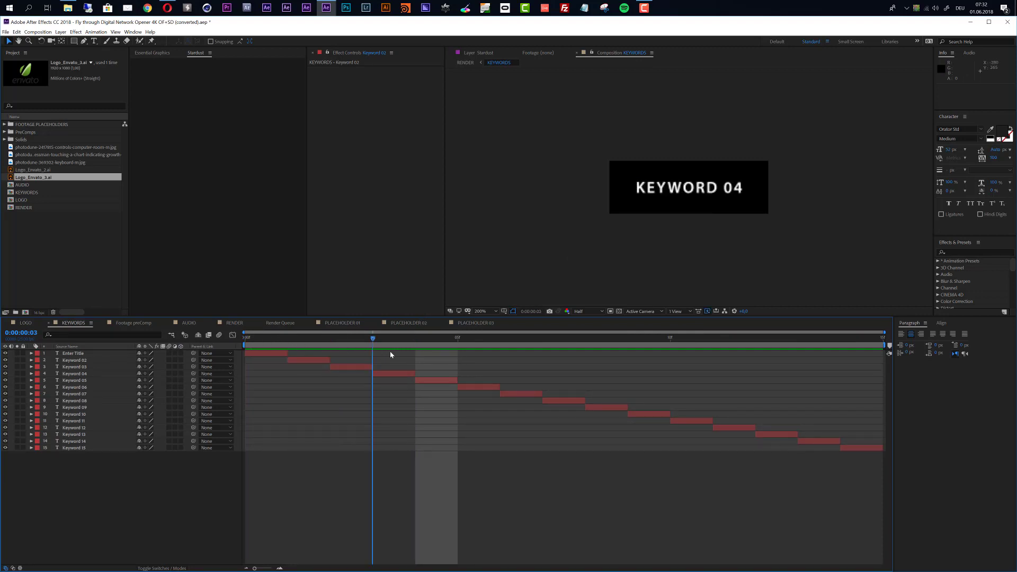
key("Page_Down")
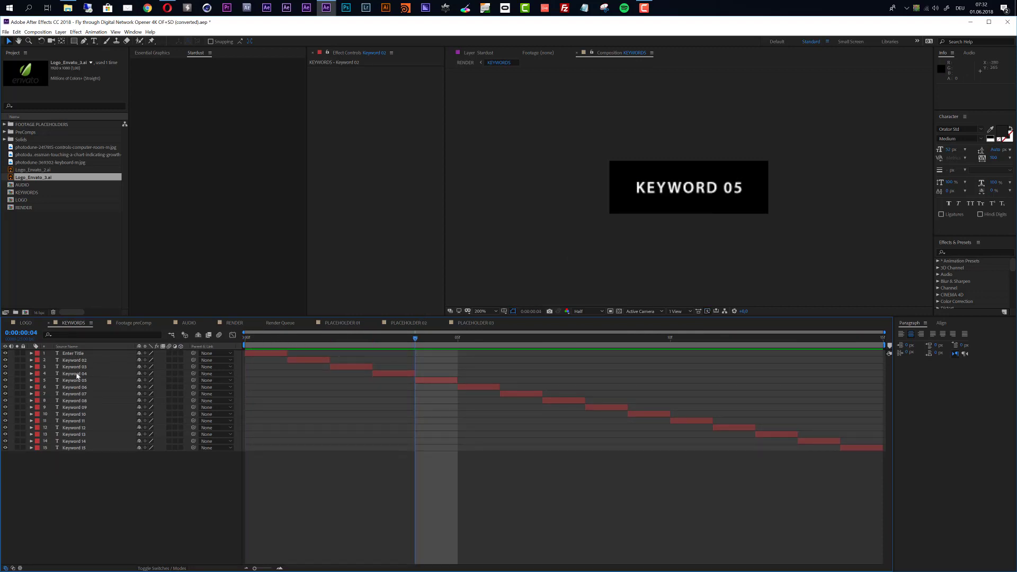
left_click(78, 381)
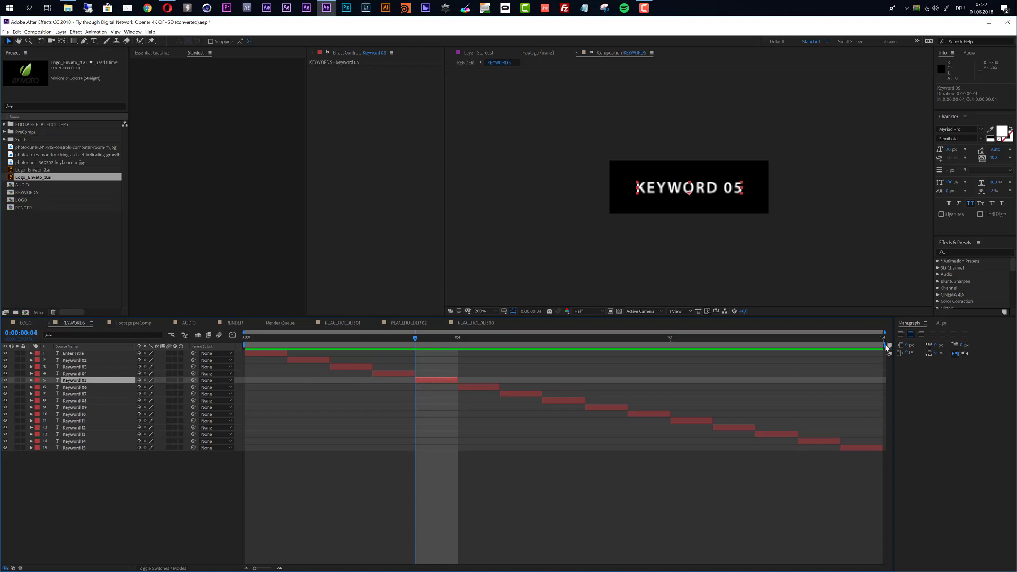
left_click_drag(885, 345, 456, 348)
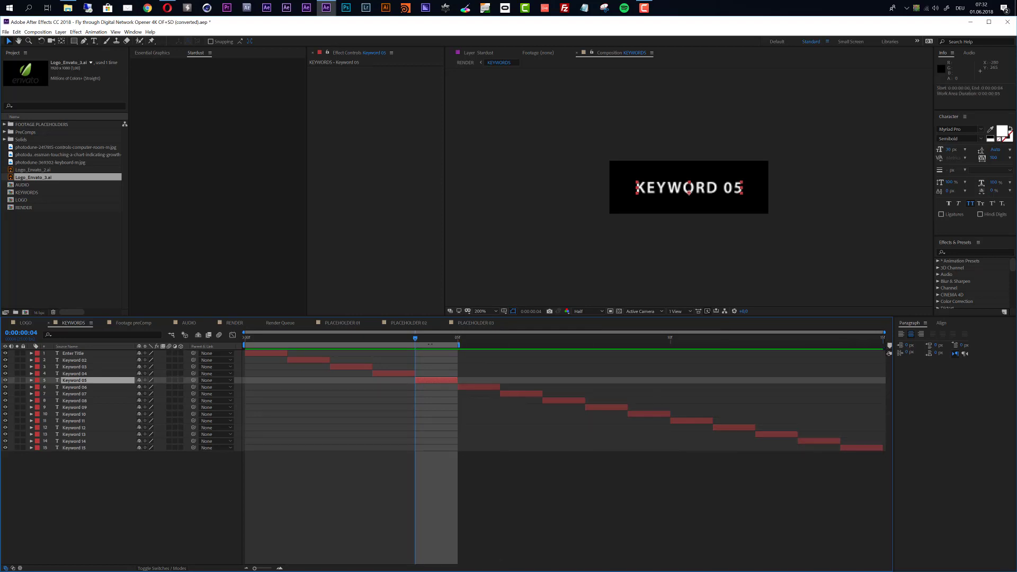
right_click(429, 345)
left_click(454, 365)
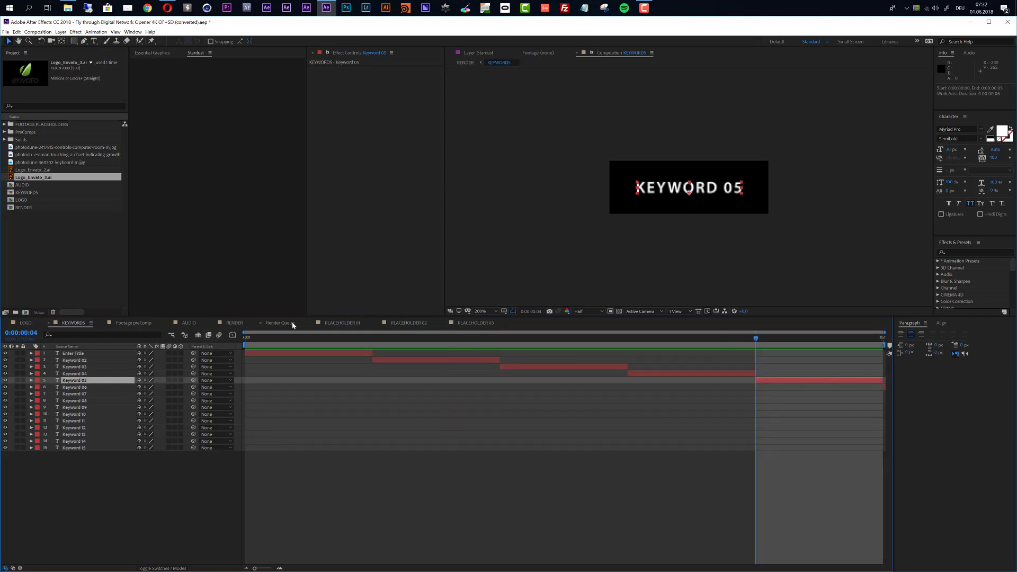
left_click(239, 325)
left_click(423, 342)
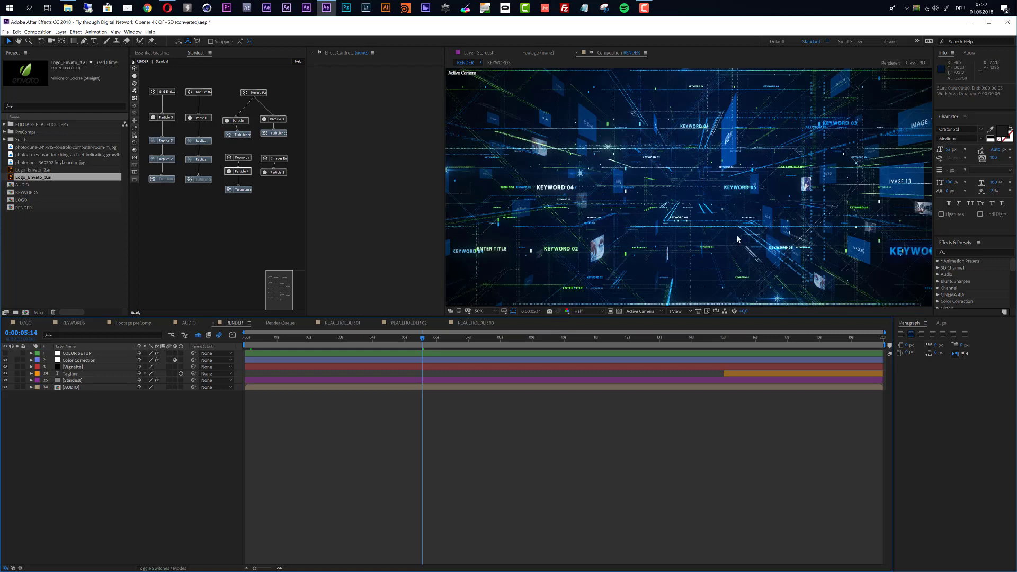
left_click(68, 324)
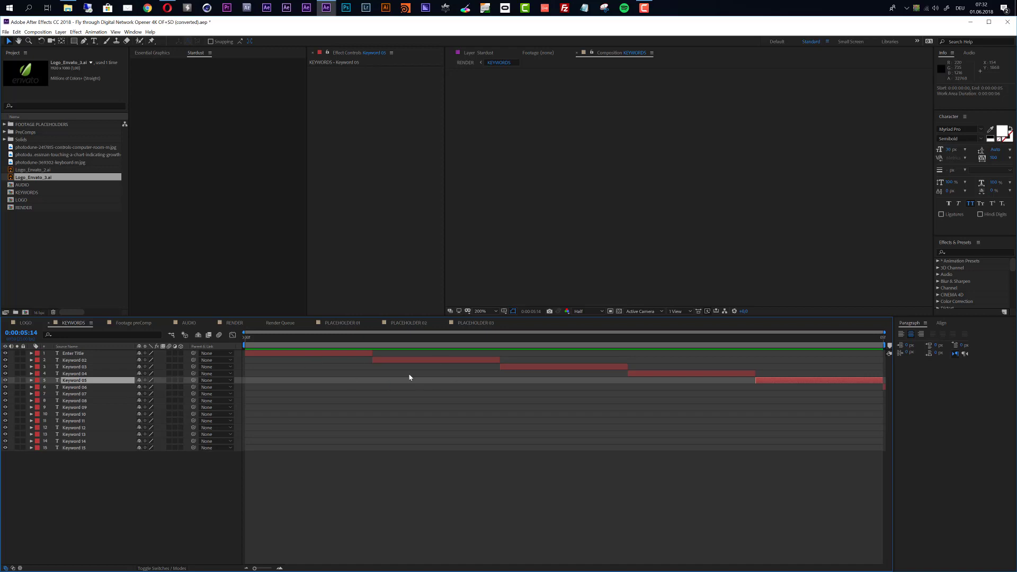
key("ctrl+z")
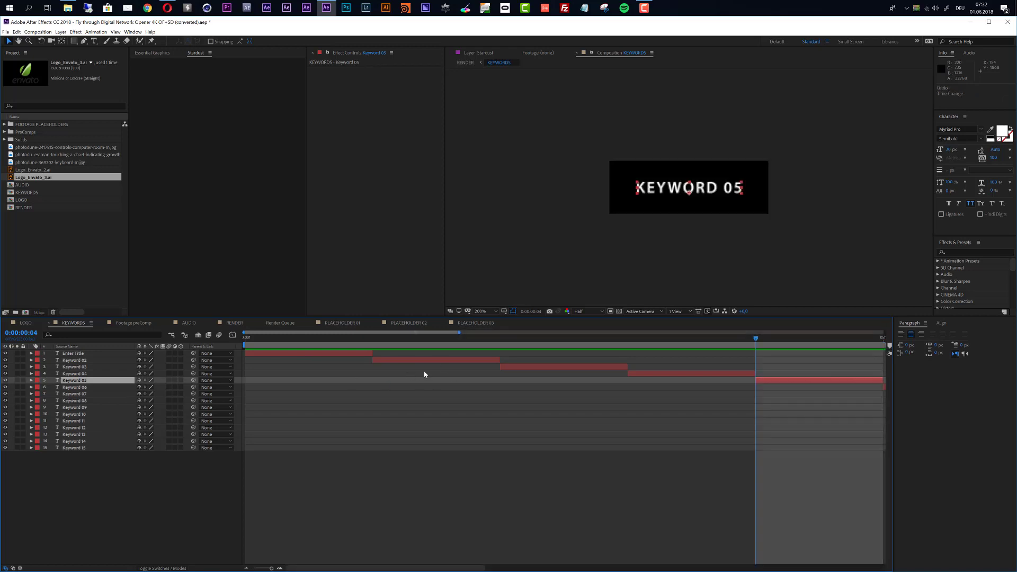
key("semicolon")
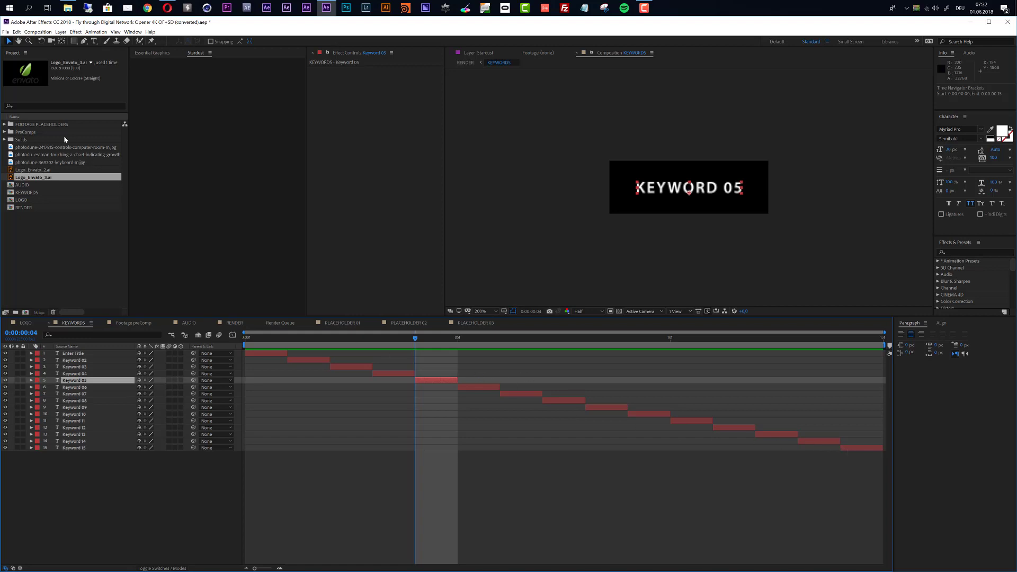
Change the KEYWORDS composition duration from 0:00:00:15 to 0:00:00:20 in Composition Settings
left_click(38, 32)
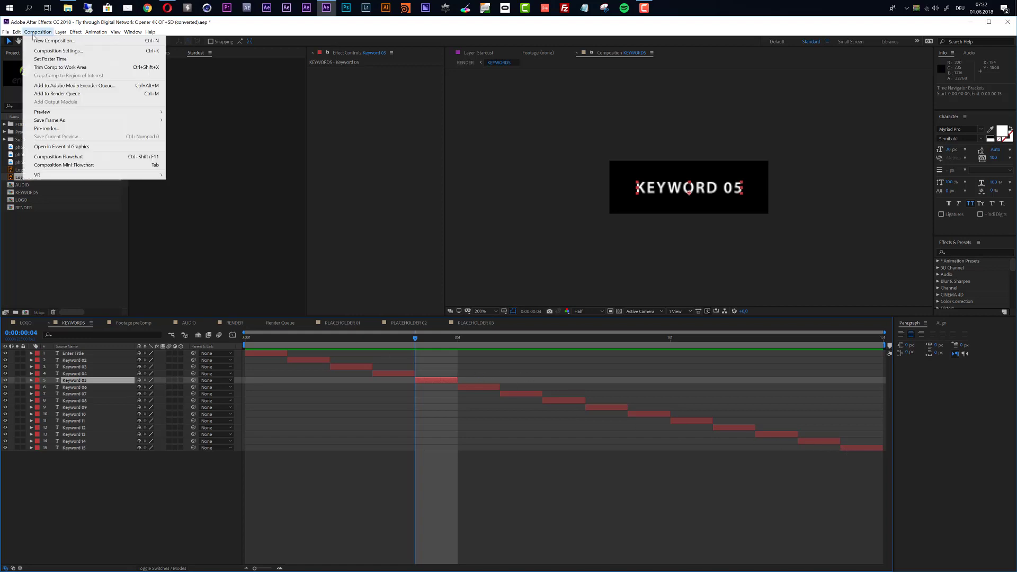
left_click(57, 50)
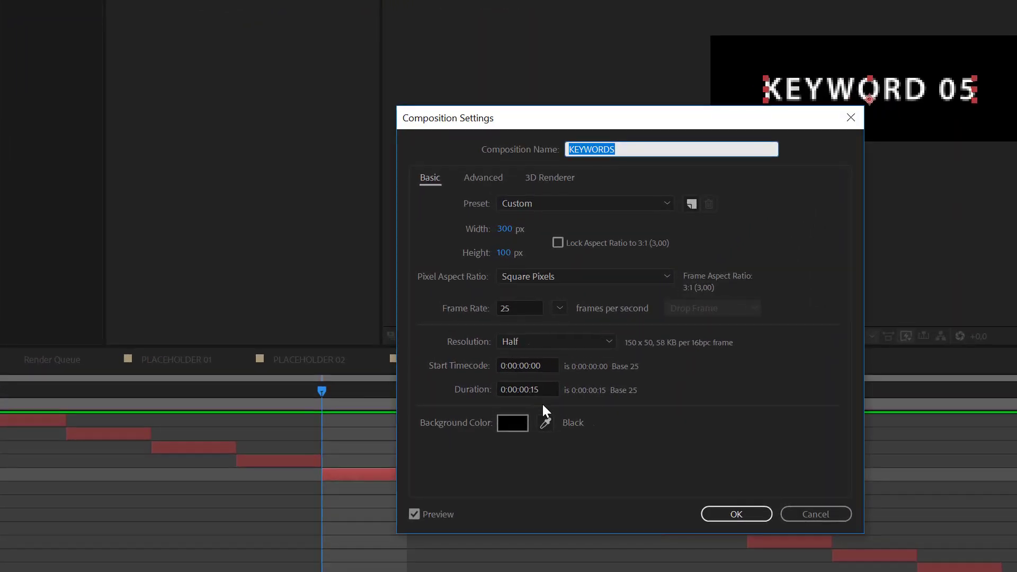
left_click(539, 390)
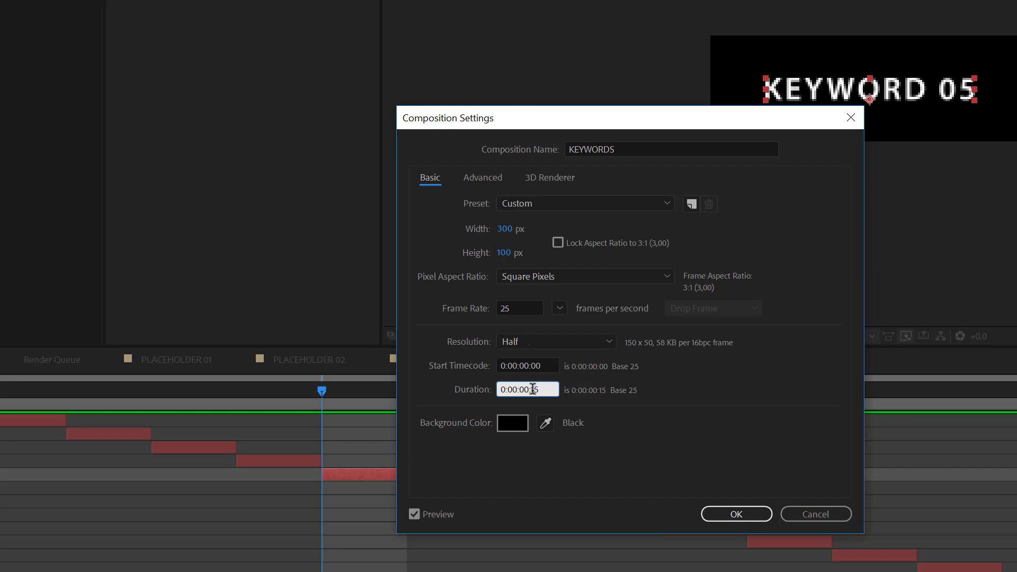
left_click_drag(532, 390, 568, 391)
key("BackSpace")
key("BackSpace")
type("05")
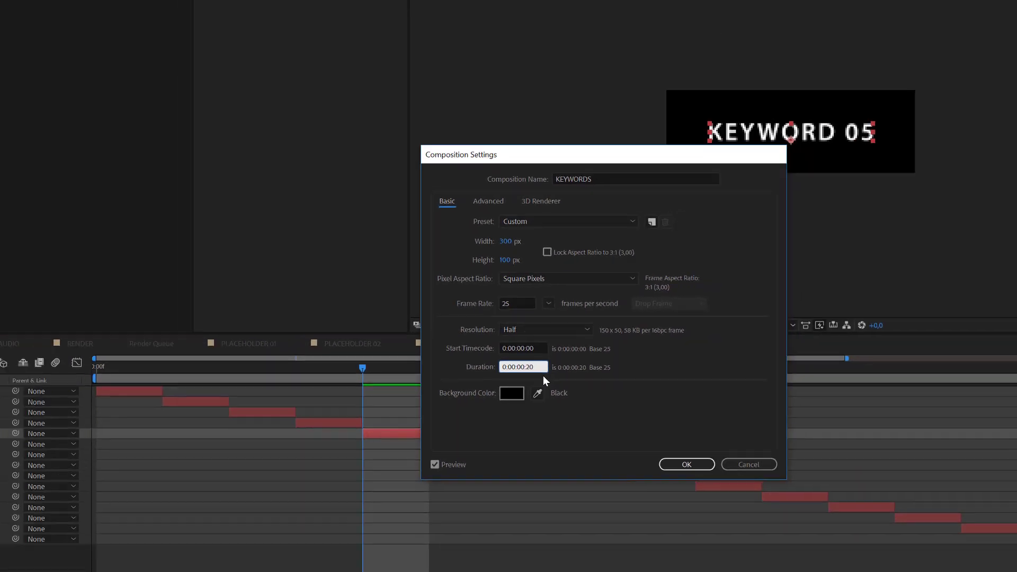
key("Return")
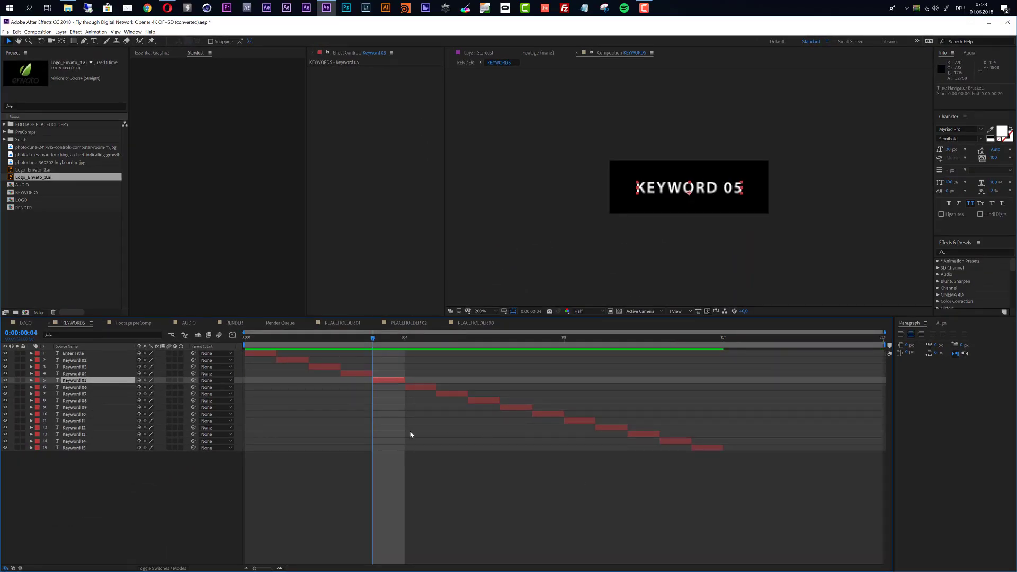
Duplicate Keyword 11–15 as Keyword 16–20, move them to the bottom, and stagger them after the originals
left_click(77, 422)
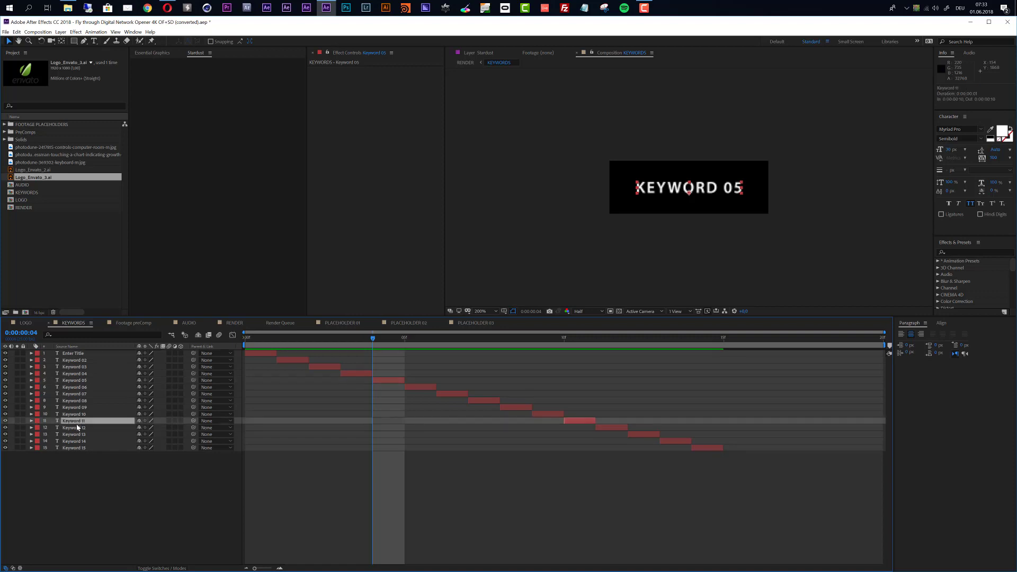
left_click(79, 448, "shift")
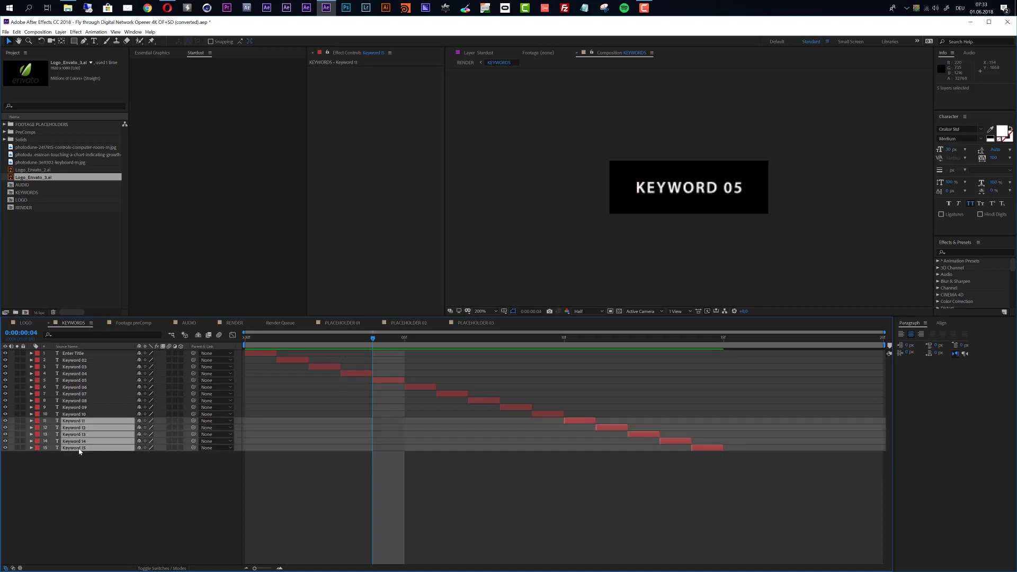
key("ctrl+d")
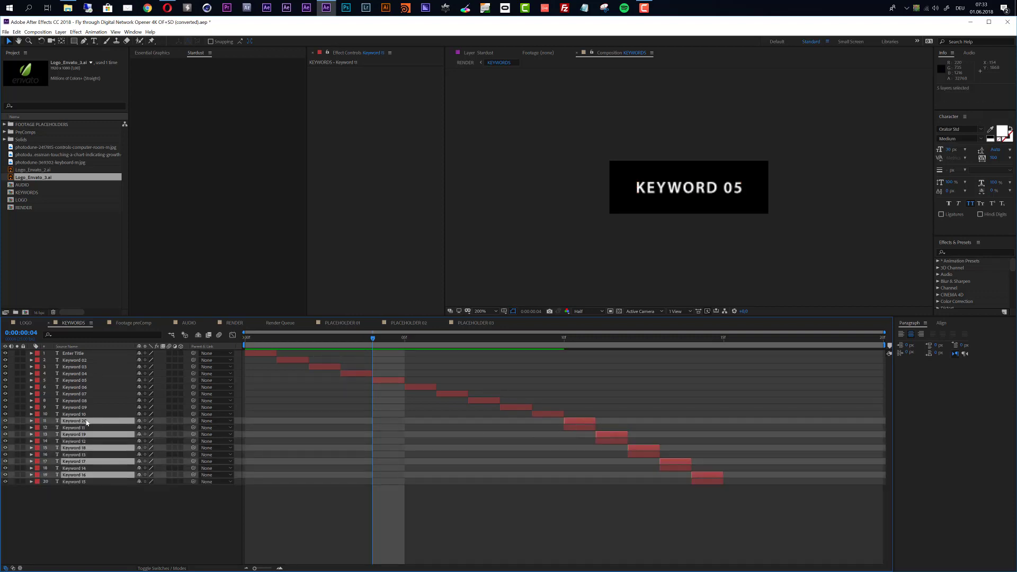
left_click_drag(86, 423, 84, 503)
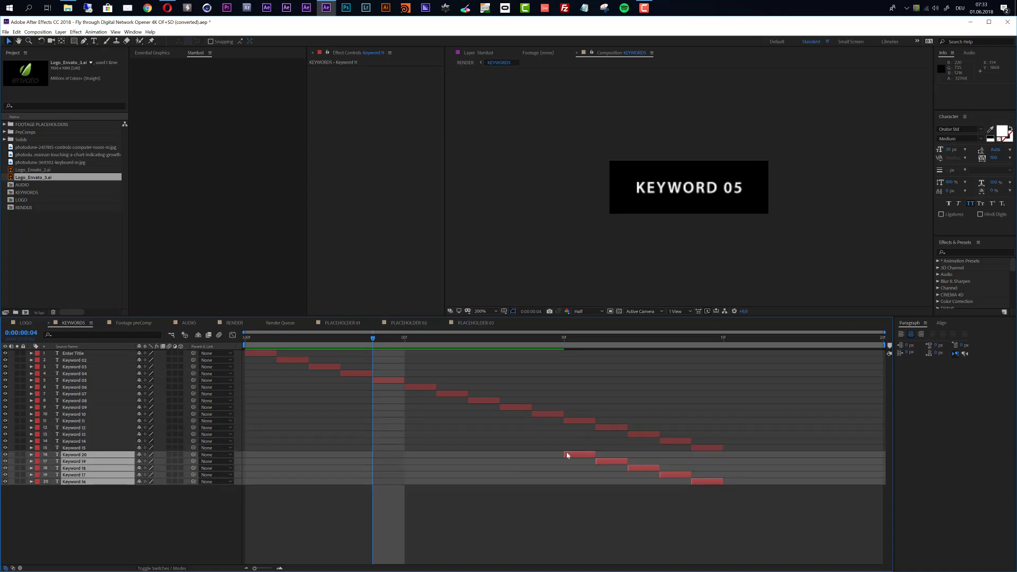
left_click_drag(572, 454, 739, 458)
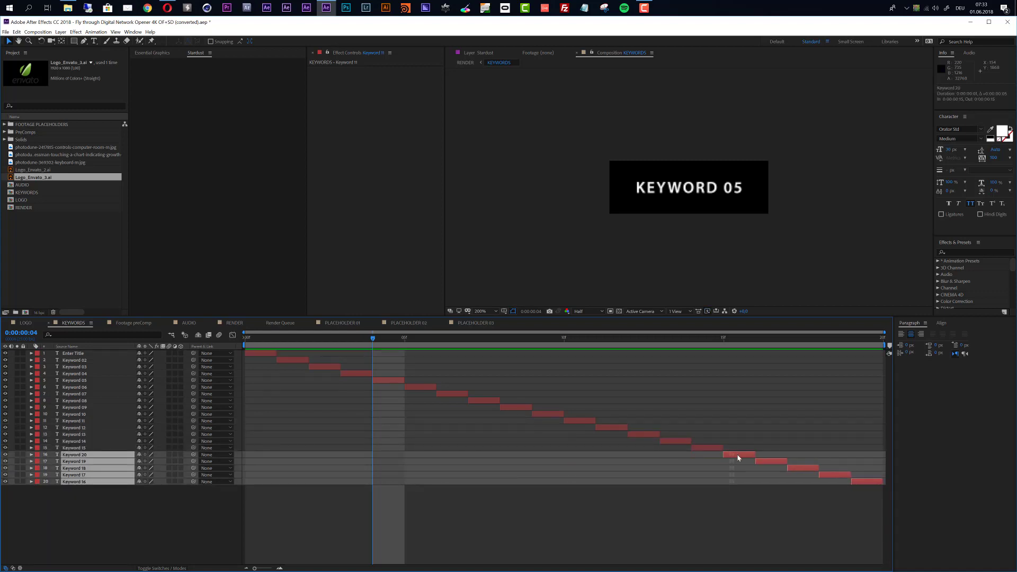
left_click_drag(698, 340, 748, 340)
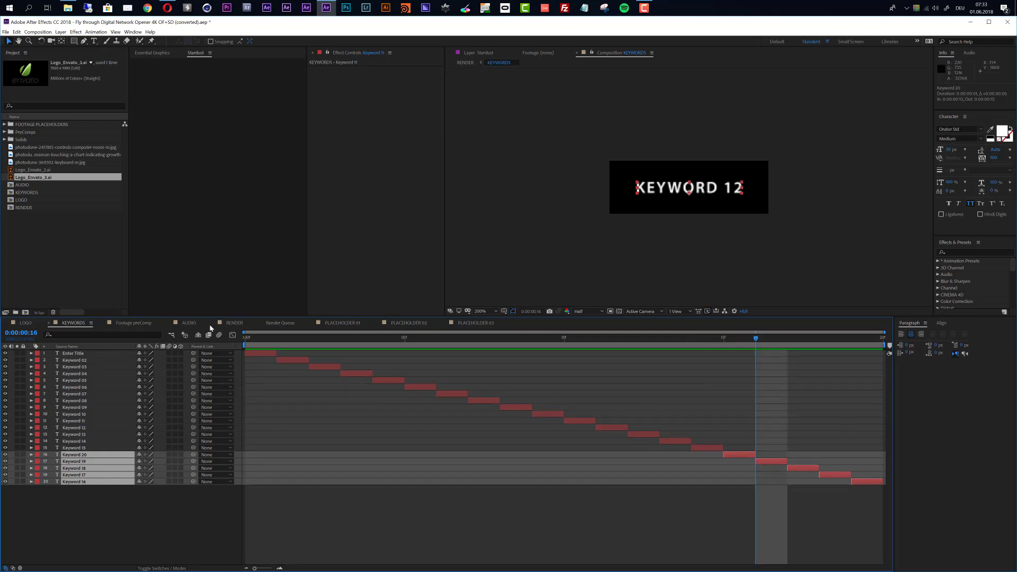
left_click(139, 324)
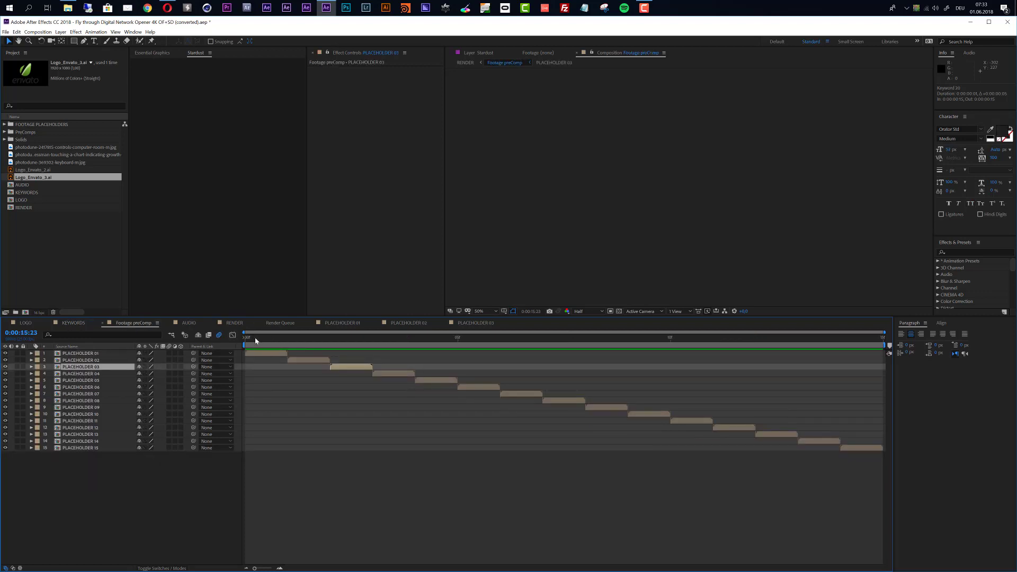
Check frame 5 with PLACEHOLDER 05 selected, then restore the work area to the full composition
key("Home")
key("Page_Down")
key("Page_Down")
key("Page_Down")
key("Page_Down")
key("Page_Down")
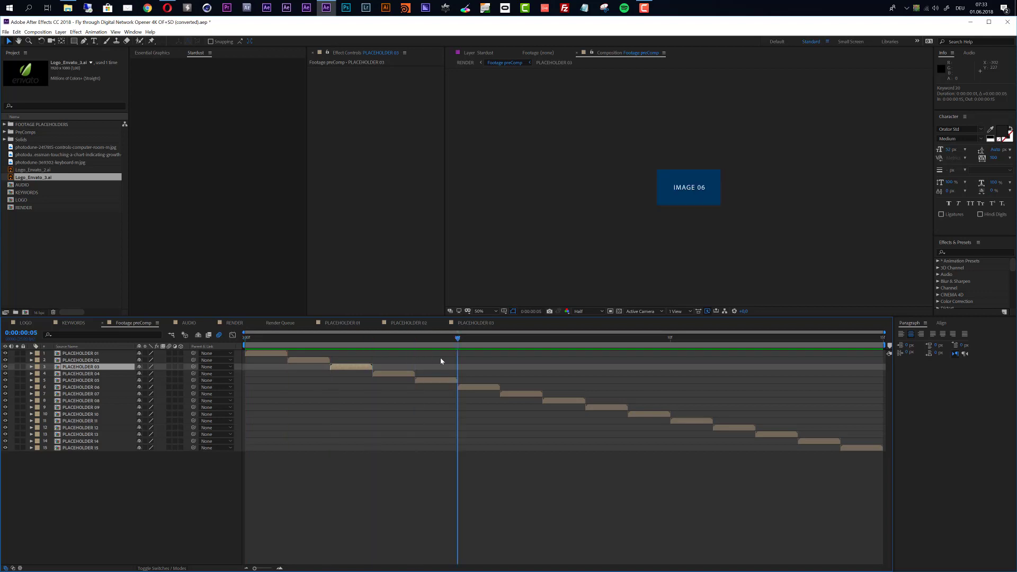
left_click(90, 381)
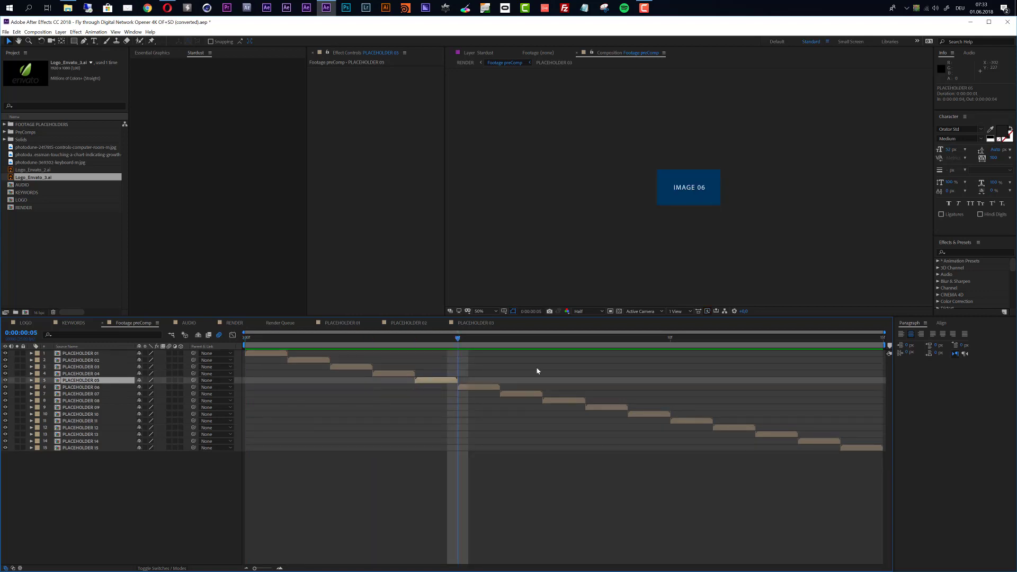
left_click_drag(882, 345, 459, 346)
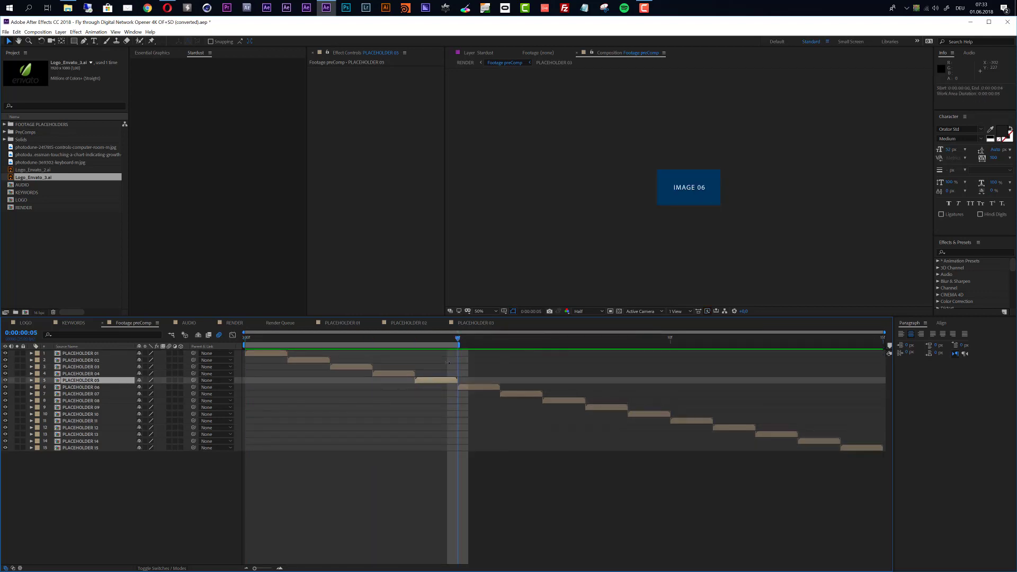
right_click(436, 345)
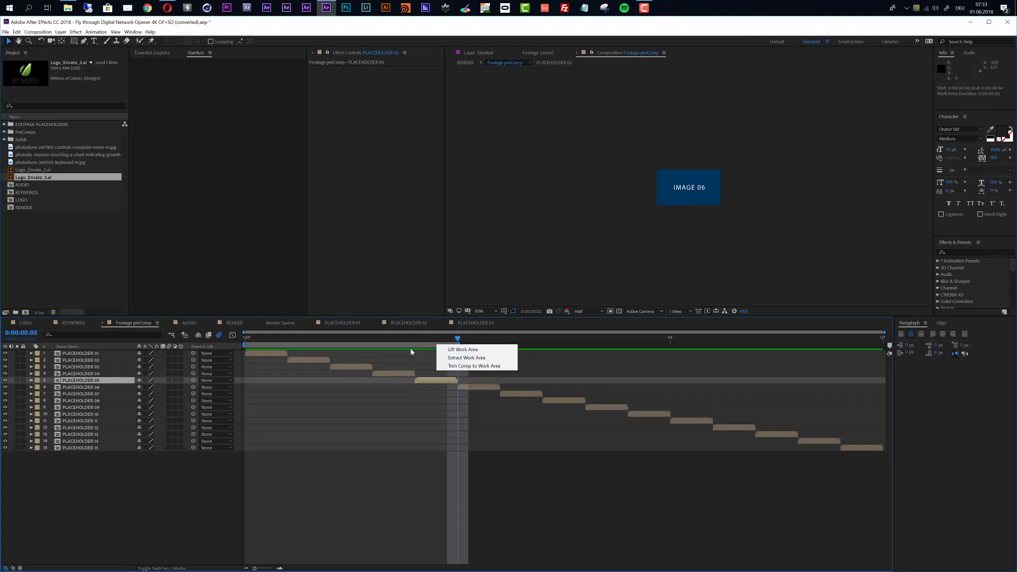
left_click_drag(459, 345, 915, 348)
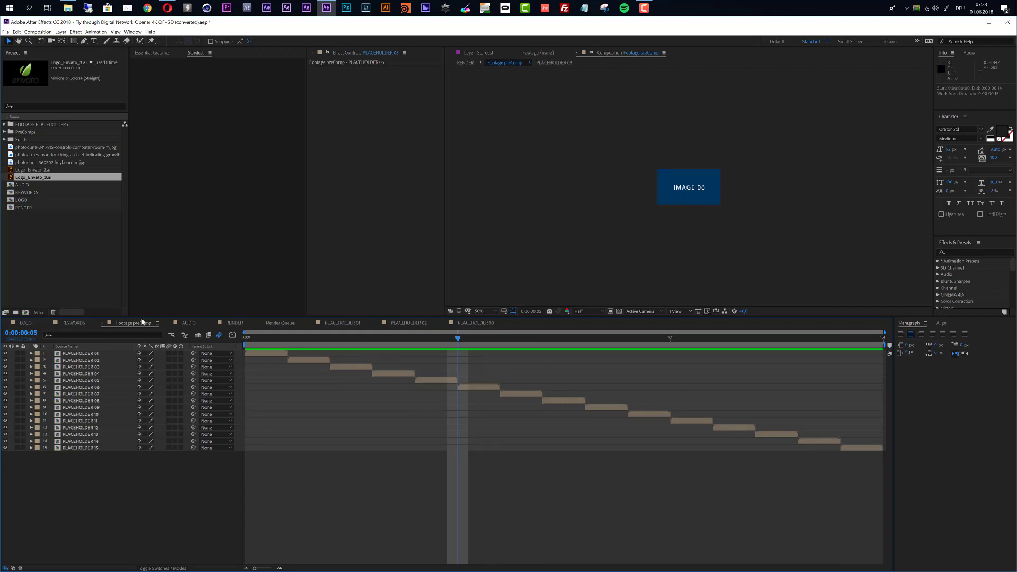
Set the Footage preComp duration to 0:00:00:20 in Composition Settings
left_click(38, 32)
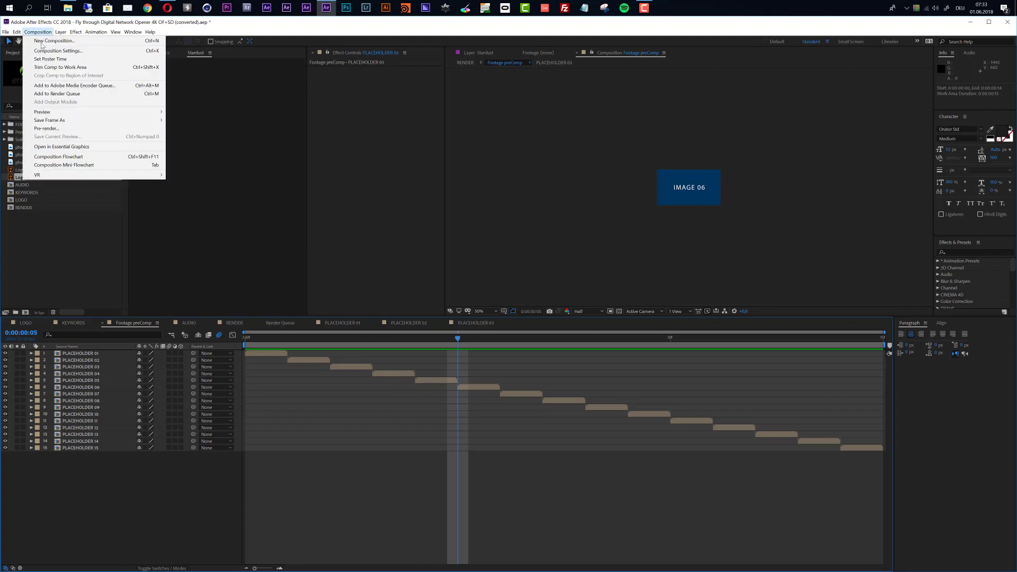
left_click(46, 50)
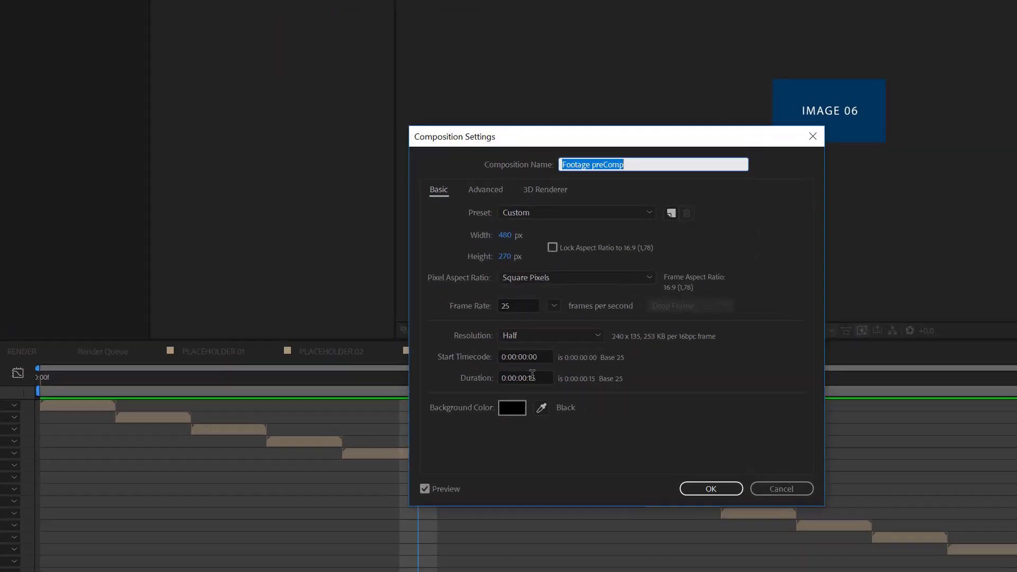
left_click(542, 377)
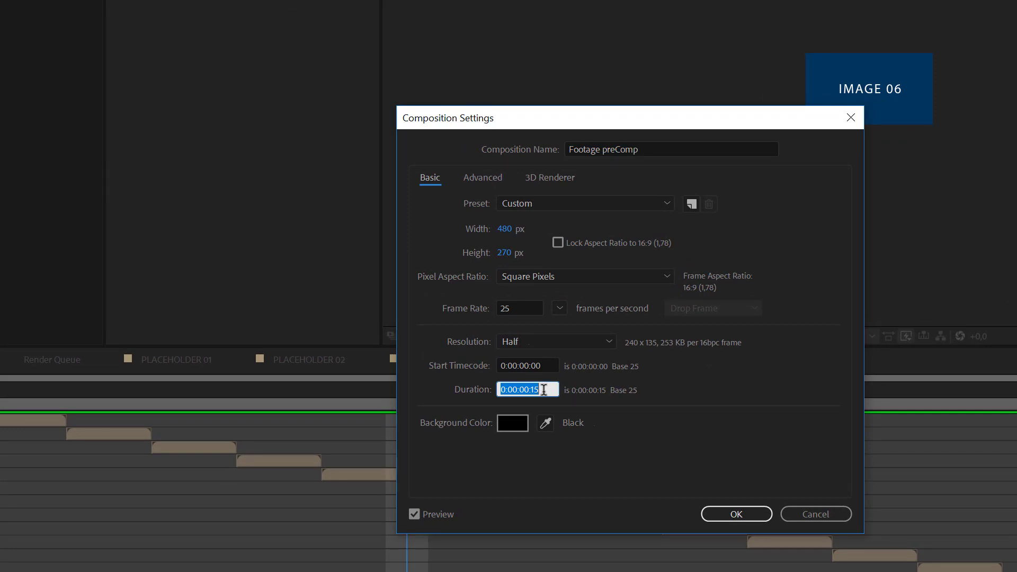
left_click(545, 389)
key("BackSpace")
key("BackSpace")
type("20")
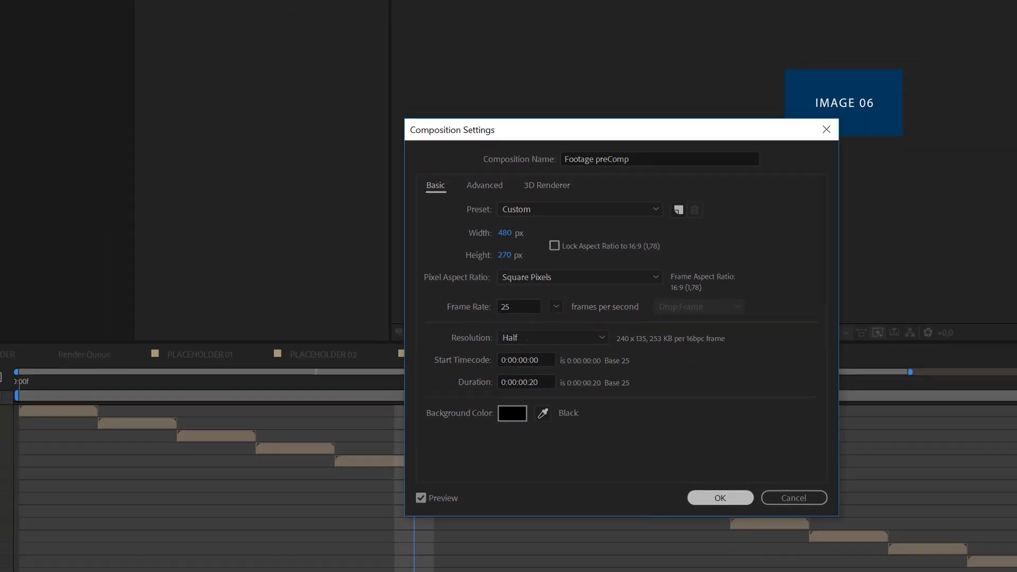
left_click(720, 498)
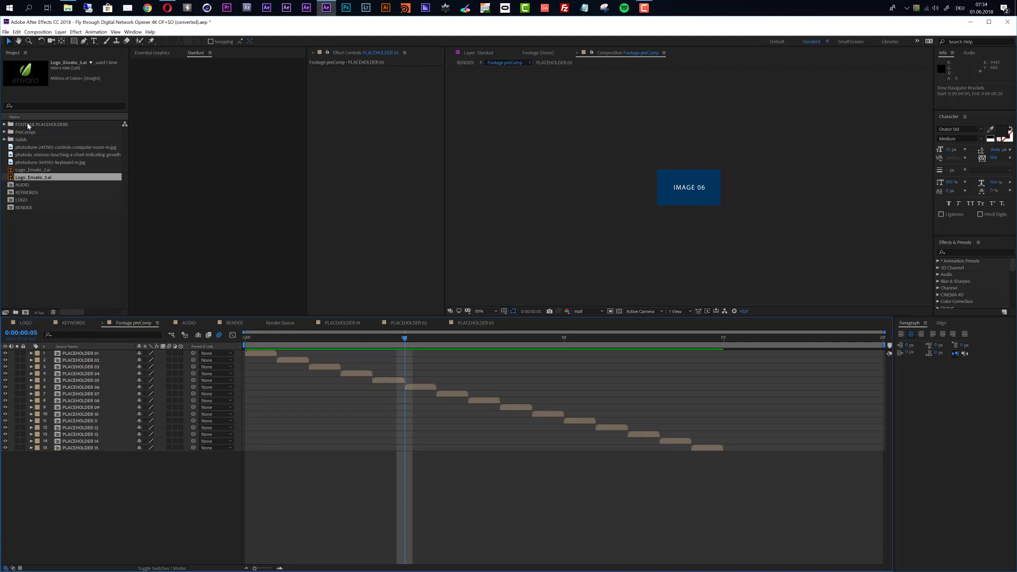
Duplicate PLACEHOLDER 11–15 in the project and add the copies below layer 15
left_click(5, 125)
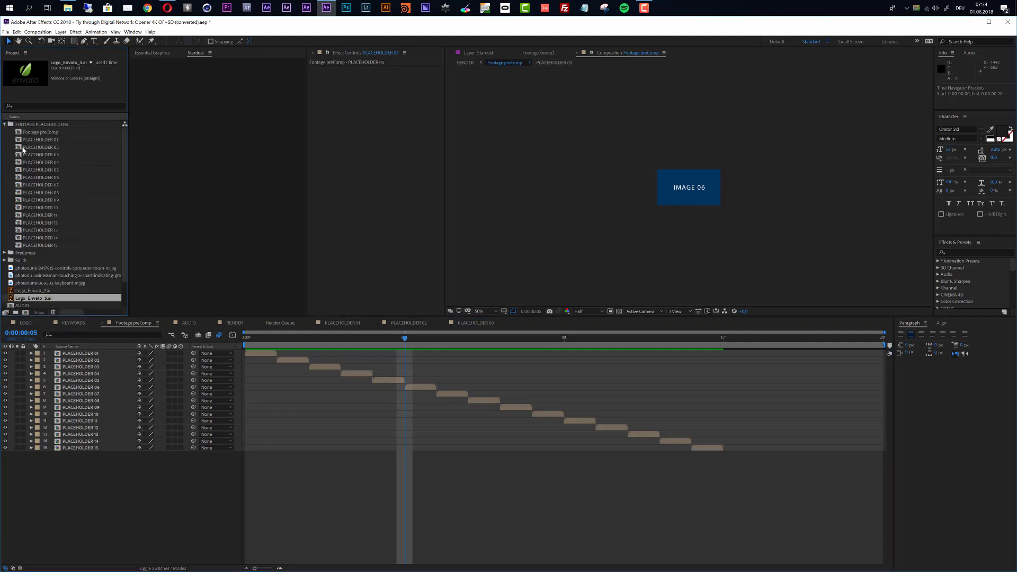
left_click(44, 215)
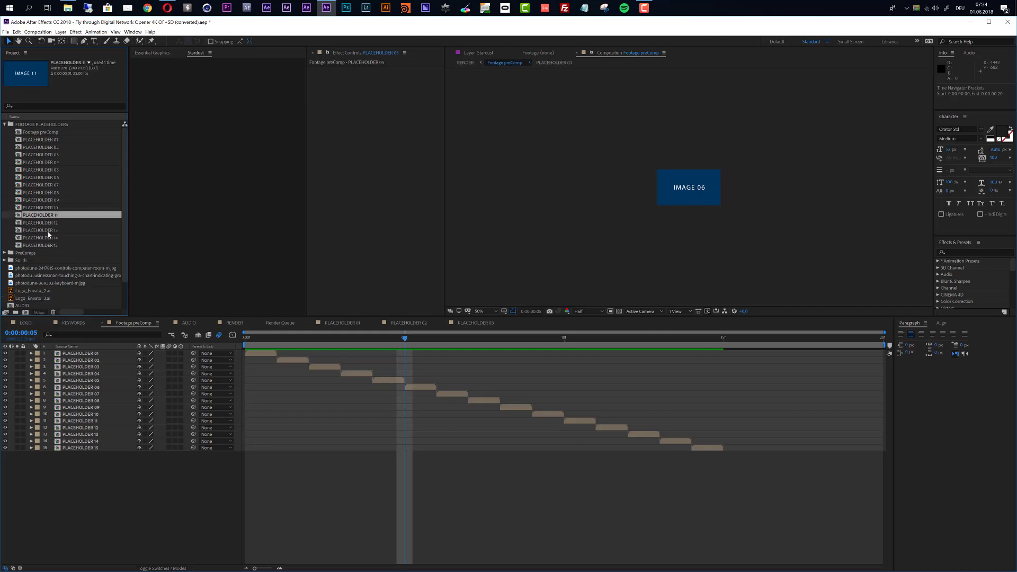
left_click(51, 245, "shift")
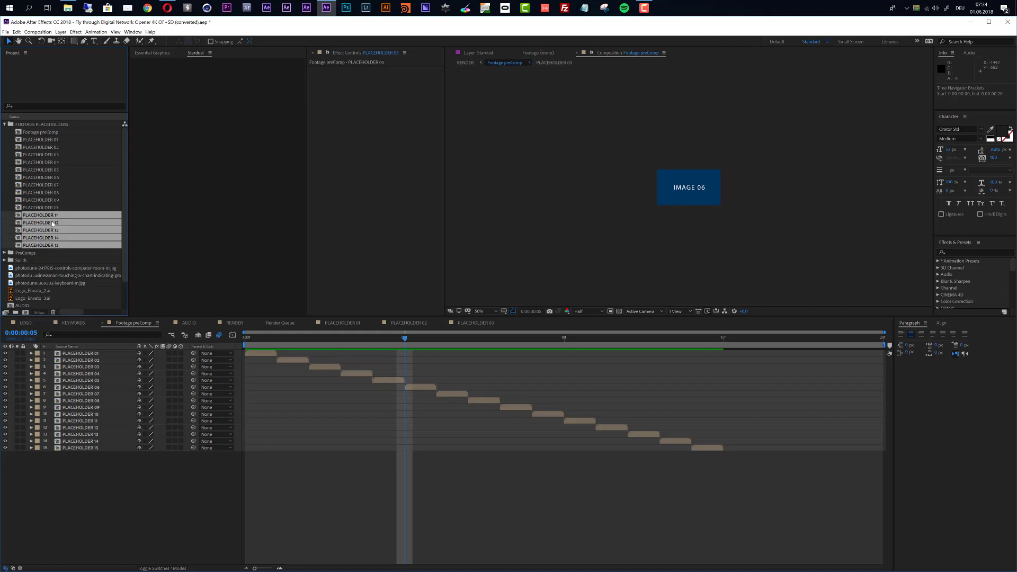
key("ctrl+d")
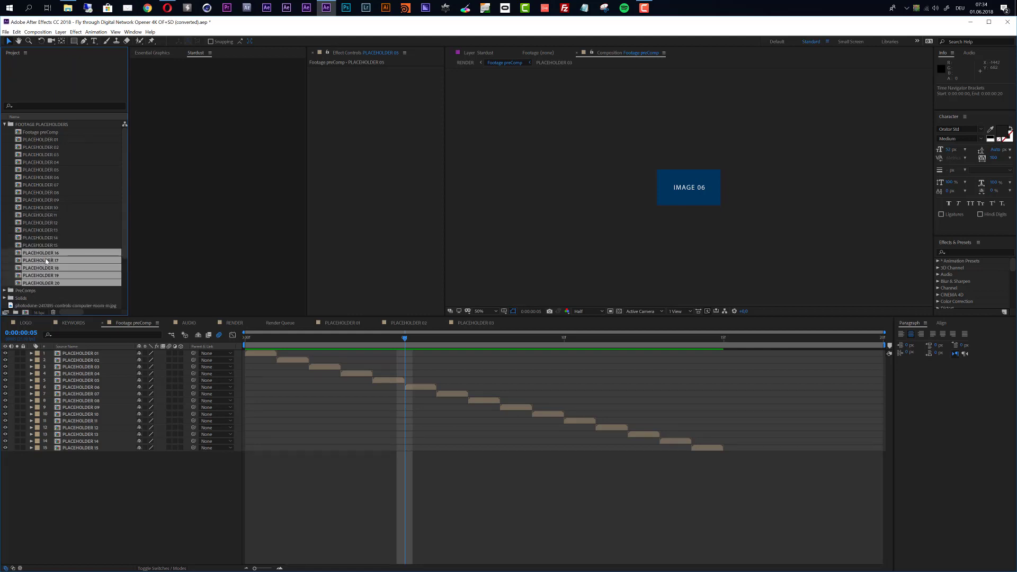
left_click_drag(46, 260, 719, 460)
Stagger the new layers 17–20 so each starts one frame after the previous
left_click(765, 485)
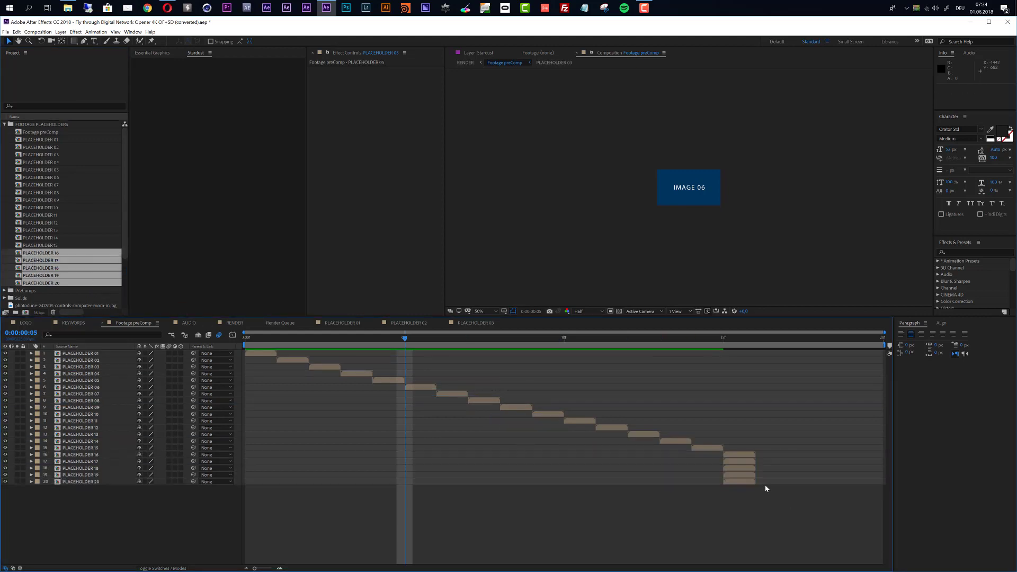
left_click(752, 464)
left_click(749, 482, "shift")
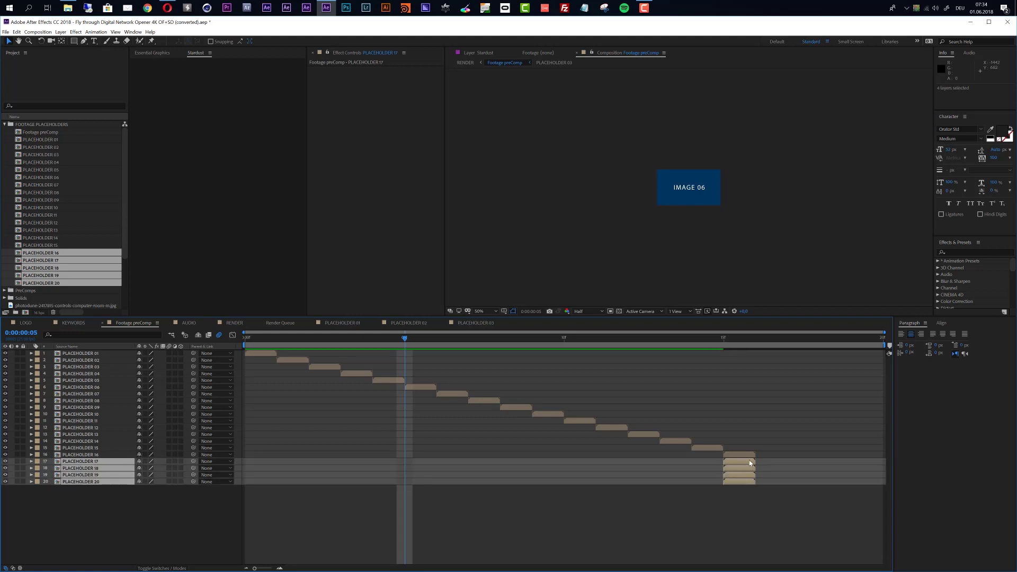
left_click_drag(756, 460, 848, 484)
left_click(768, 462, "ctrl")
left_click(796, 467, "ctrl")
left_click(800, 474, "ctrl")
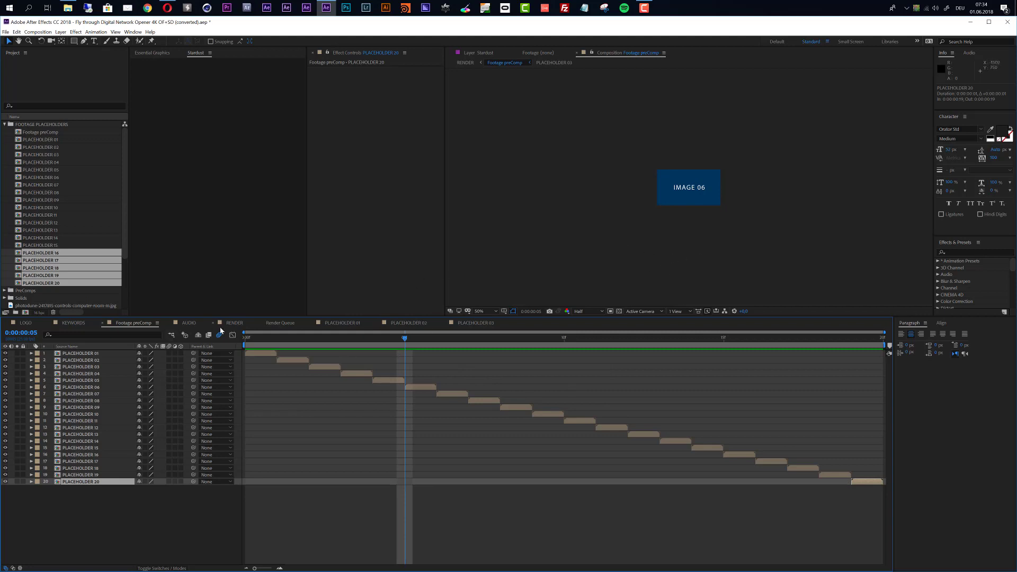
left_click(234, 323)
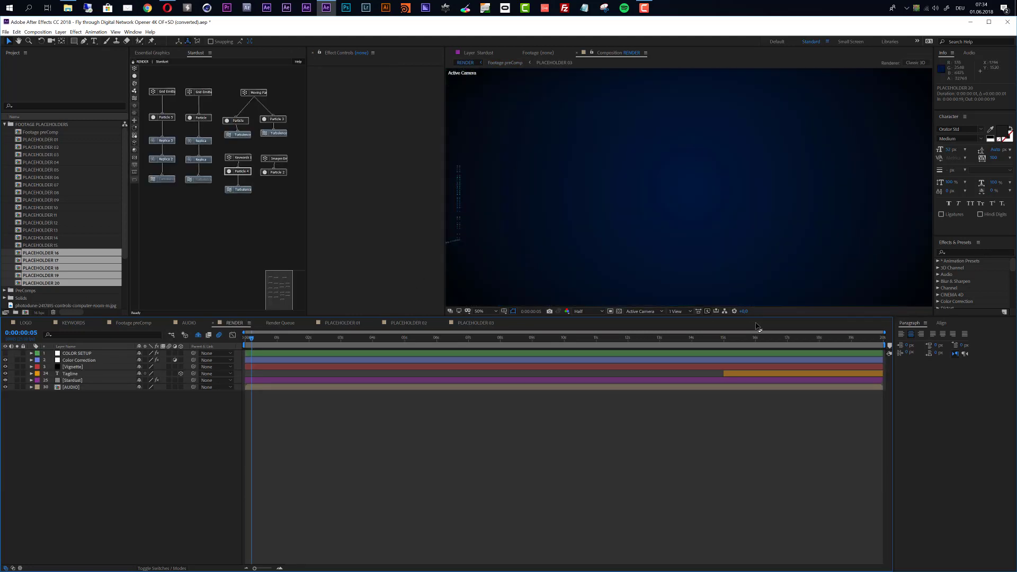
At the logo frame, drag the 'enter your title' Tagline layer down below the envato logo
left_click(784, 344)
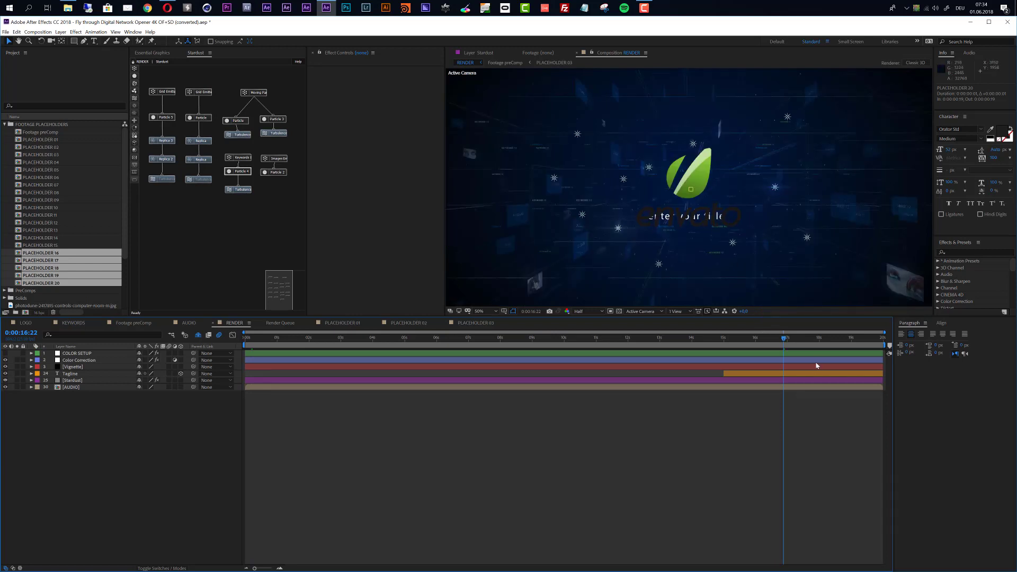
left_click(811, 374)
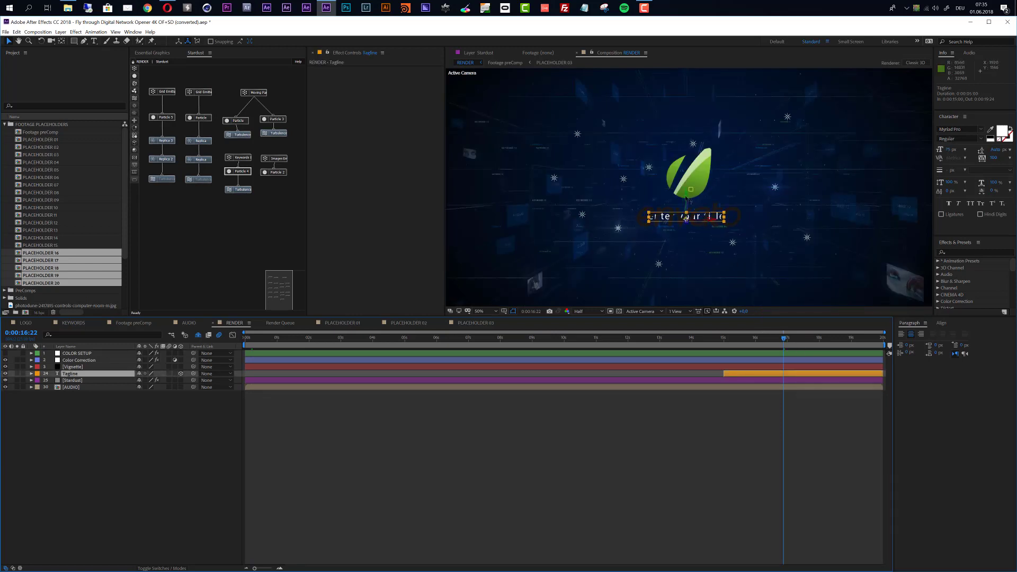
left_click_drag(687, 216, 686, 242)
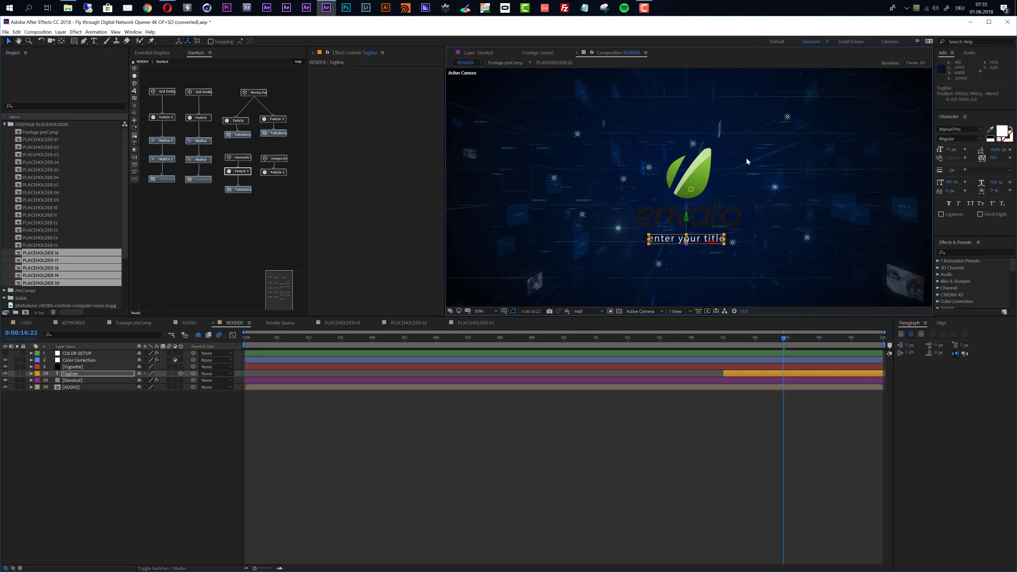
left_click(74, 354)
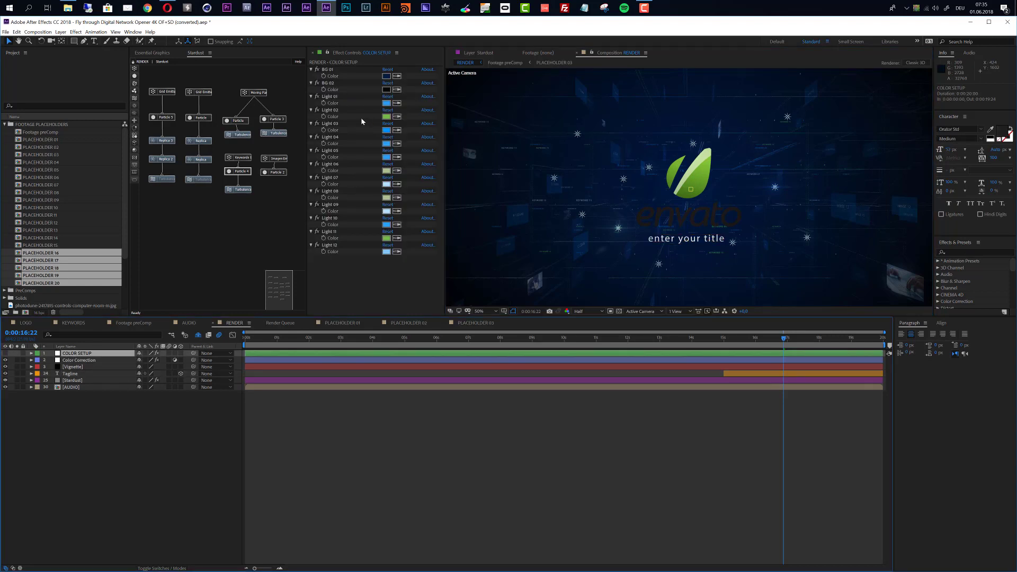
Set background colour BG 01 to pale yellow-green D8E2A1 via eyedropper and colour picker
left_click(396, 76)
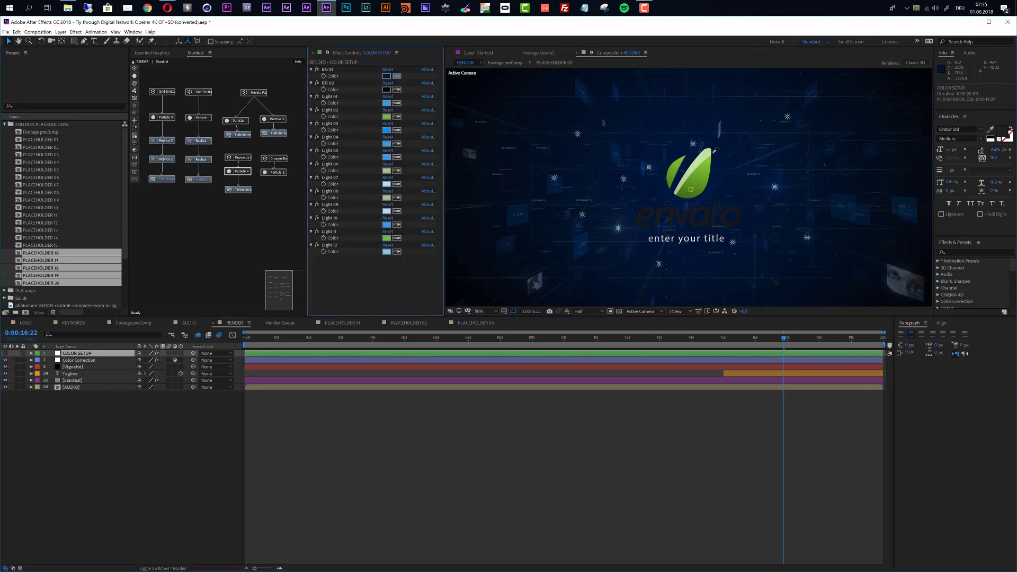
left_click(706, 155)
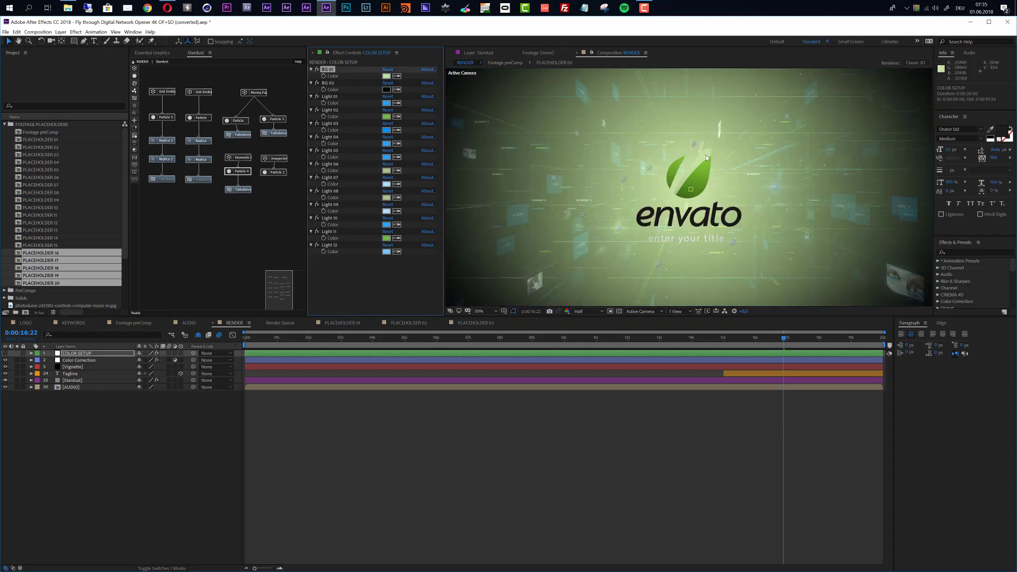
left_click(386, 76)
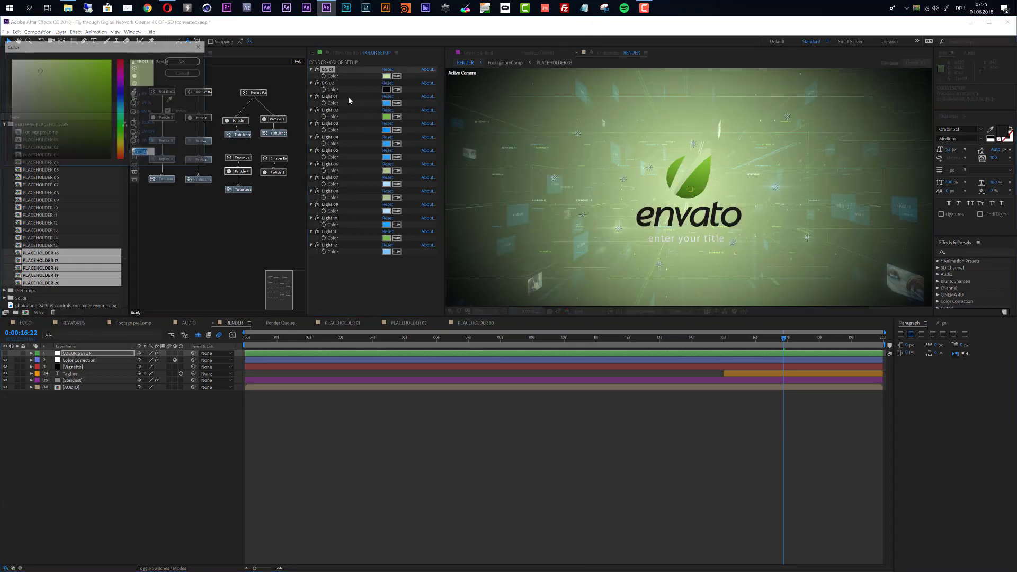
left_click(121, 137)
left_click_drag(122, 141, 123, 144)
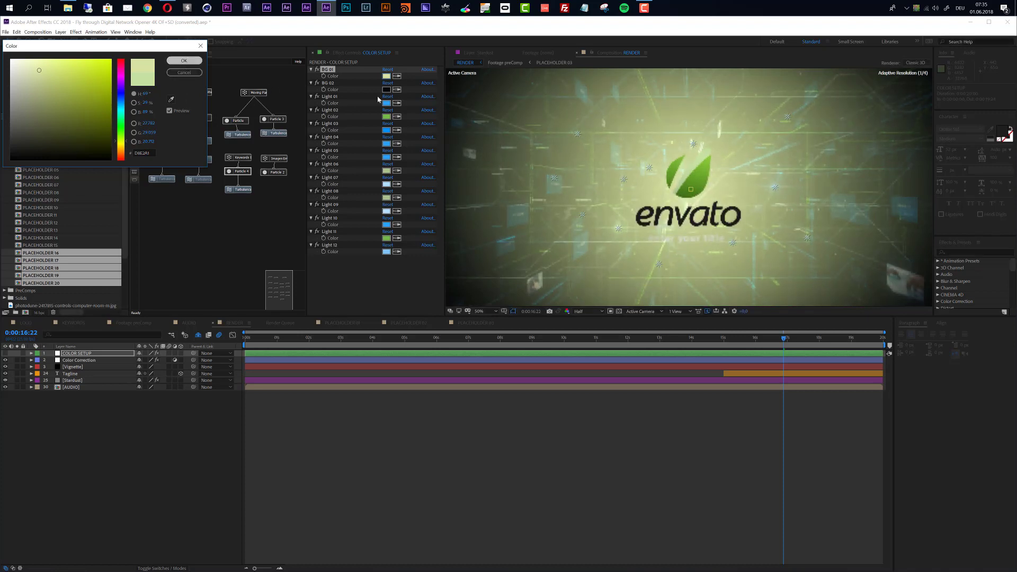
key("Return")
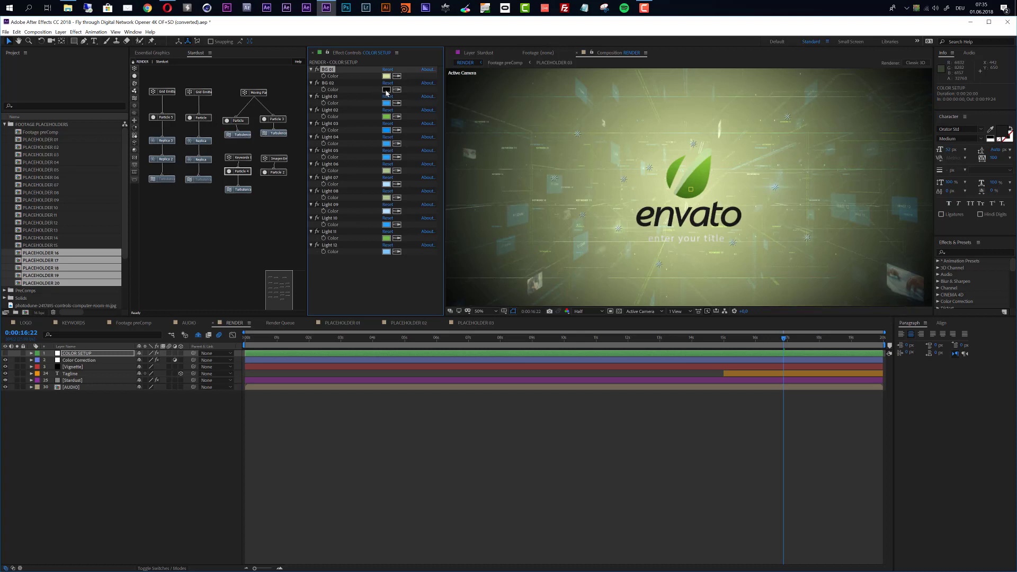
Set background colour BG 02 to deep green 28795E and check the result at 100% zoom
left_click(386, 89)
left_click(122, 118)
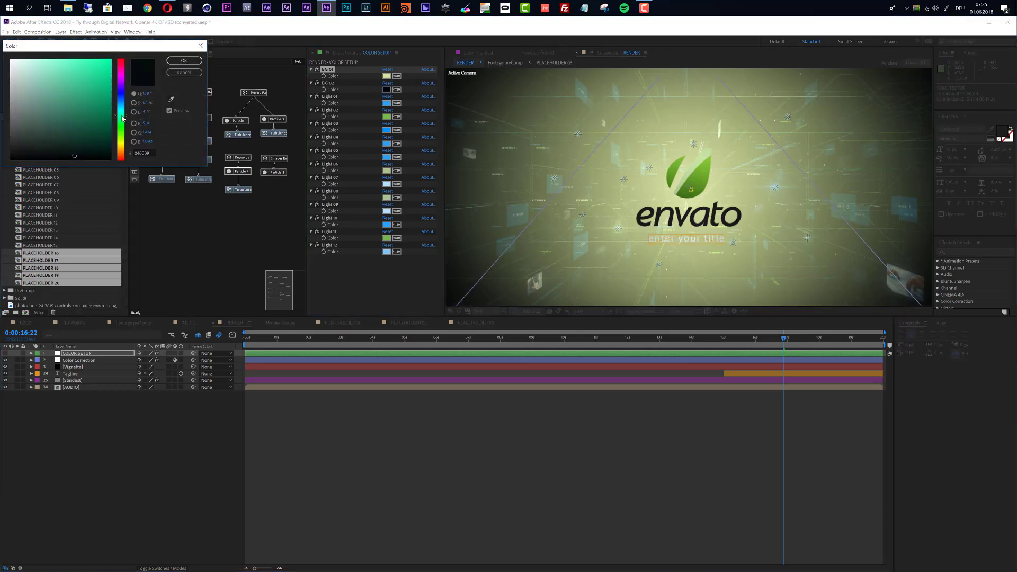
mouse_move(103, 90)
left_mouse_down()
mouse_move(101, 76)
mouse_move(113, 104)
left_mouse_up()
left_click(184, 60)
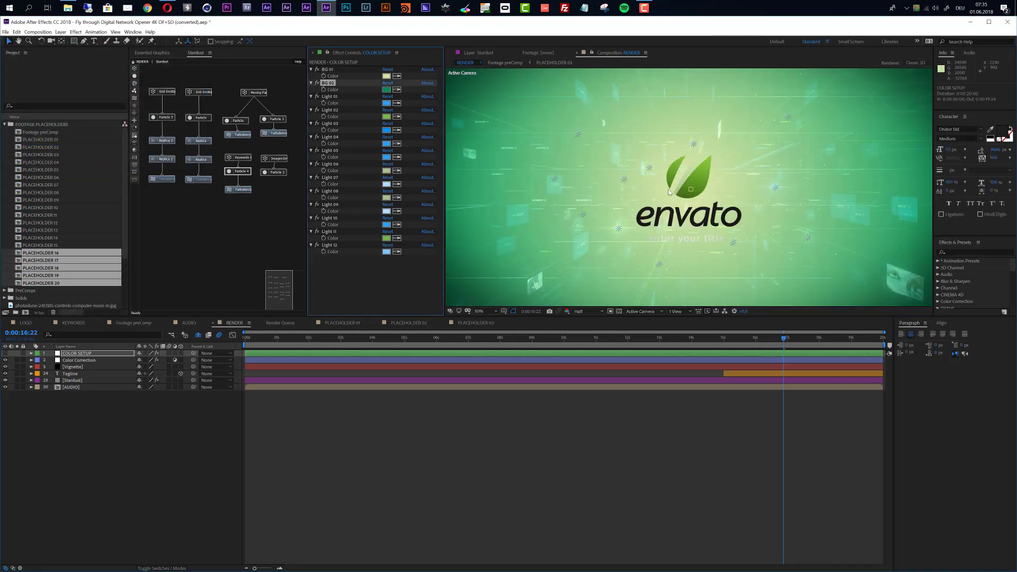
left_click(386, 89)
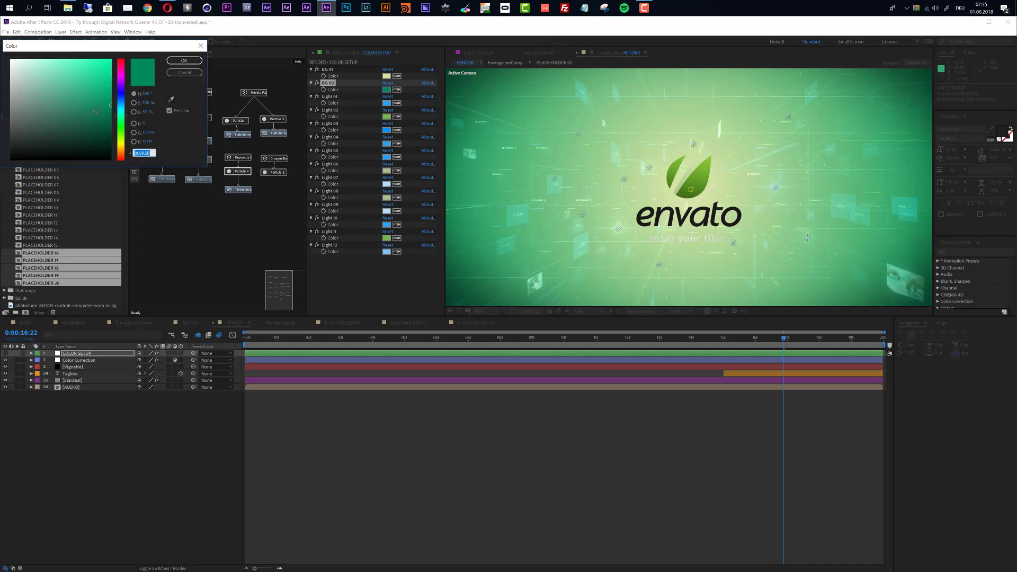
left_click_drag(81, 109, 74, 112)
left_click(184, 61)
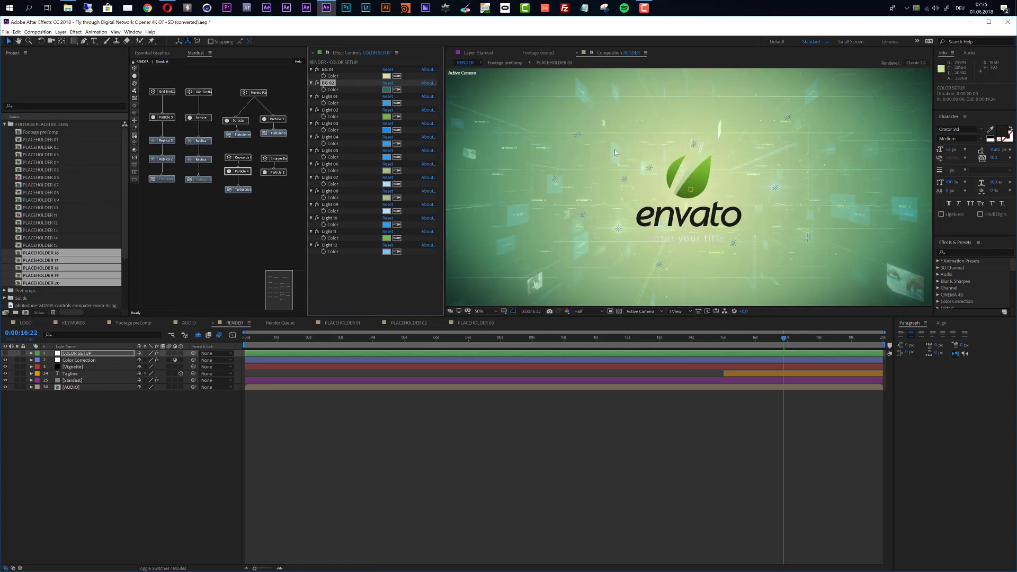
key("period")
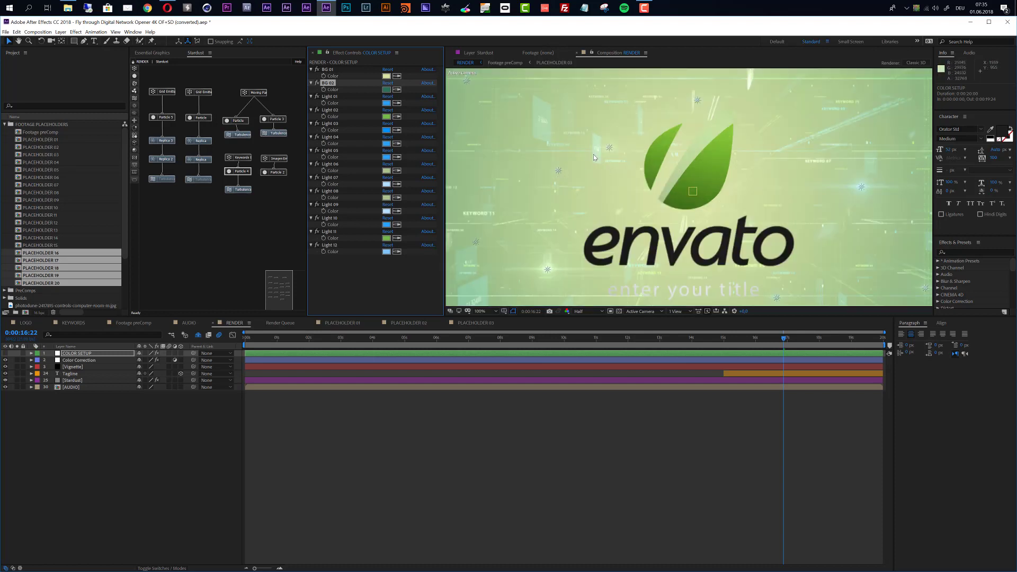
key("comma")
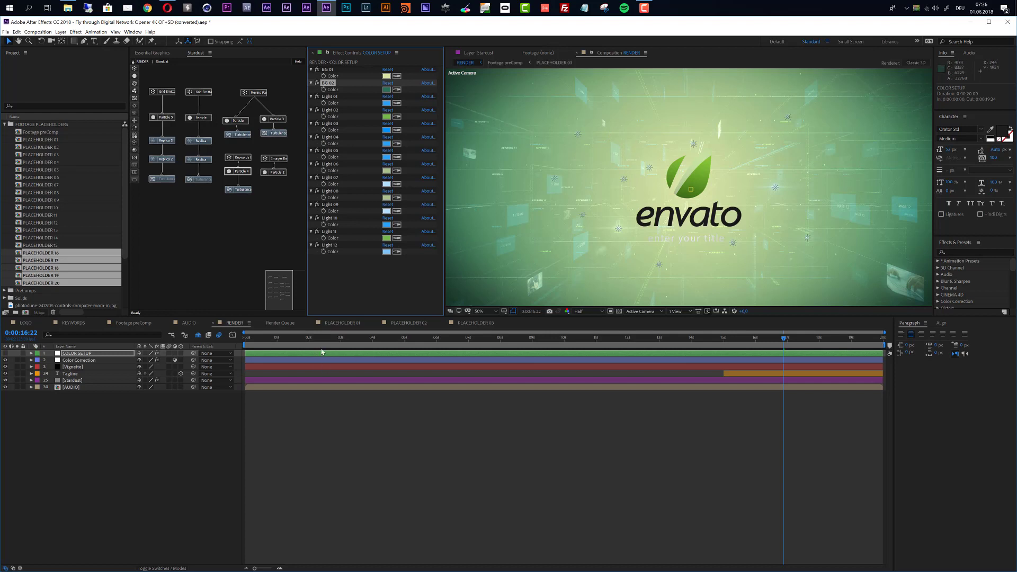
left_click(80, 381)
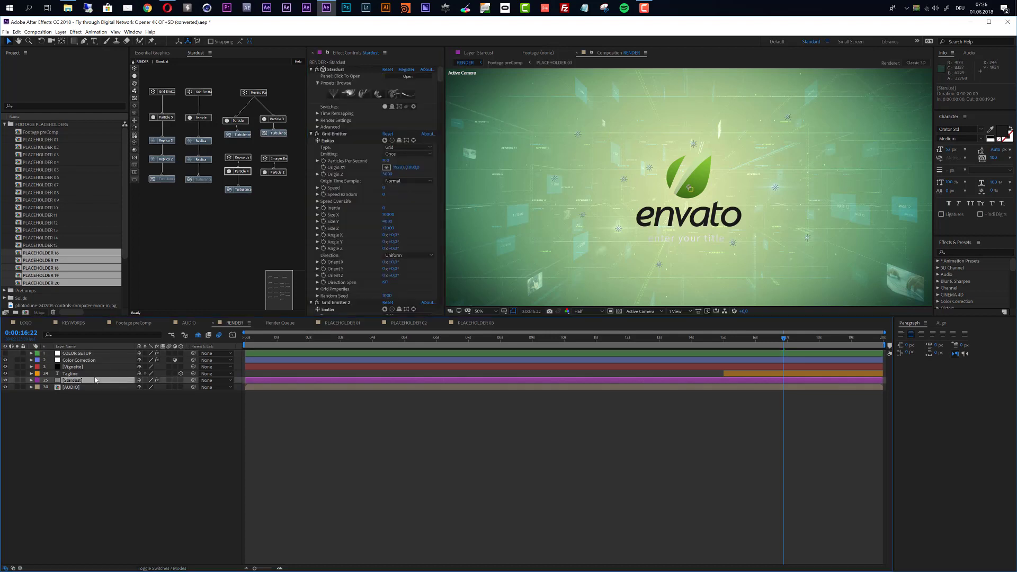
Switch the Stardust layer's blending mode from Add to Normal in the Modes column
key("F4")
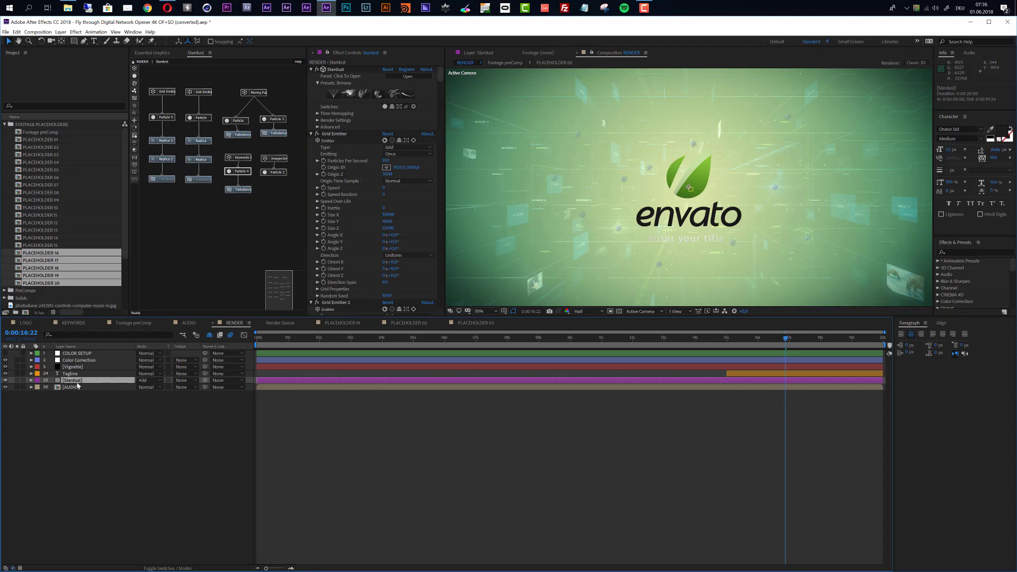
left_click(149, 382)
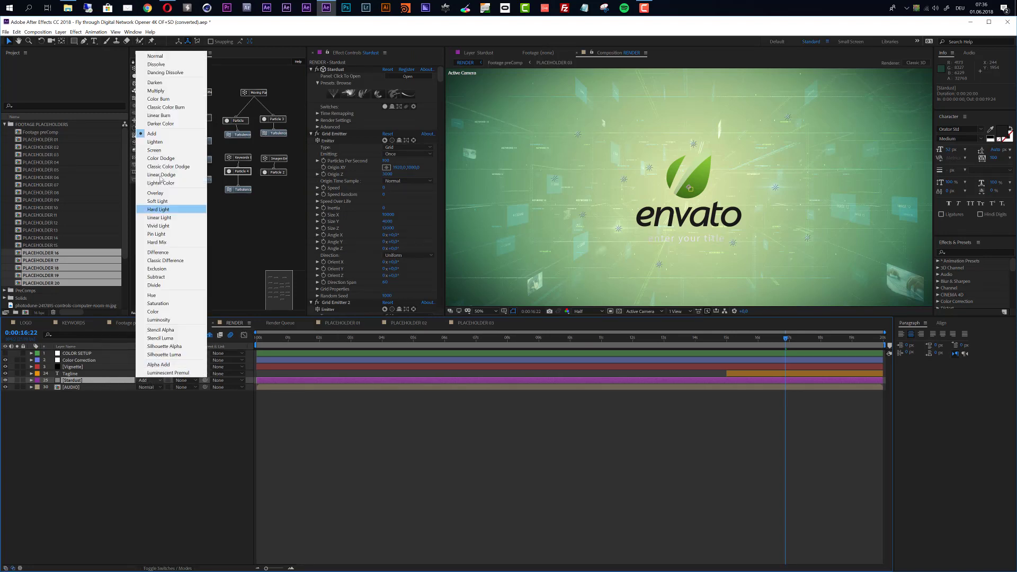
left_click(156, 56)
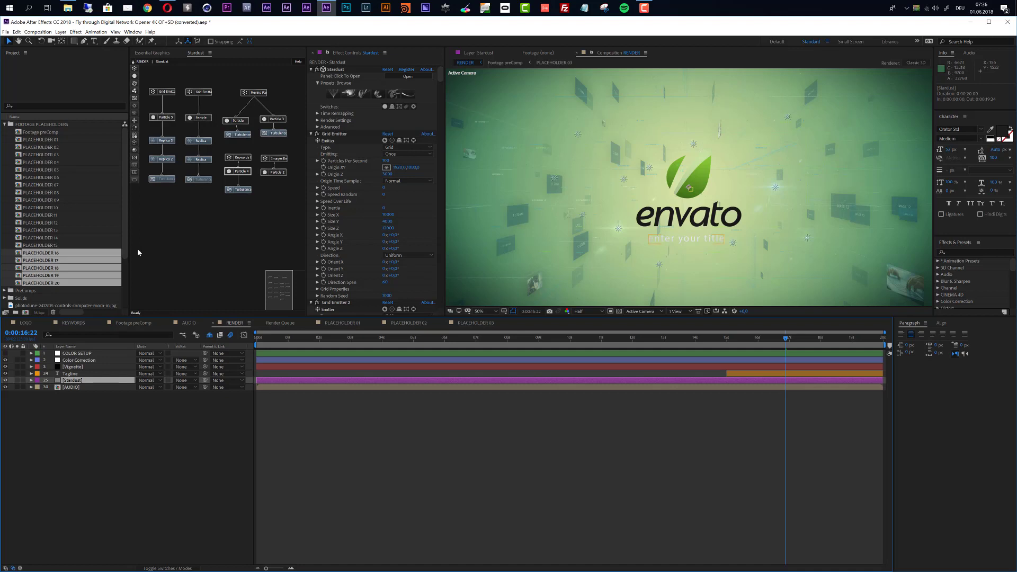
Set the Transfer Mode to Normal for Particle 5 and the Particle emitters
left_click(173, 119)
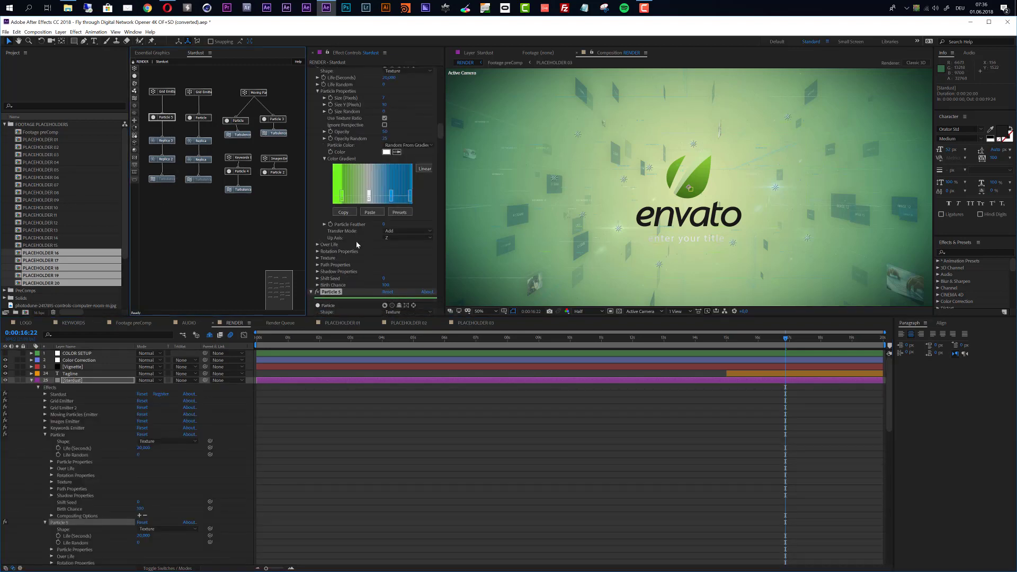
scroll(358, 244, "down", 6)
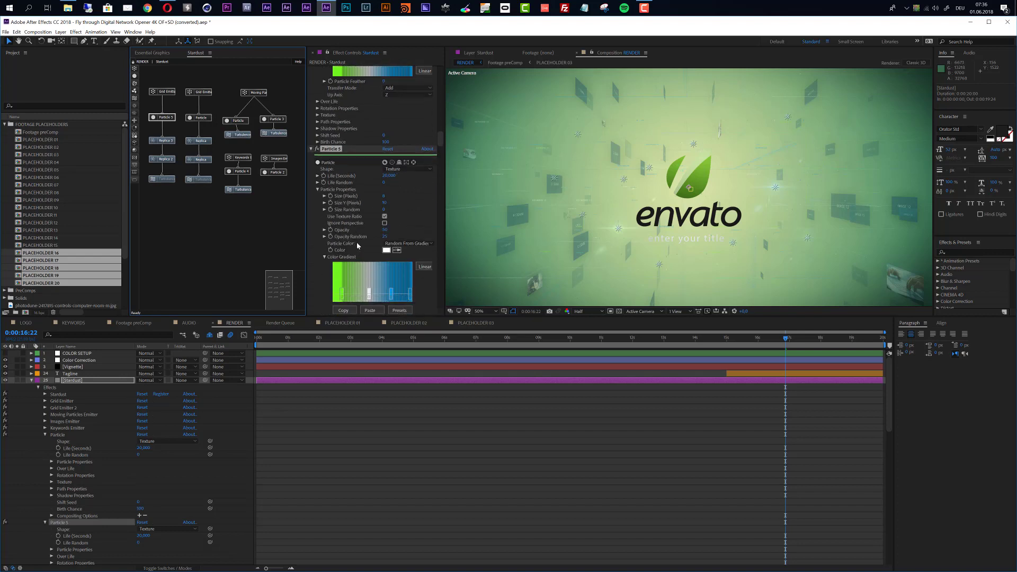
scroll(358, 245, "down", 4)
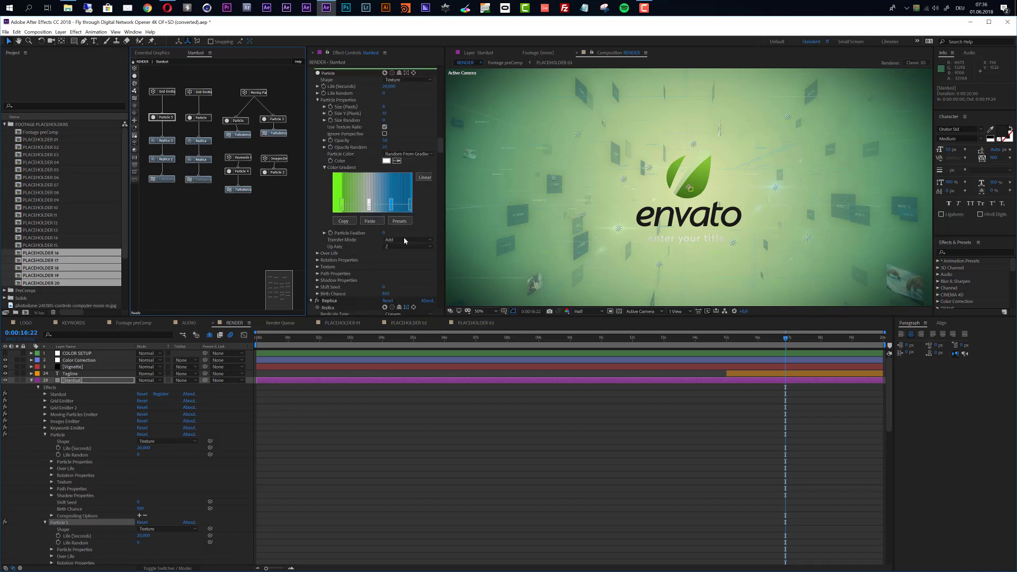
left_click(405, 240)
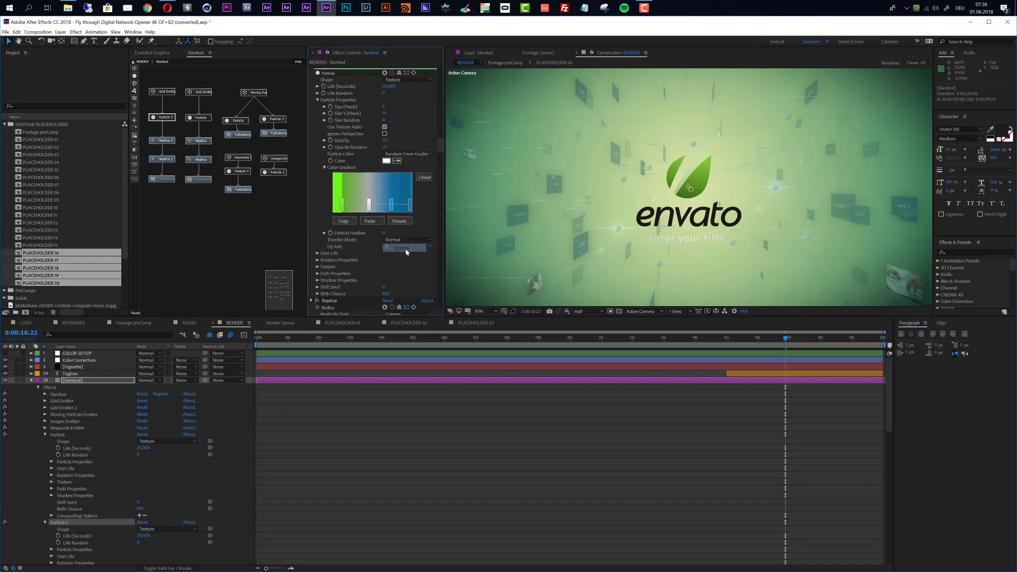
left_click(198, 118)
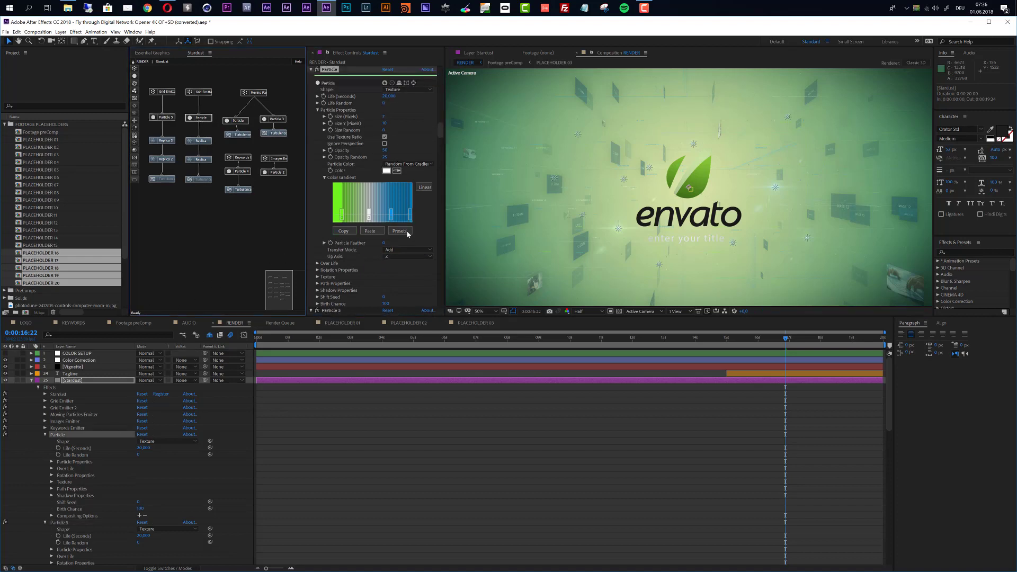
left_click(406, 249)
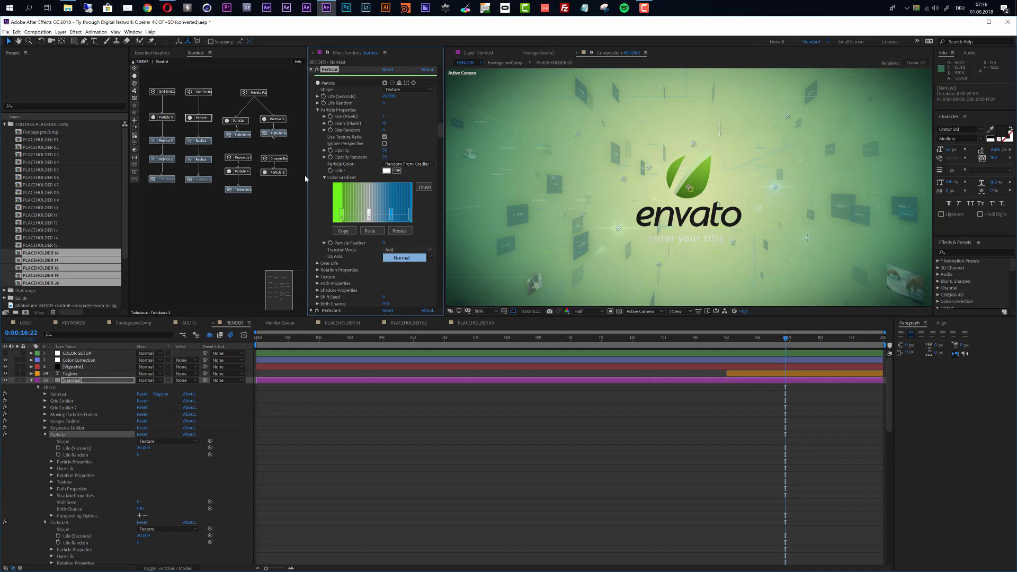
left_click(244, 122)
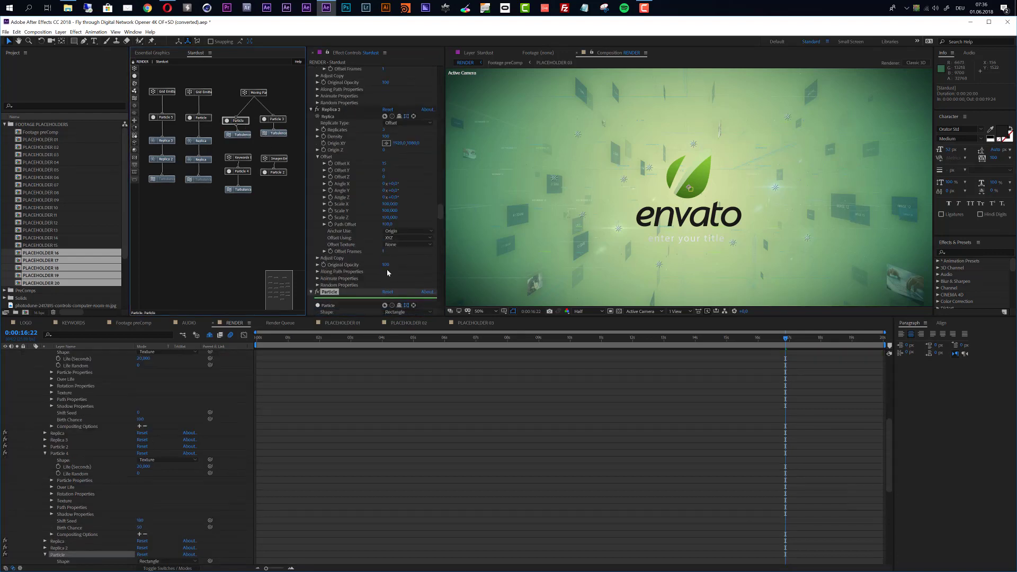
scroll(387, 273, "down", 6)
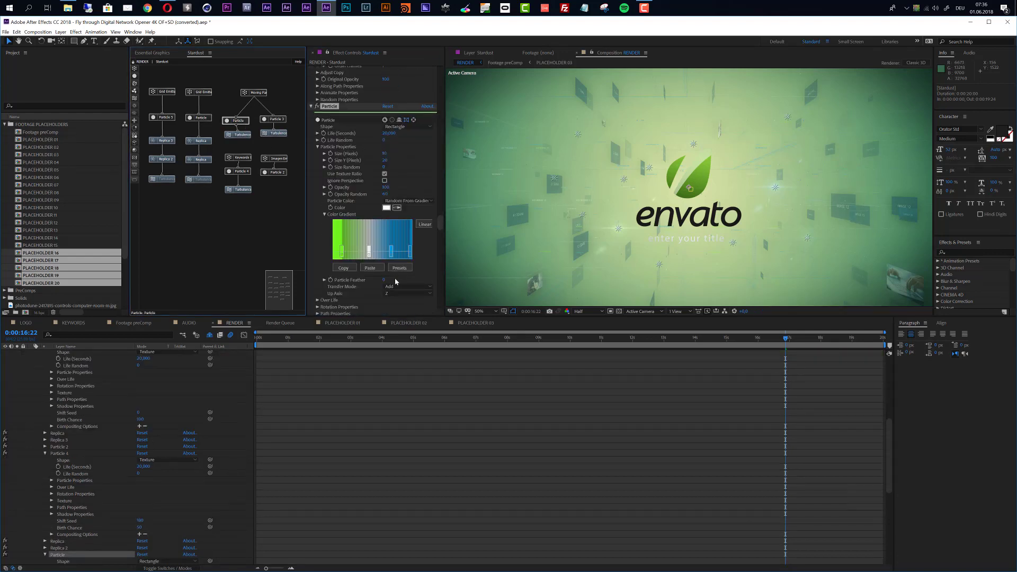
left_click(405, 287)
left_click(403, 295)
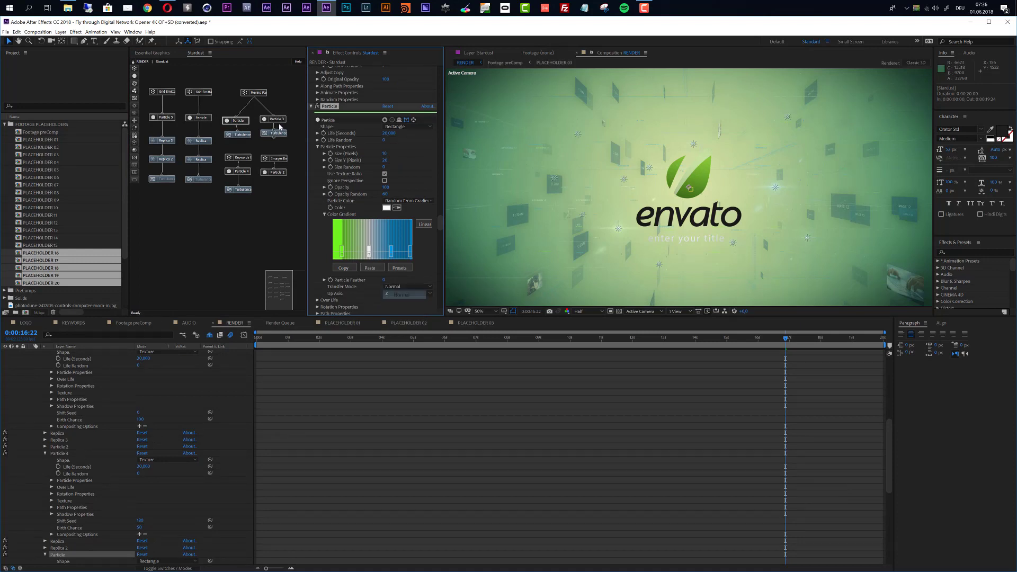
Set the Particle 3 and Particle 4 transfer modes to Normal
left_click(277, 119)
scroll(376, 234, "down", 5)
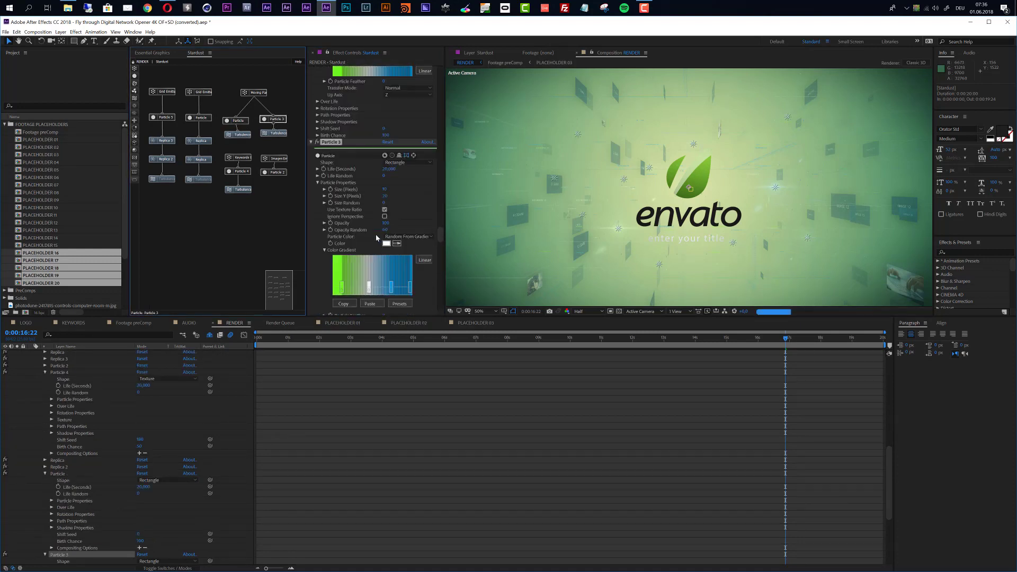
scroll(398, 265, "down", 2)
left_click(402, 269)
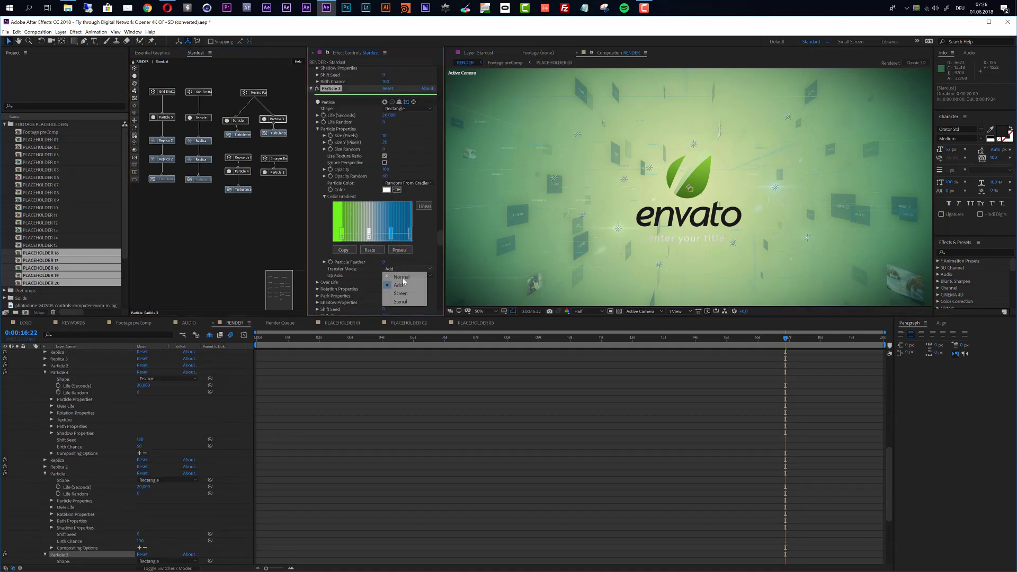
left_click(402, 277)
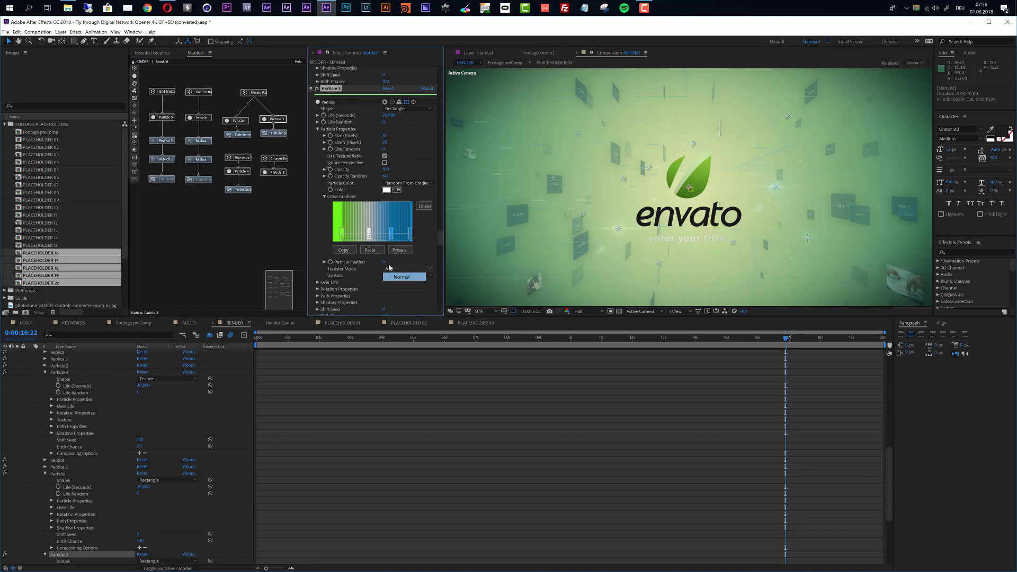
left_click(240, 172)
scroll(354, 214, "down", 3)
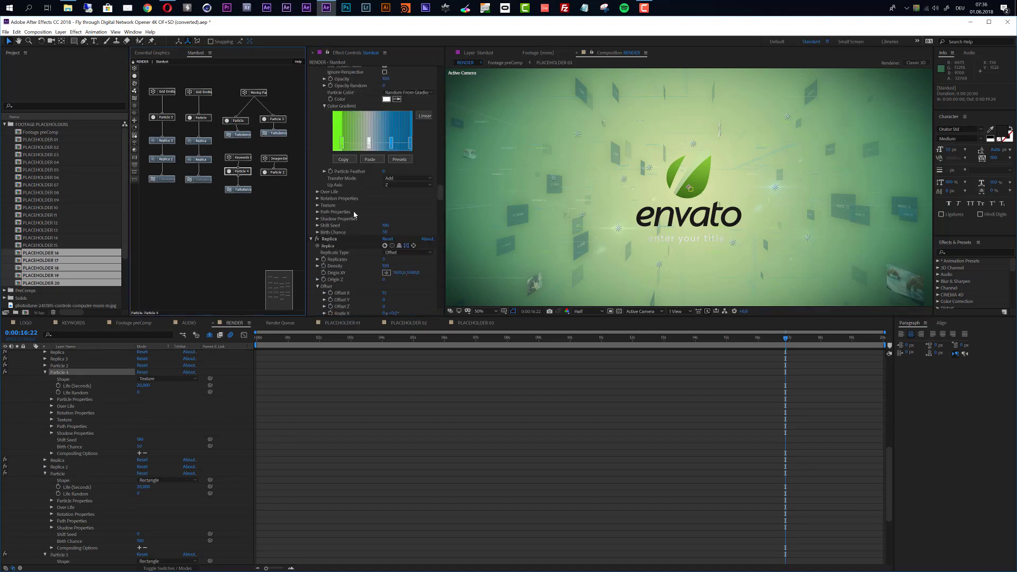
scroll(354, 214, "up", 4)
scroll(368, 221, "down", 2)
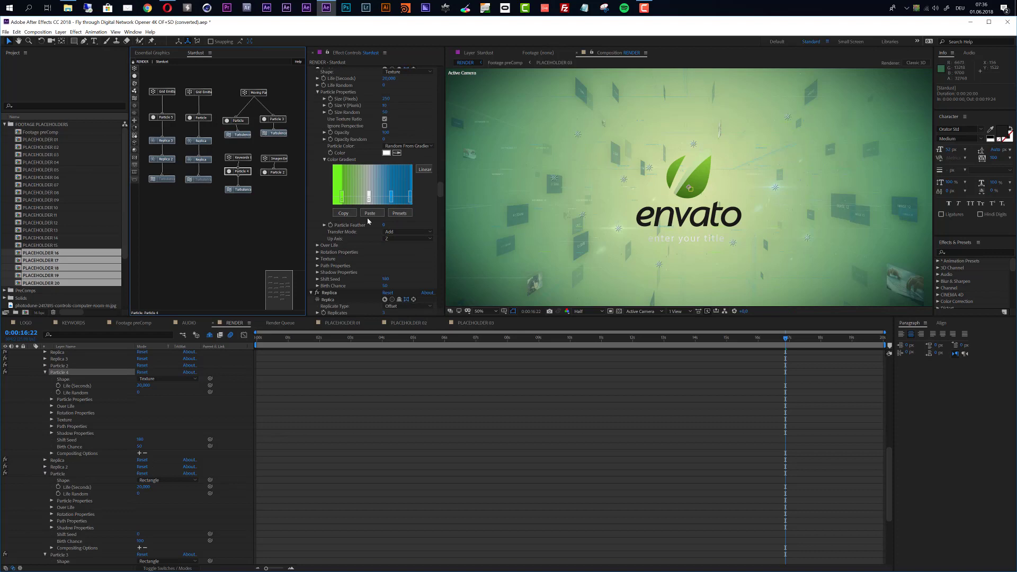
left_click(408, 234)
left_click(403, 245)
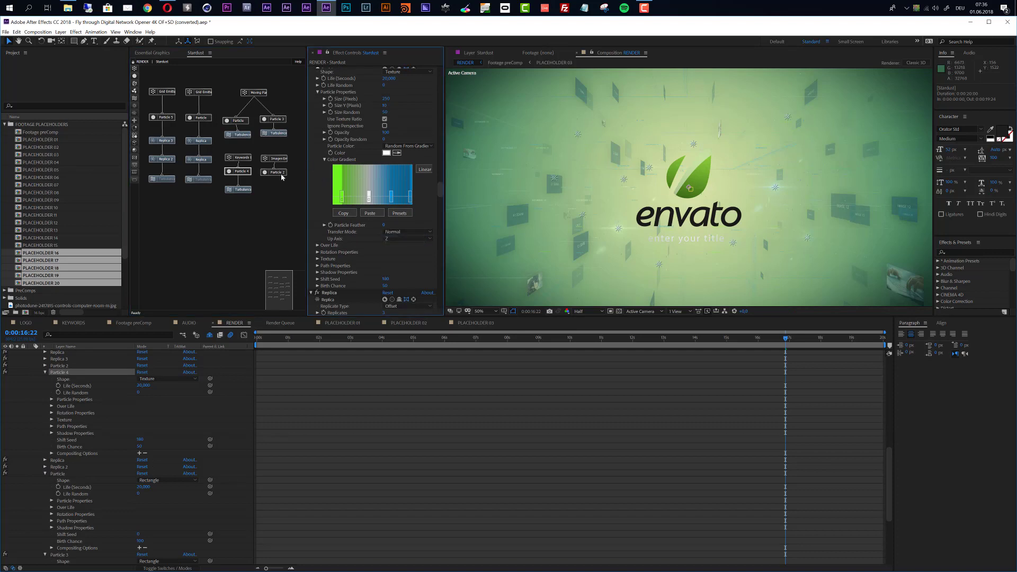
Expand Particle 2's particle properties and change its Transfer Mode to Normal
left_click(280, 172)
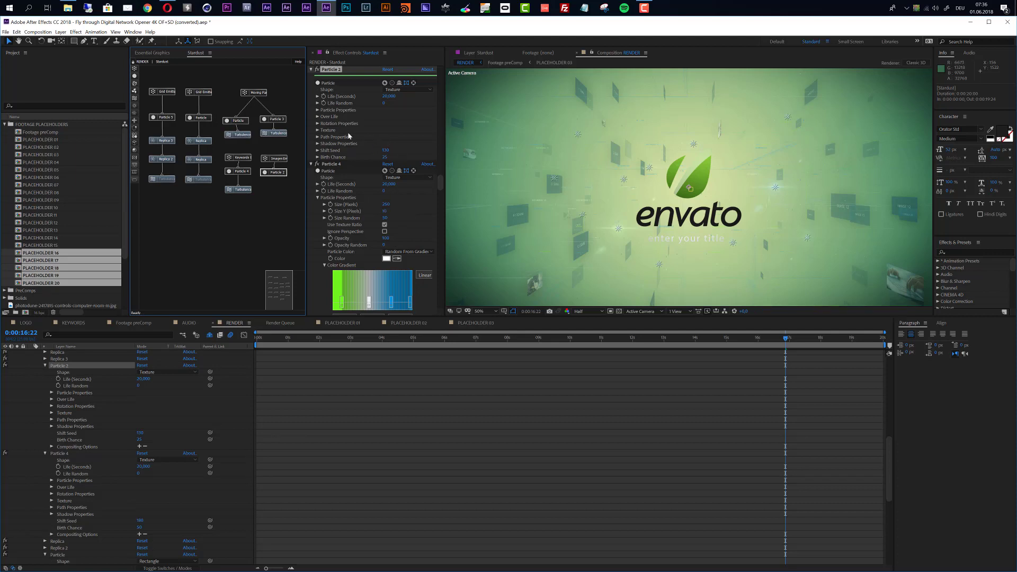
left_click(317, 110)
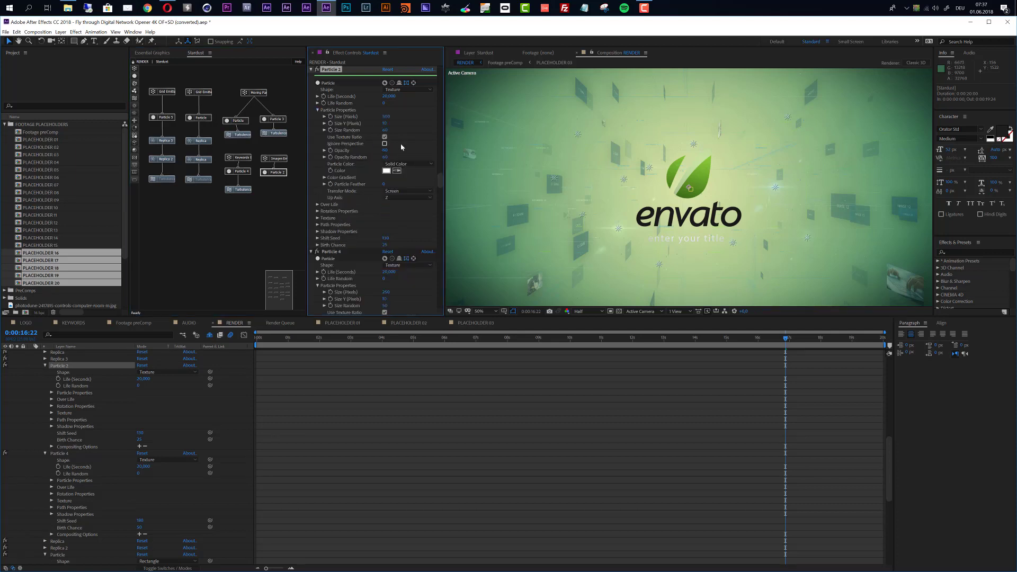
scroll(399, 141, "down", 1)
left_click(399, 173)
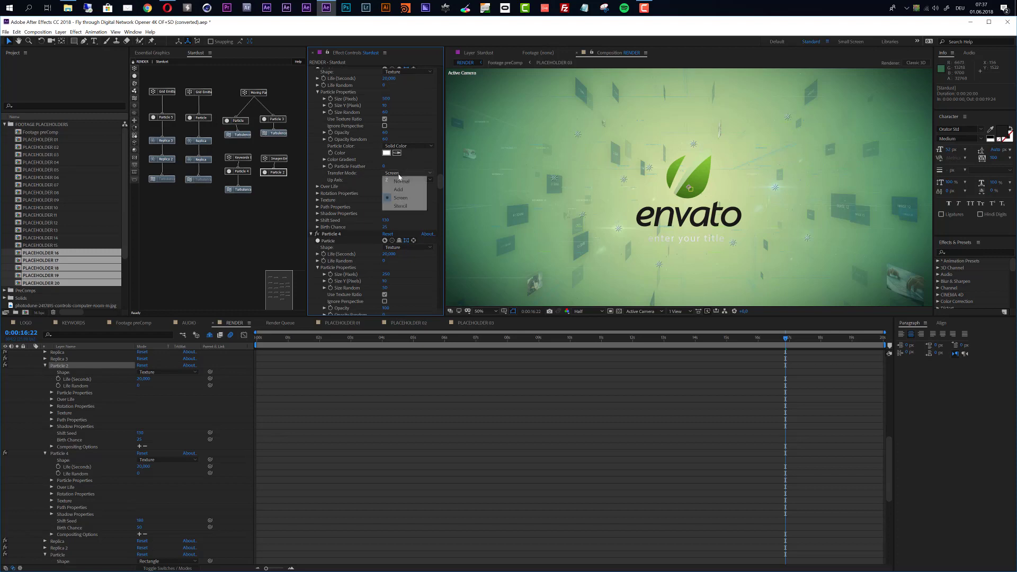
left_click(397, 180)
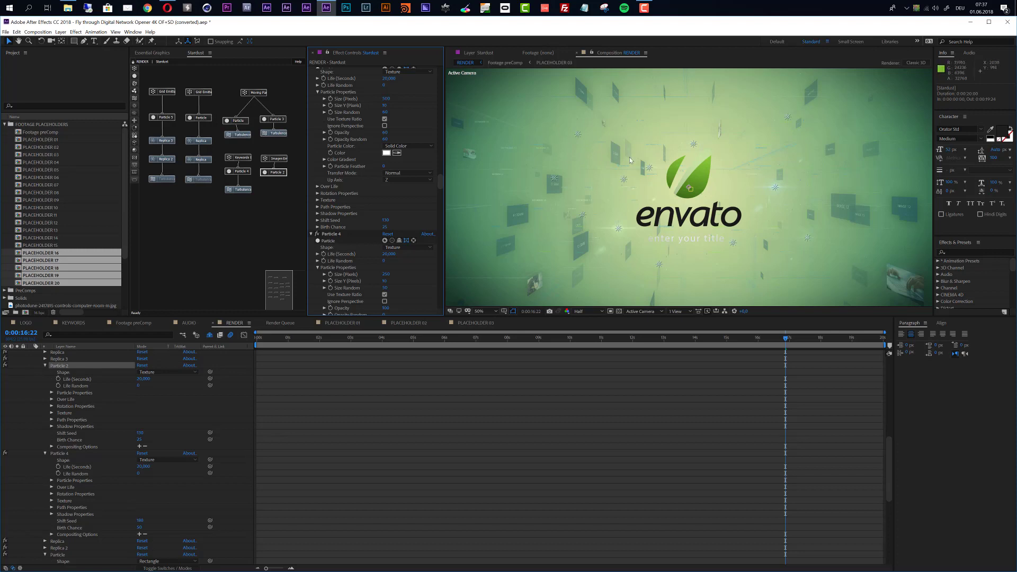
left_click(168, 117)
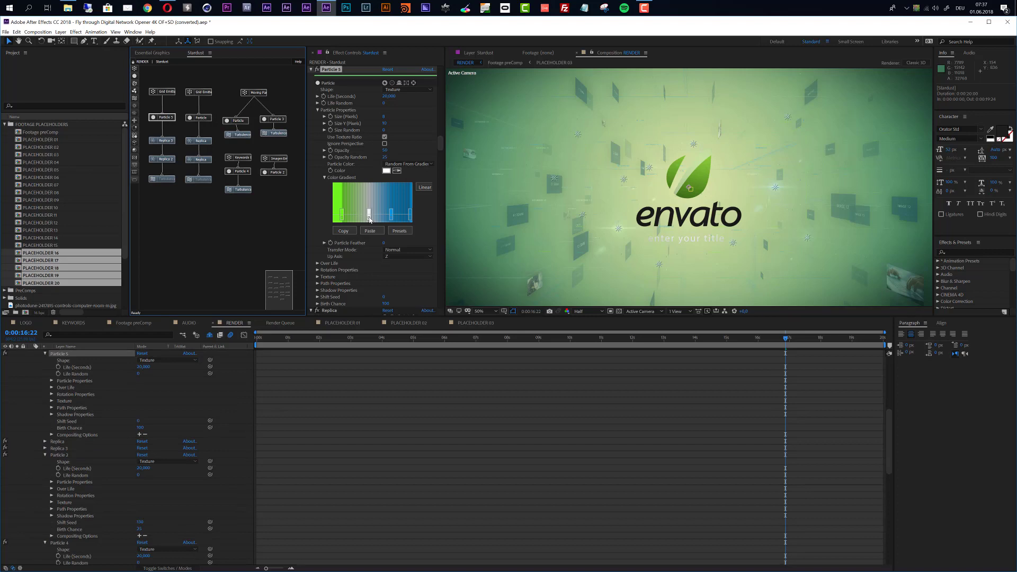
Recolour the Particle 5 gradient stops to deep green 173E00, near-black 001313 and blue 006194
double_click(369, 216)
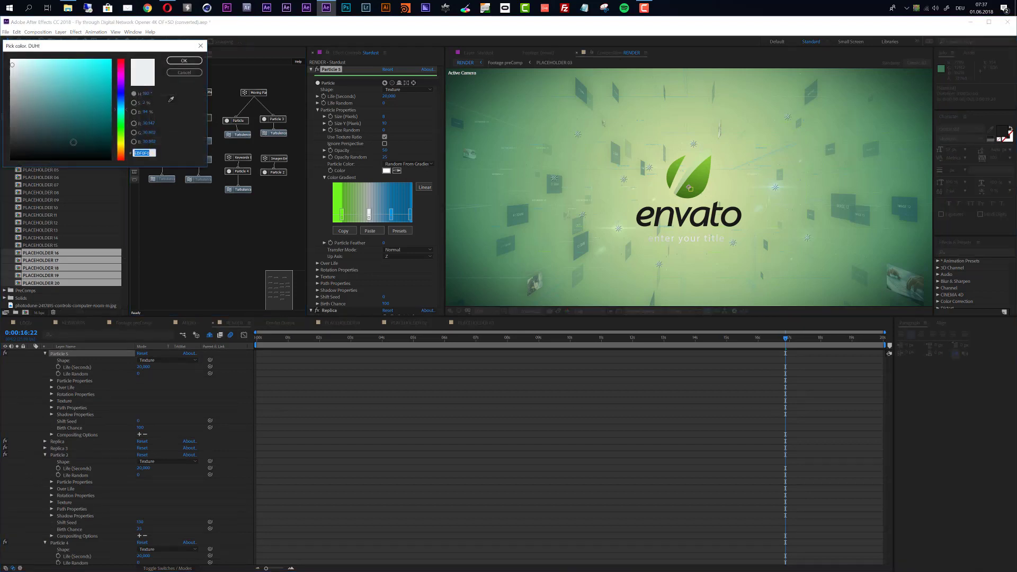
left_click(112, 152)
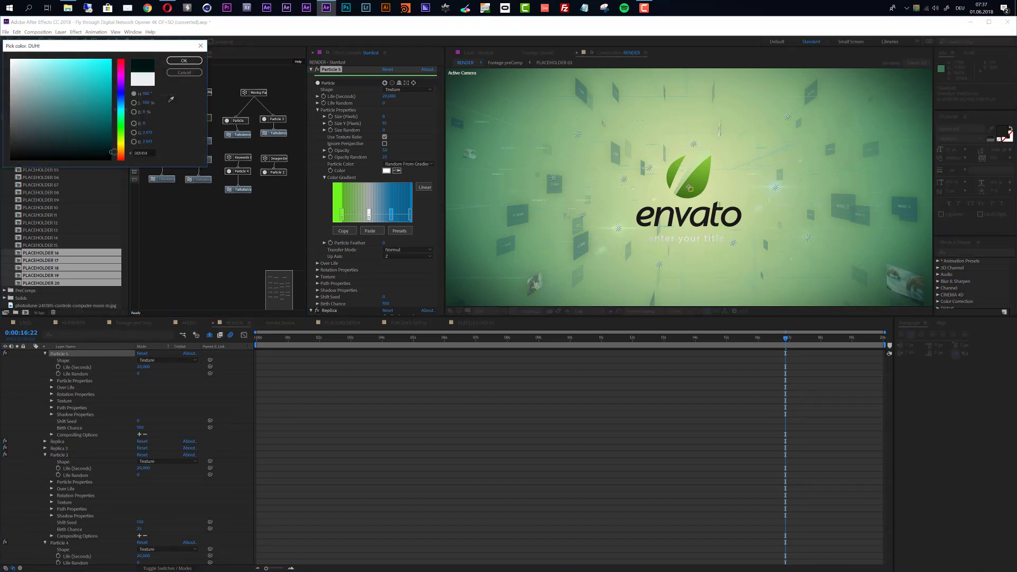
left_click(184, 60)
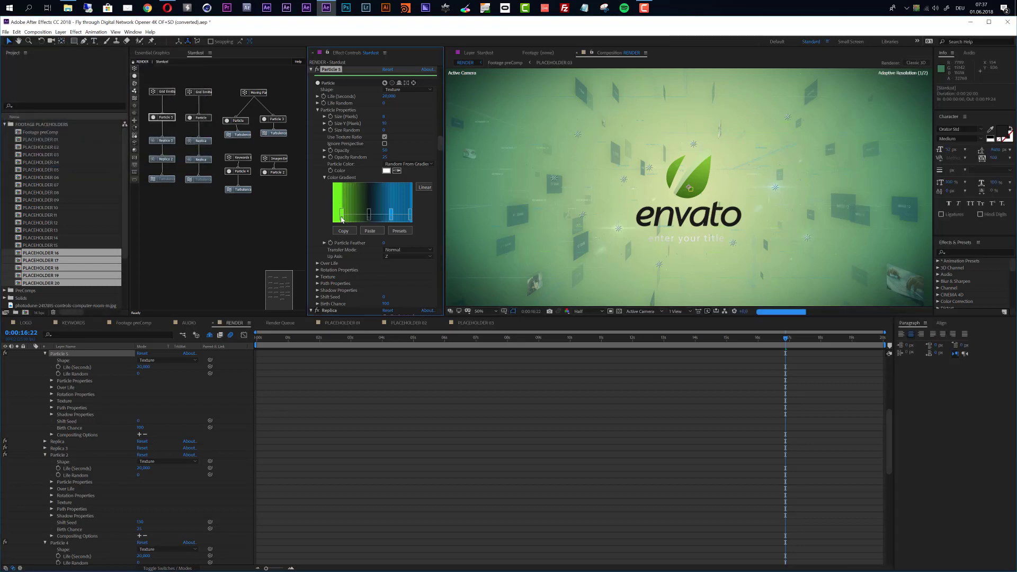
double_click(342, 216)
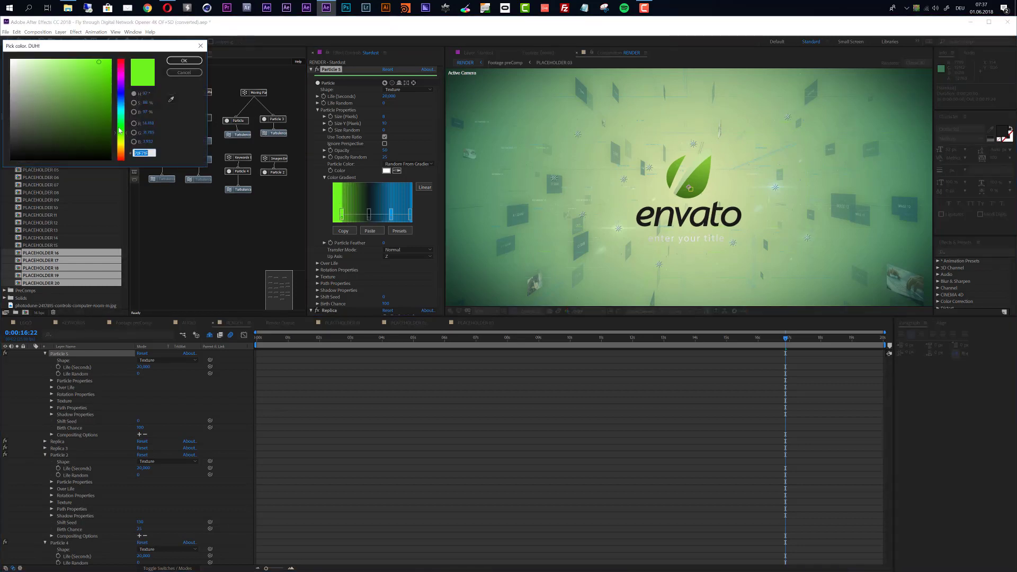
left_click_drag(106, 123, 112, 136)
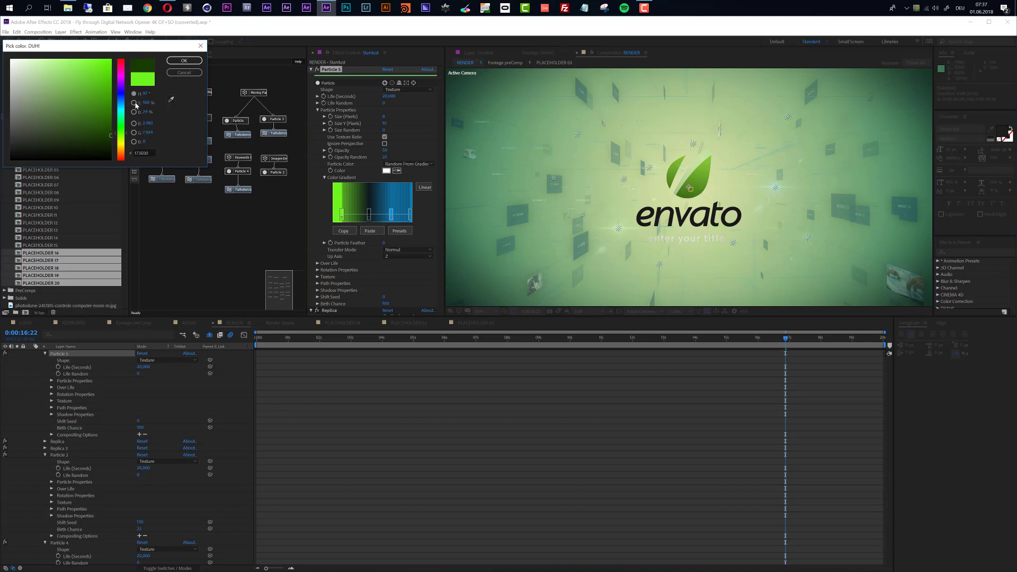
left_click(184, 60)
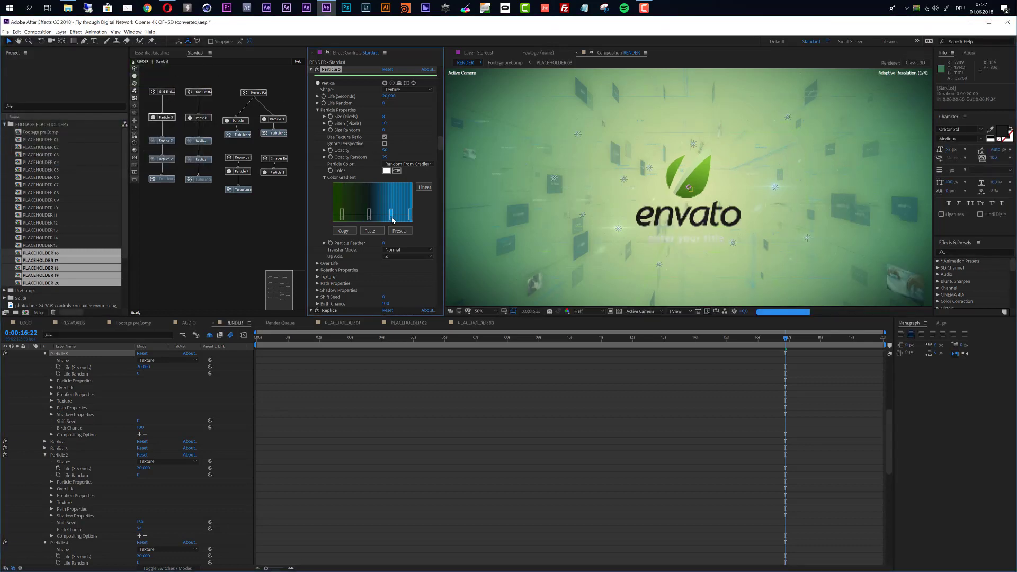
double_click(370, 214)
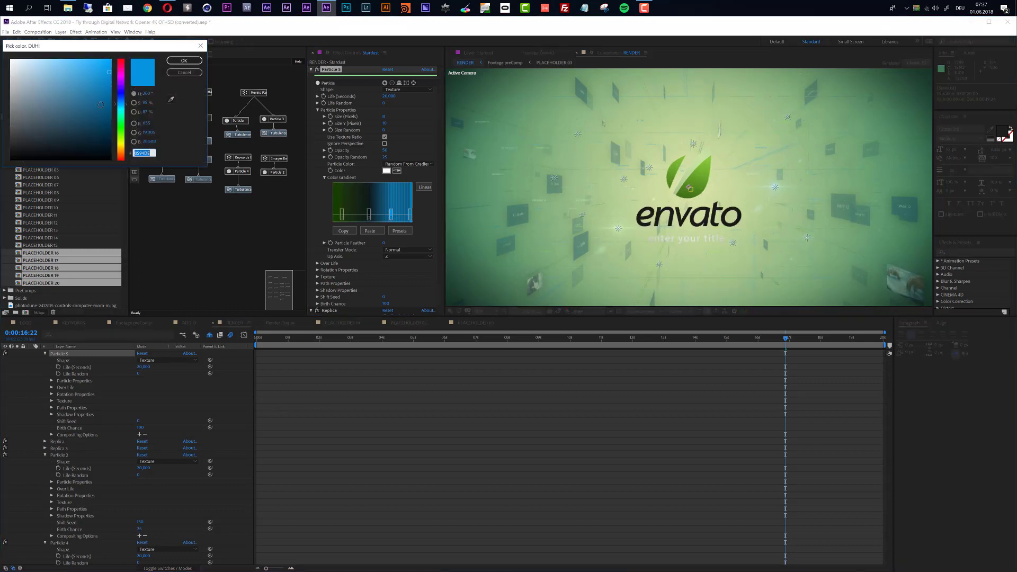
left_click(111, 102)
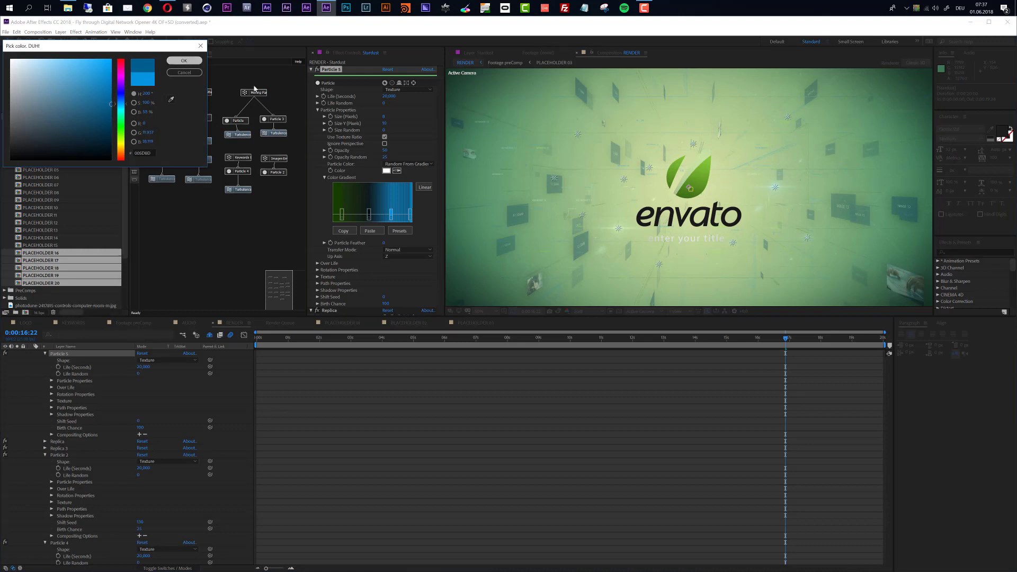
left_click(184, 60)
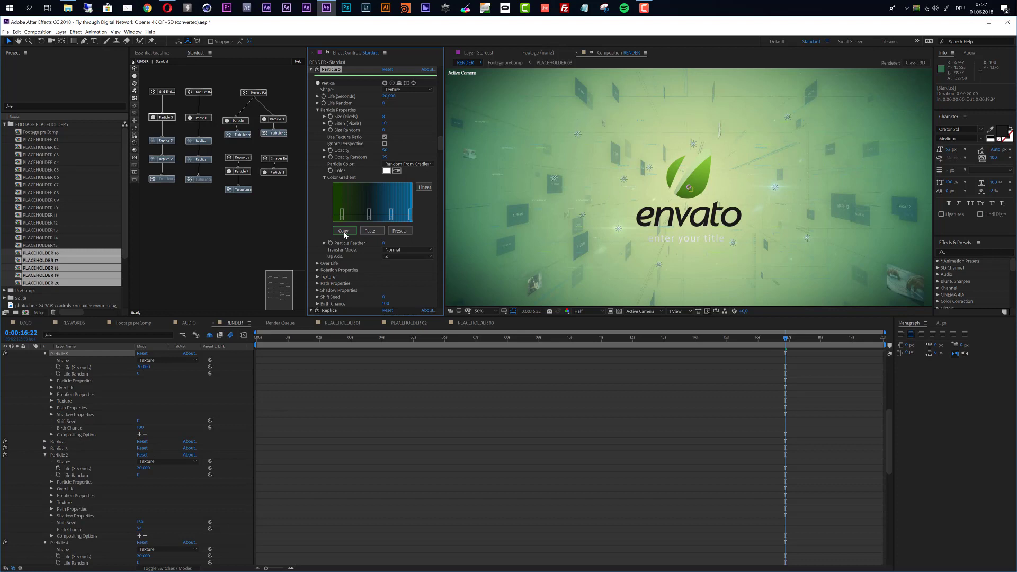
Paste the green-to-blue gradient into the Particle, Particle 3 and Particle 4 emitters
left_click(209, 118)
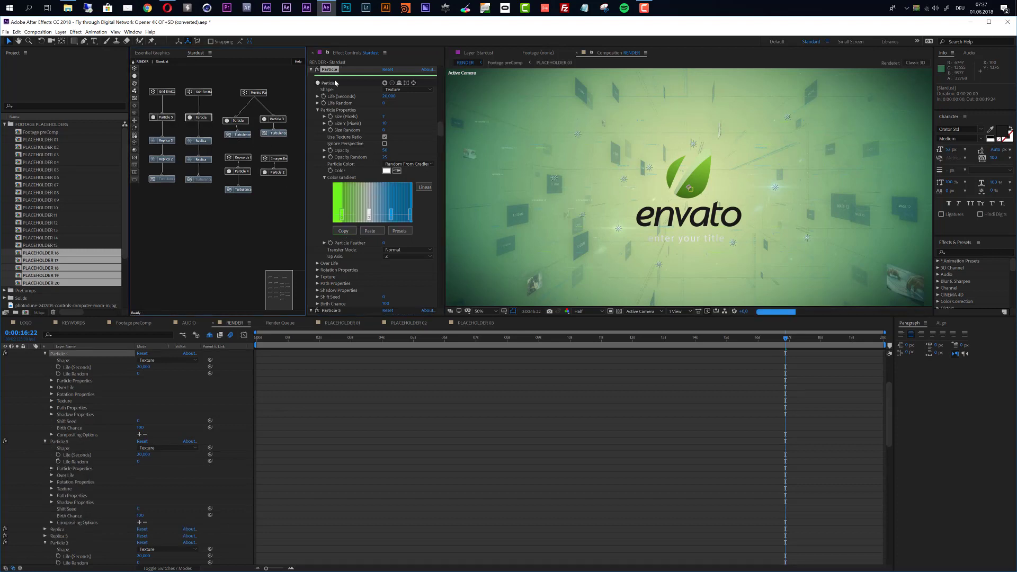
left_click(370, 231)
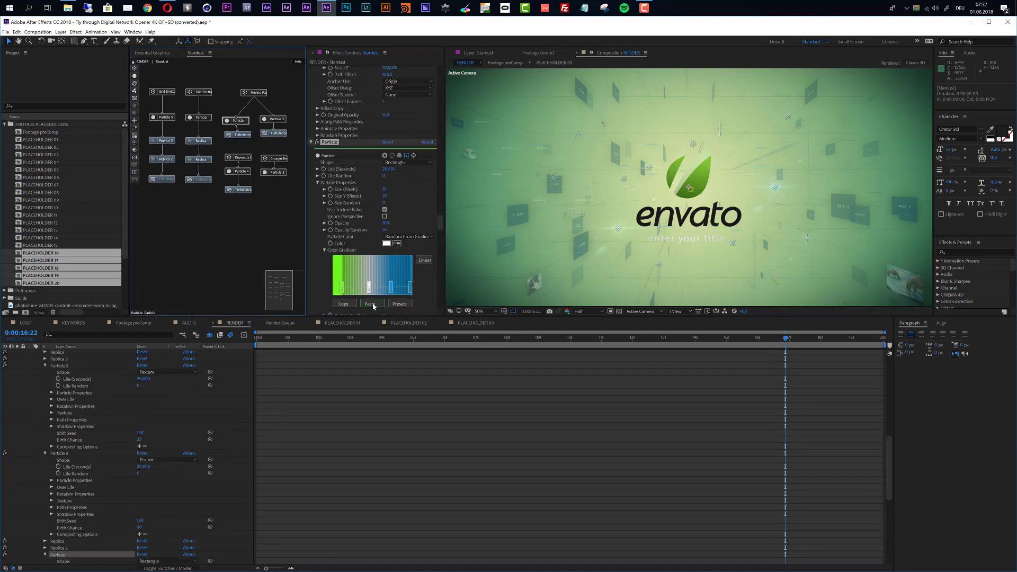
left_click(371, 303)
left_click(275, 120)
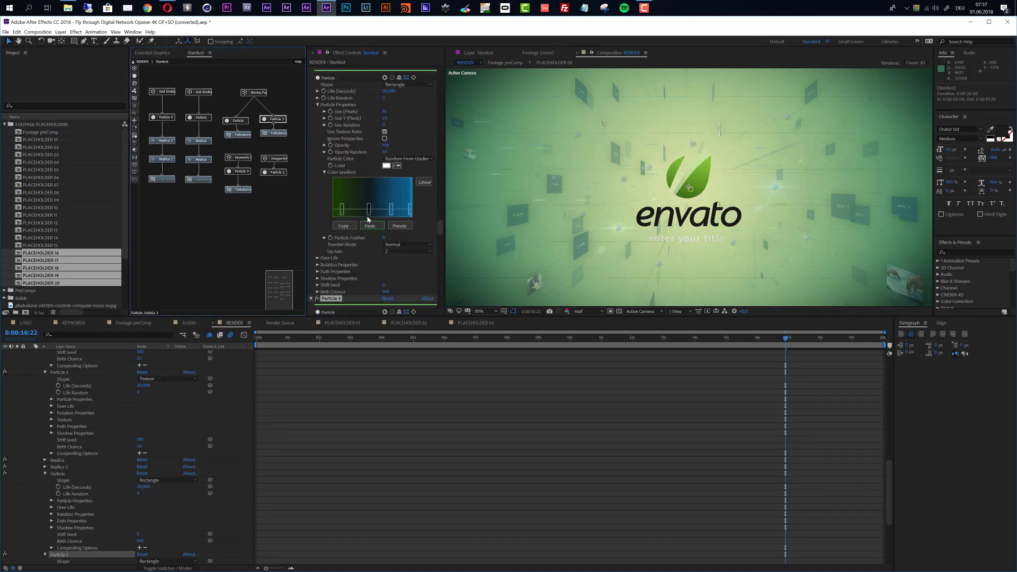
left_click(370, 225)
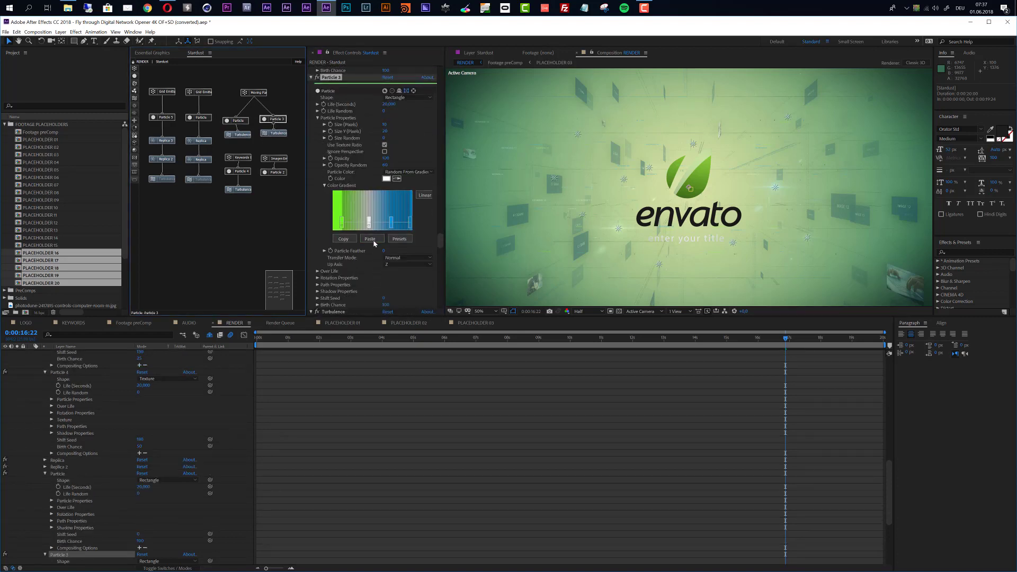
left_click(370, 239)
left_click(249, 171)
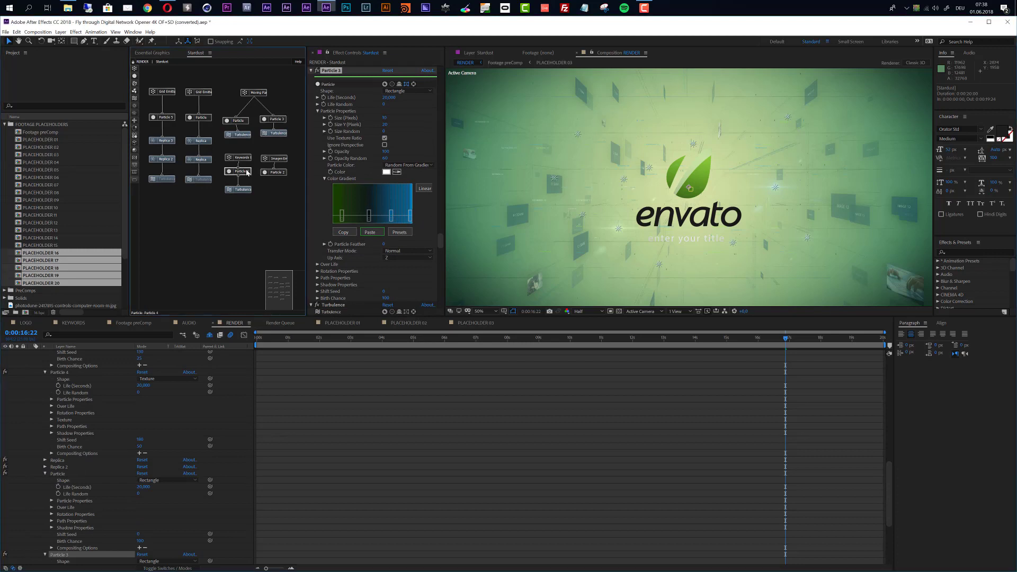
left_click(369, 231)
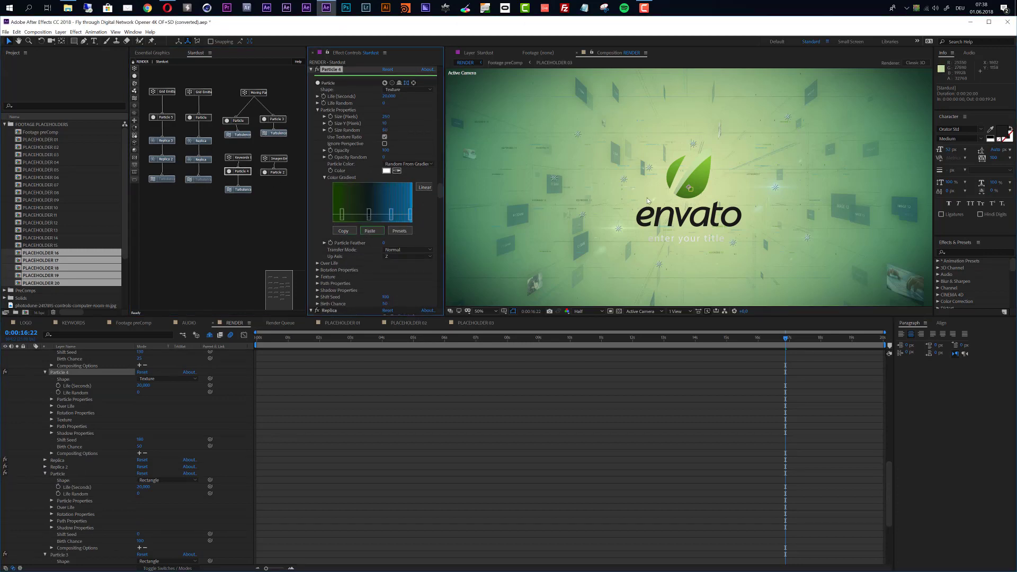
Jump to 0:00:08:07, select the Glow effect in Effect Controls, and zoom the viewer to 25%
left_click(516, 342)
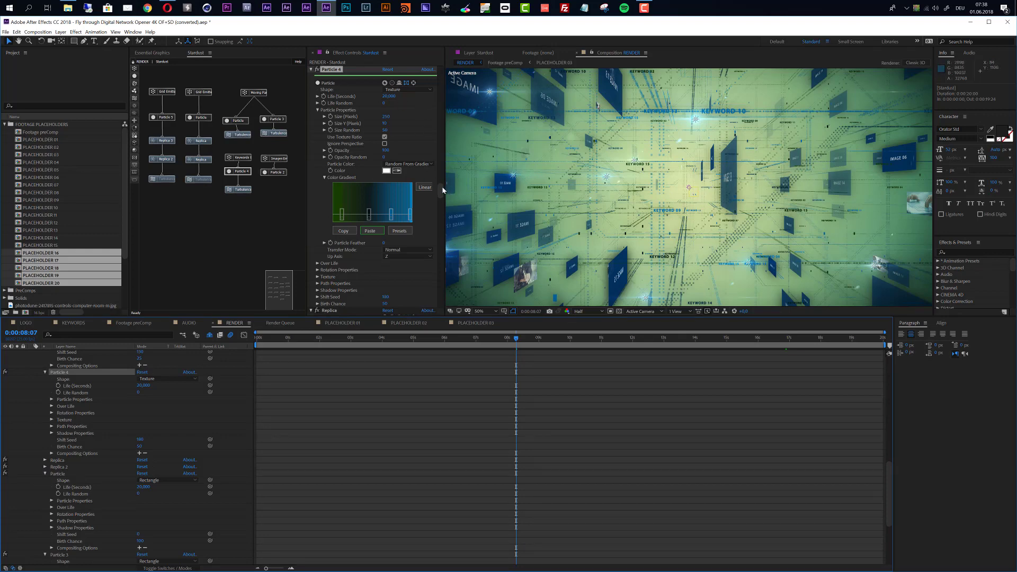
left_click_drag(443, 191, 444, 307)
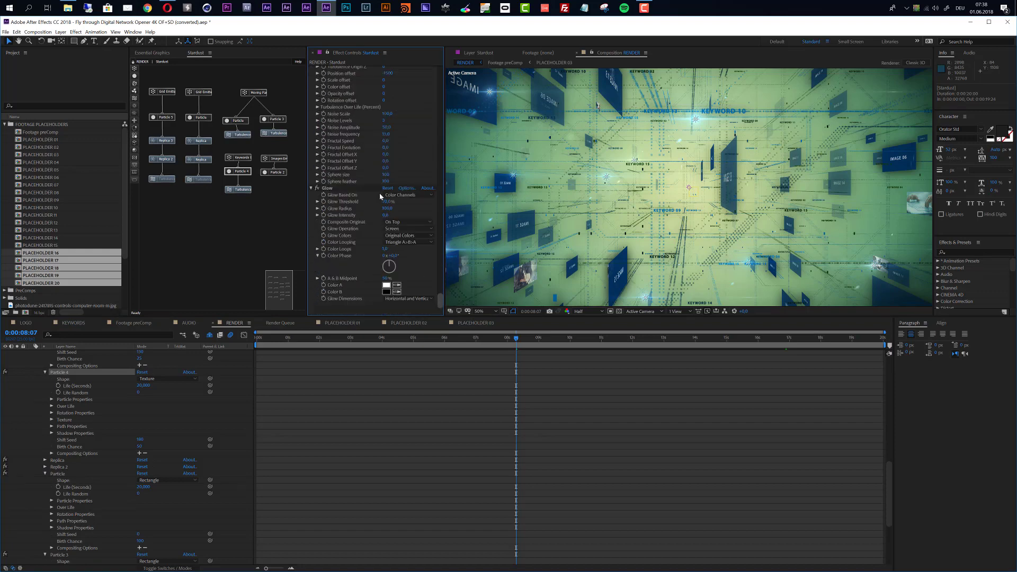
left_click(331, 189)
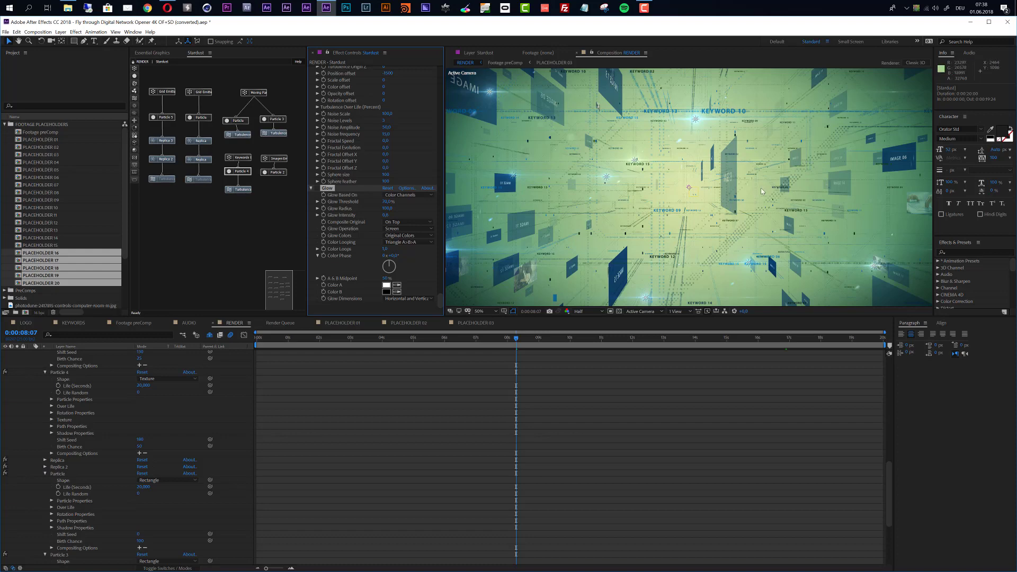
key("comma")
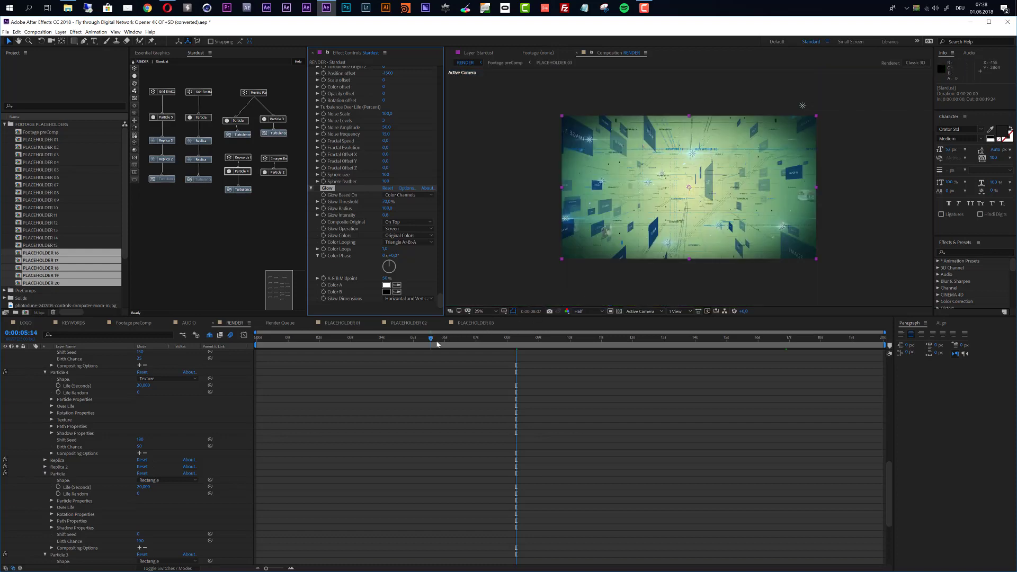
Preview the opener at 0:00:05:14, 0:00:02:01 and 0:00:15:21, ending on the 0:00:17:17 logo frame
left_click(431, 338)
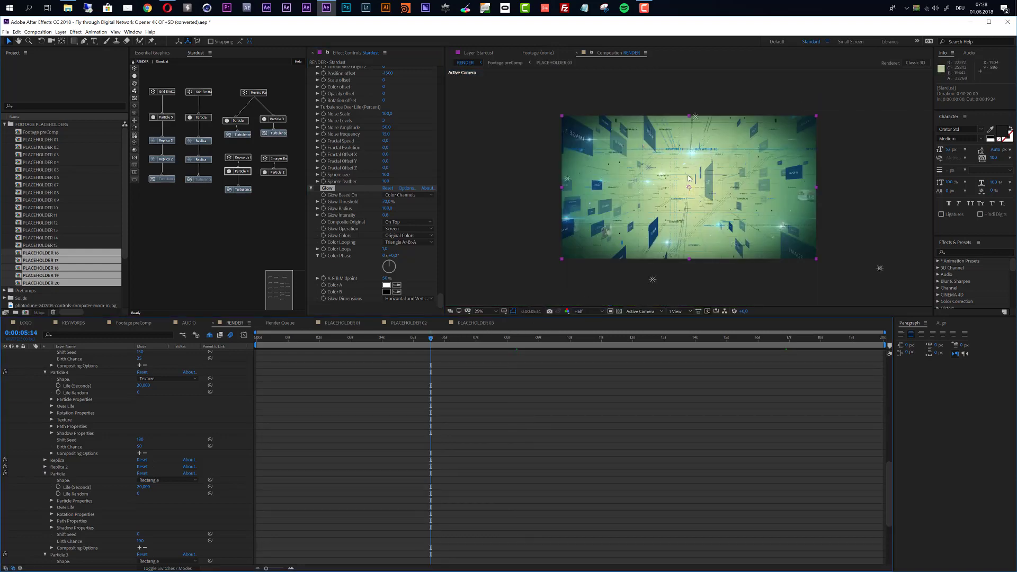
left_click(321, 338)
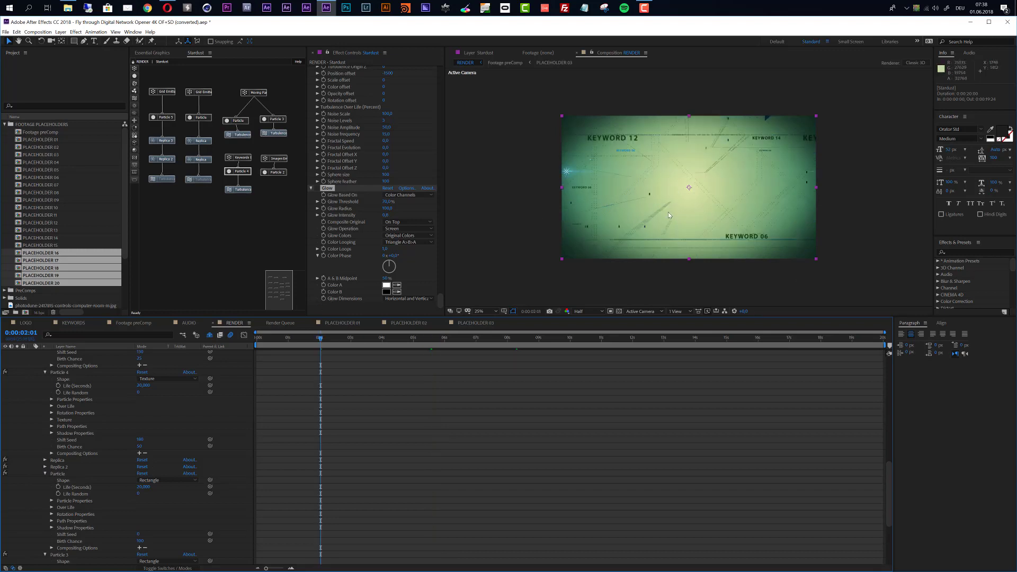
left_click(753, 343)
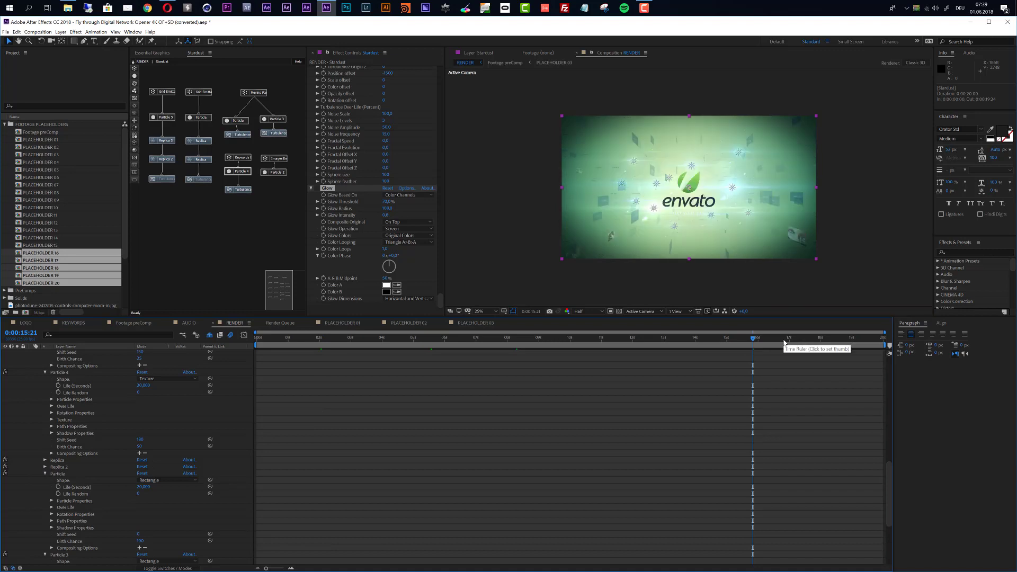
left_click(811, 344)
scroll(593, 231, "up", 1)
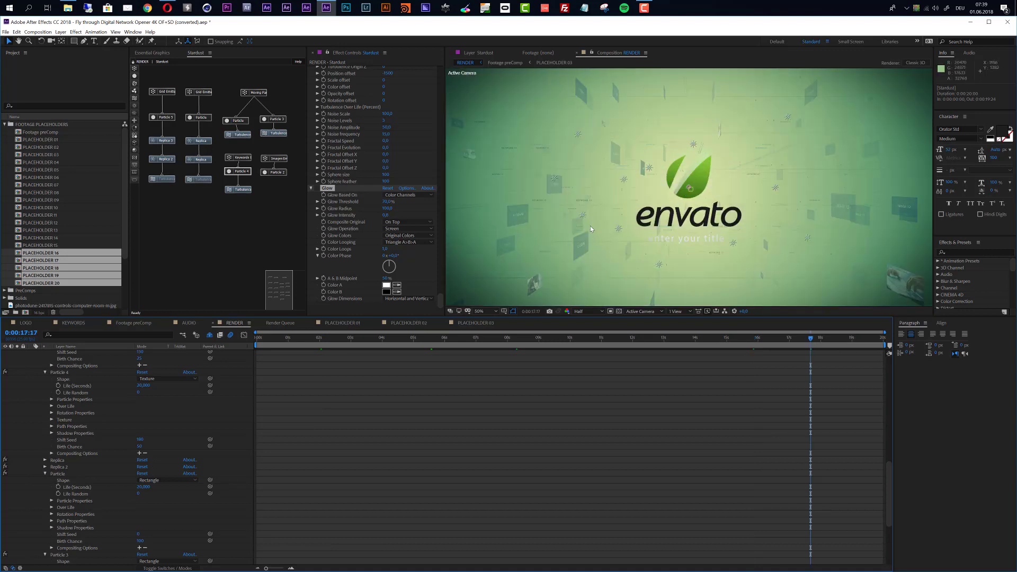